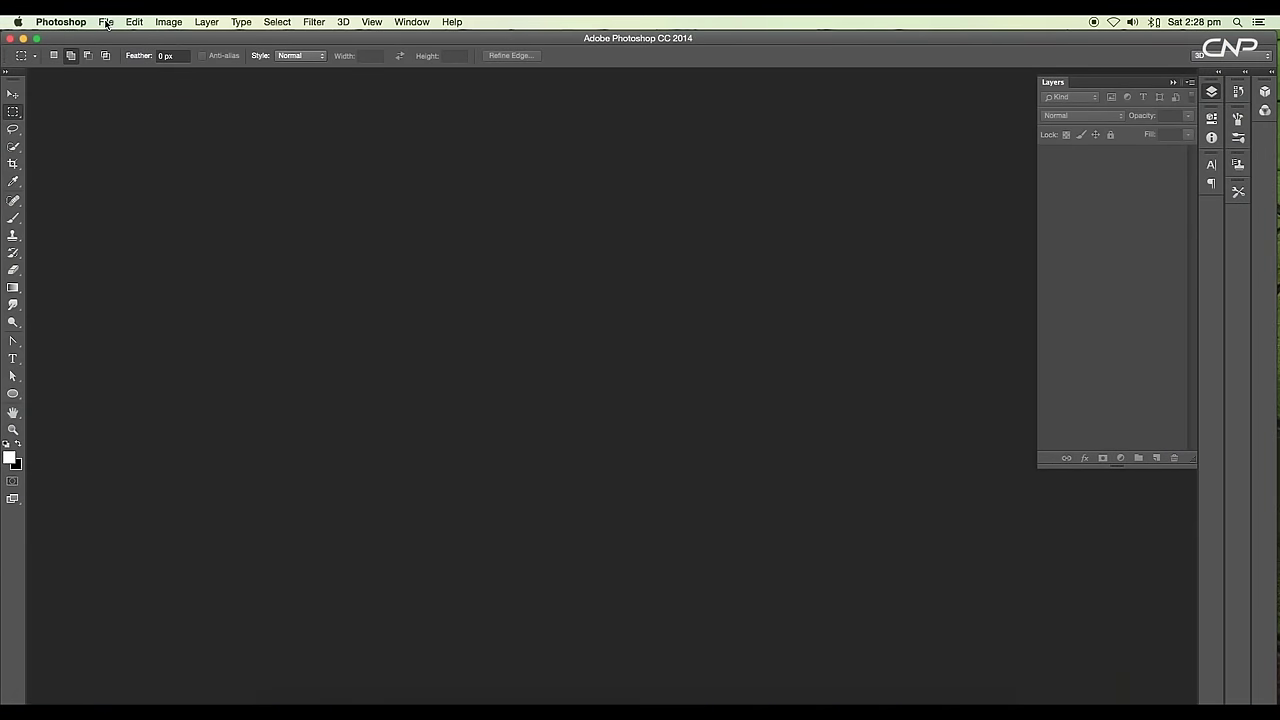
# Create a new 1200 x 720 pixel RGB document at 150 pixels/inch with a white background
pyautogui.click(106, 22)
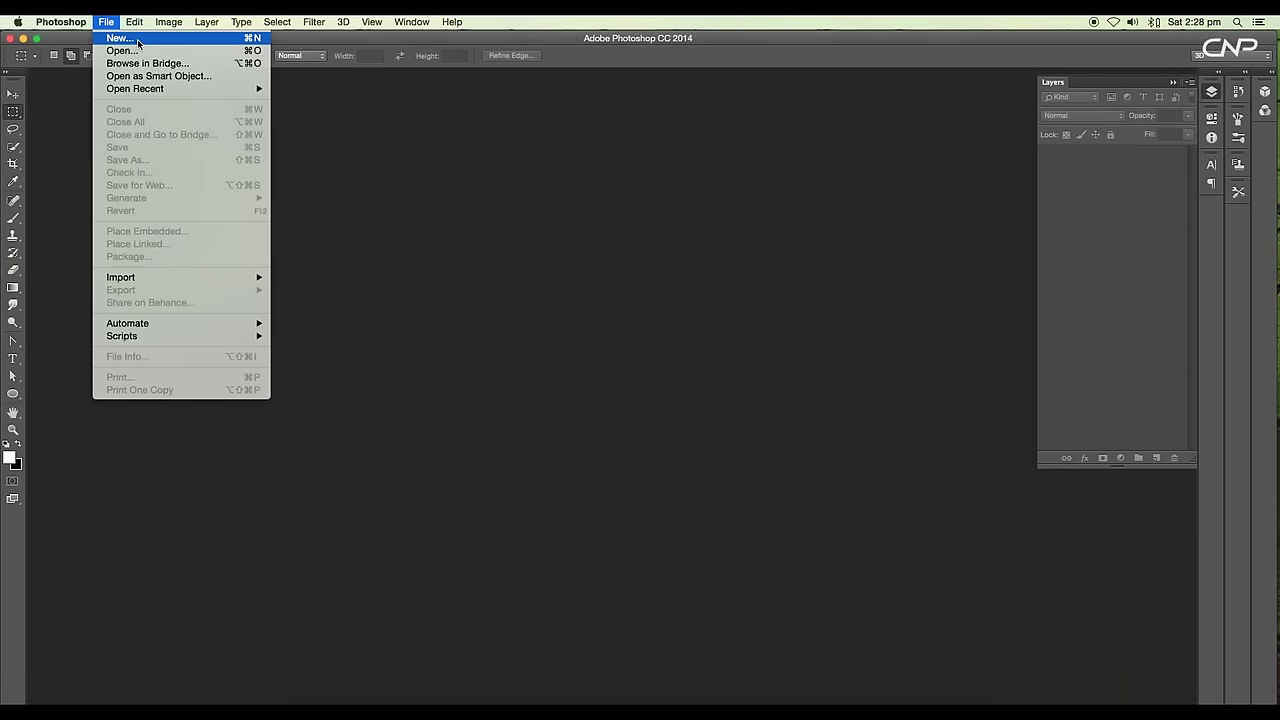
pyautogui.click(125, 37)
pyautogui.moveTo(590, 298); pyautogui.dragTo(684, 176)
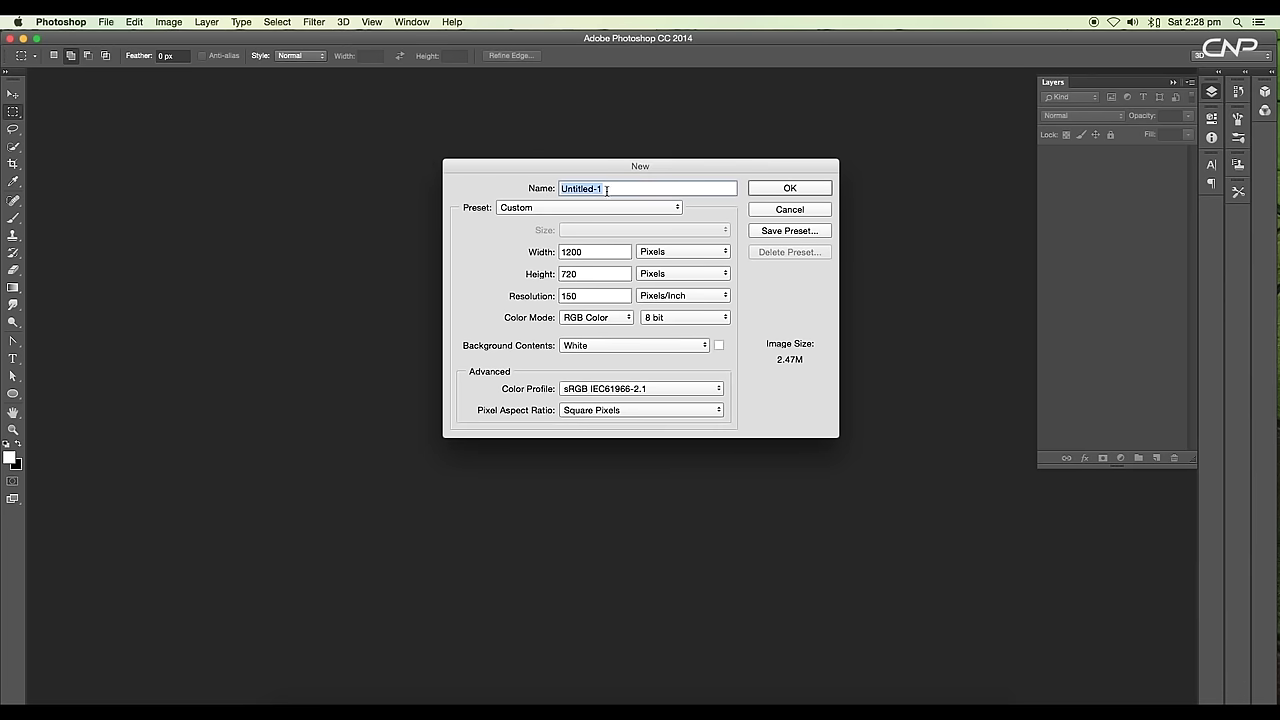
pyautogui.press('Tab')
pyautogui.press('Tab')
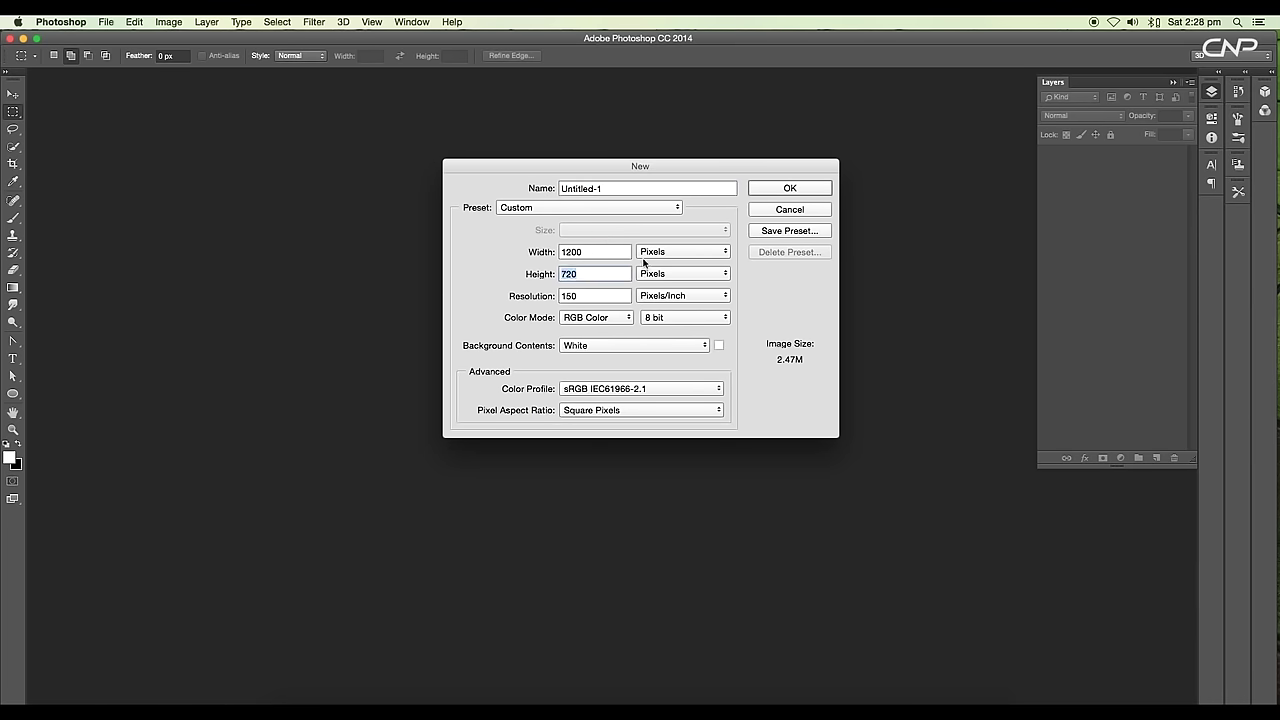
pyautogui.click(806, 192)
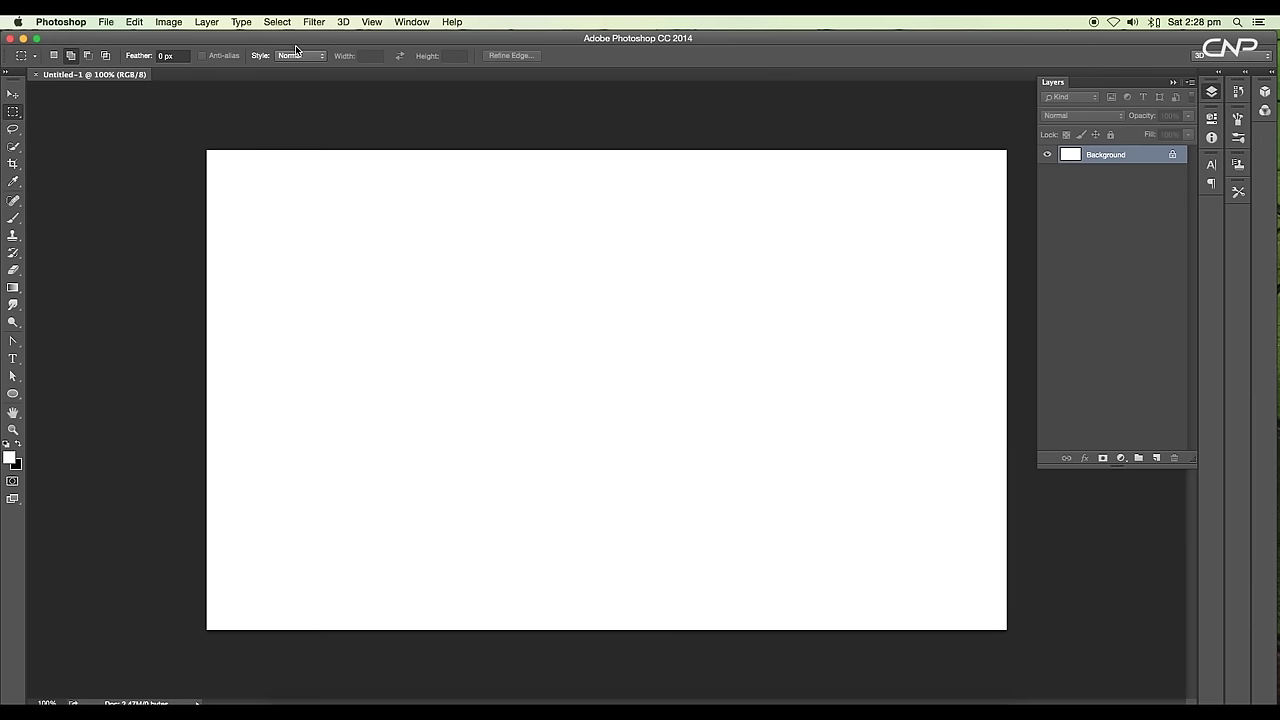
# Convert the Background into a regular layer named Layer 0 and fill it with the Clouds render filter
pyautogui.doubleClick(1105, 157)
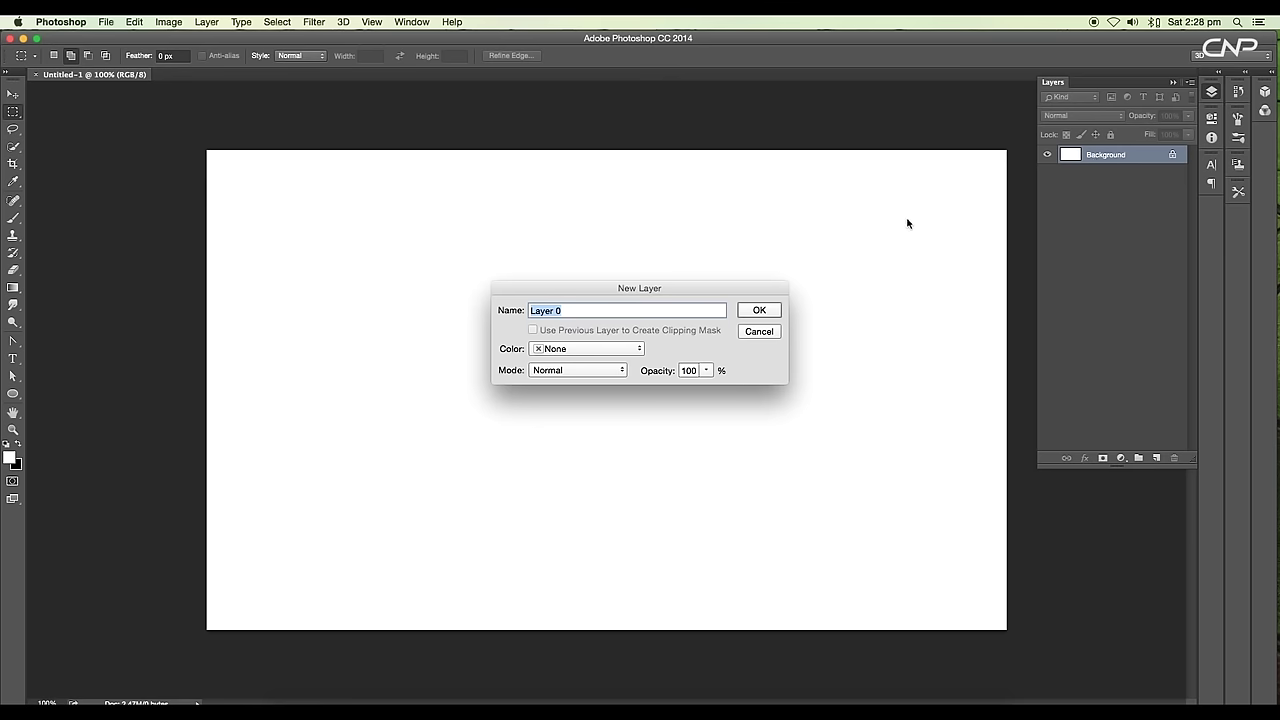
pyautogui.click(760, 312)
pyautogui.click(313, 22)
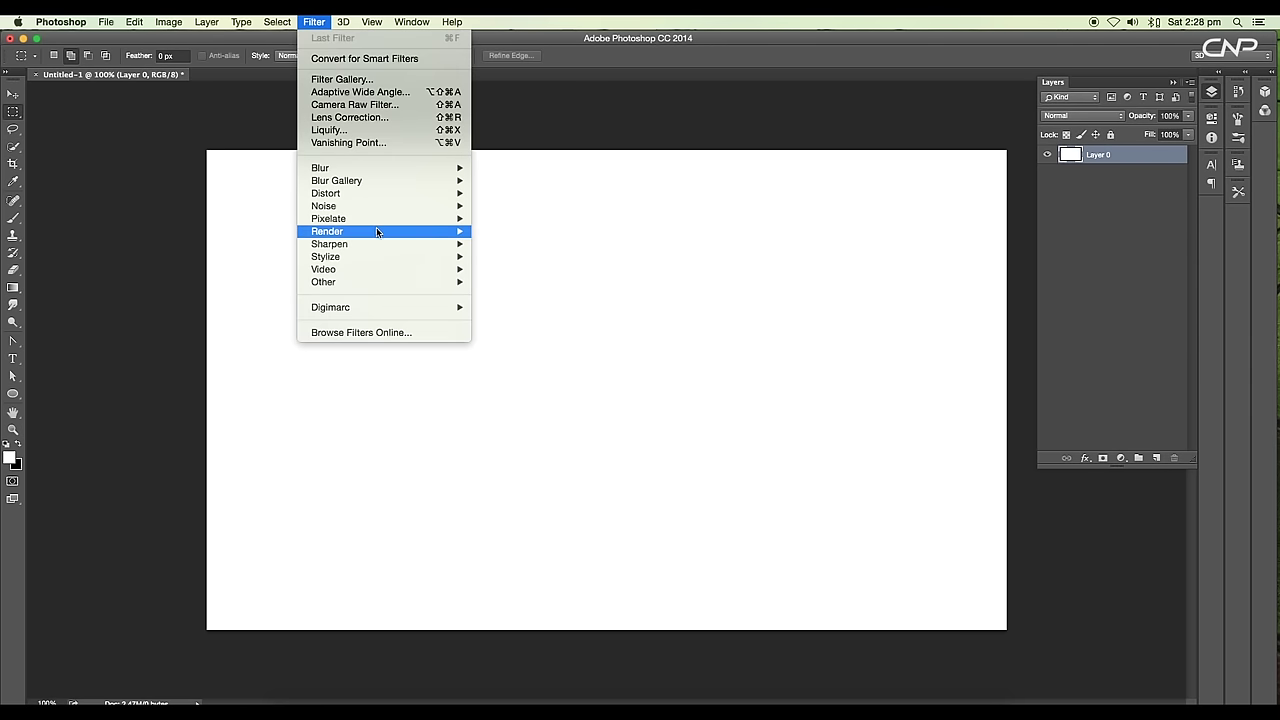
pyautogui.moveTo(376, 229)
pyautogui.click(492, 232)
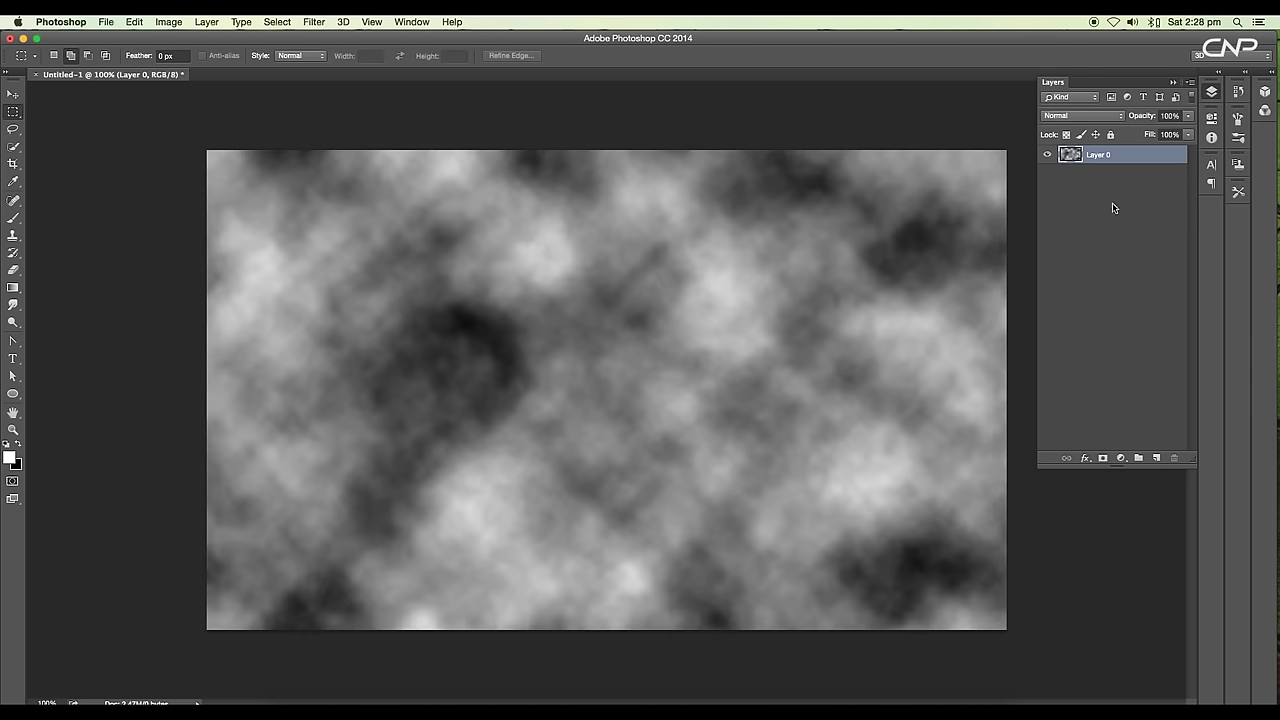
pyautogui.click(1047, 155)
pyautogui.click(1047, 155)
# Apply a Radial Blur to the clouds using the Spin method and Good quality, with the amount raised well above 10
pyautogui.click(313, 22)
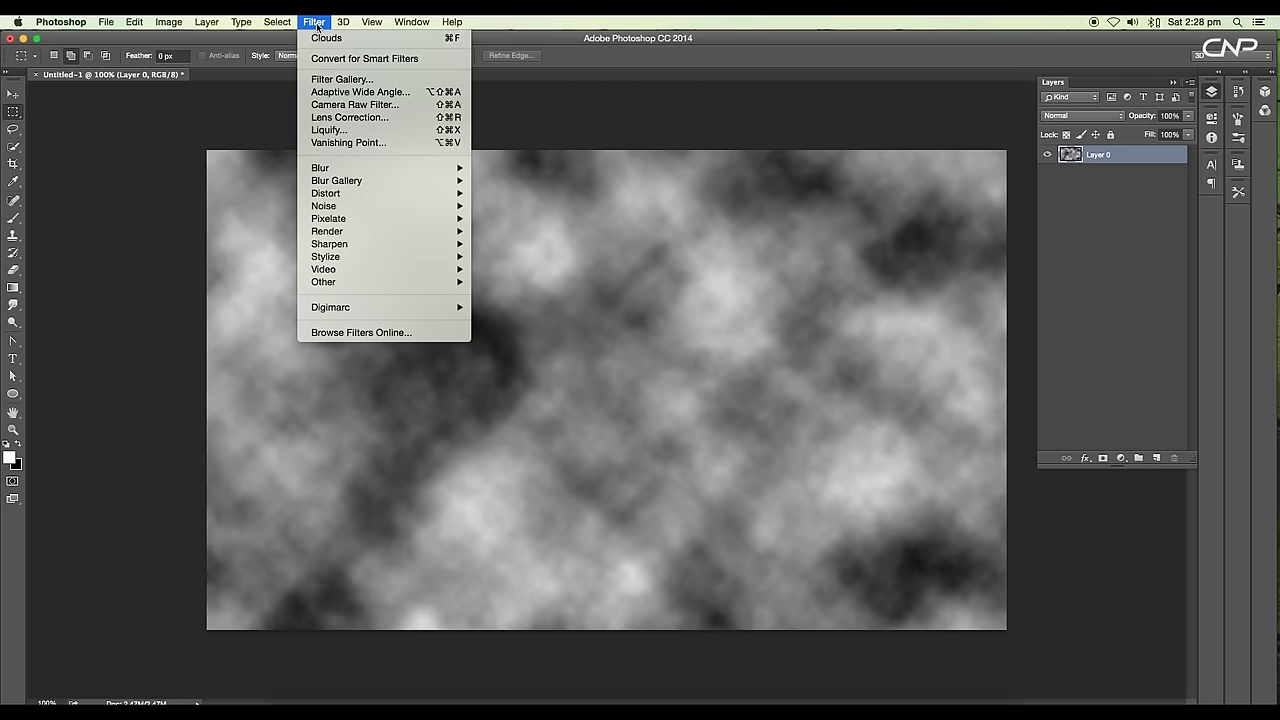
pyautogui.moveTo(364, 170)
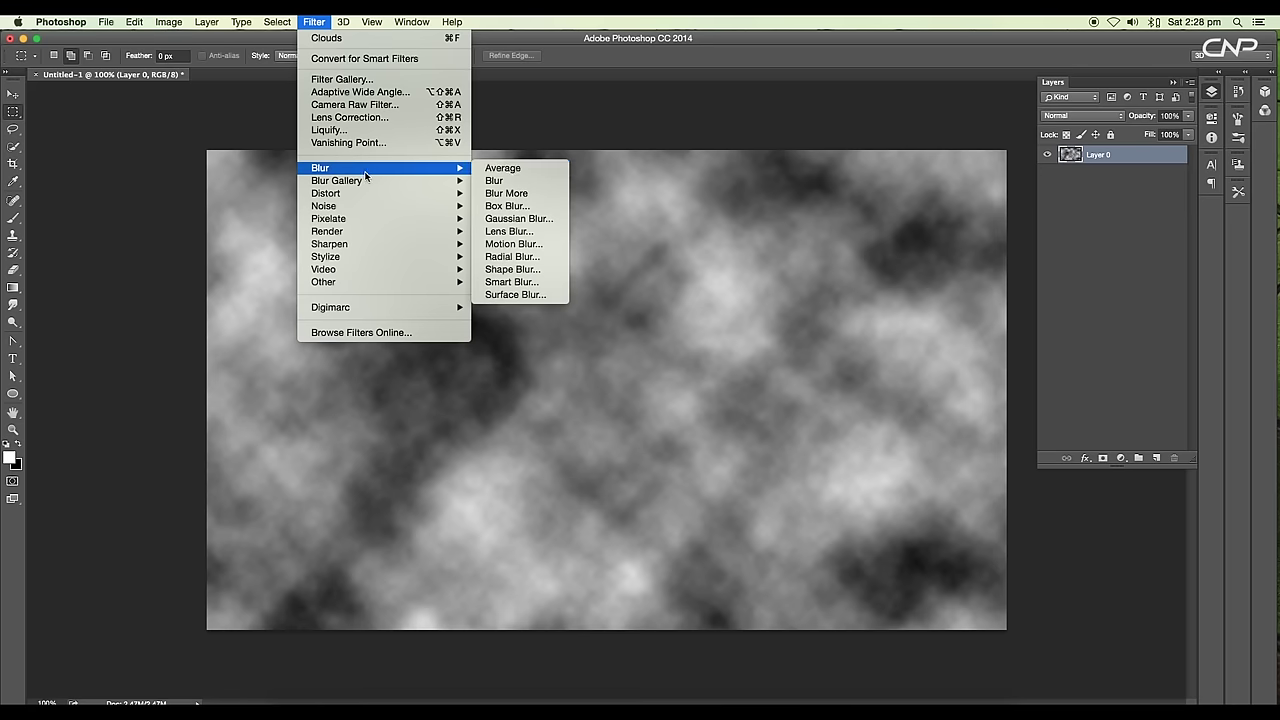
pyautogui.click(531, 258)
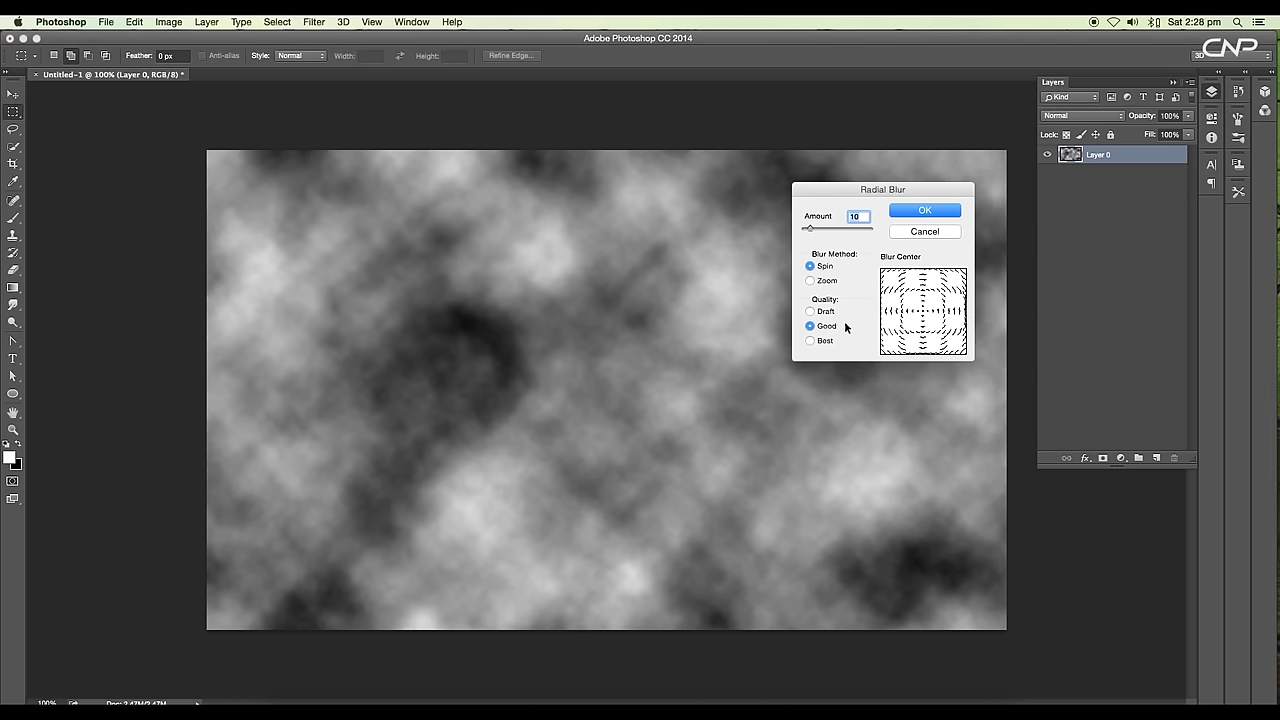
pyautogui.moveTo(810, 228); pyautogui.dragTo(835, 229)
pyautogui.click(946, 209)
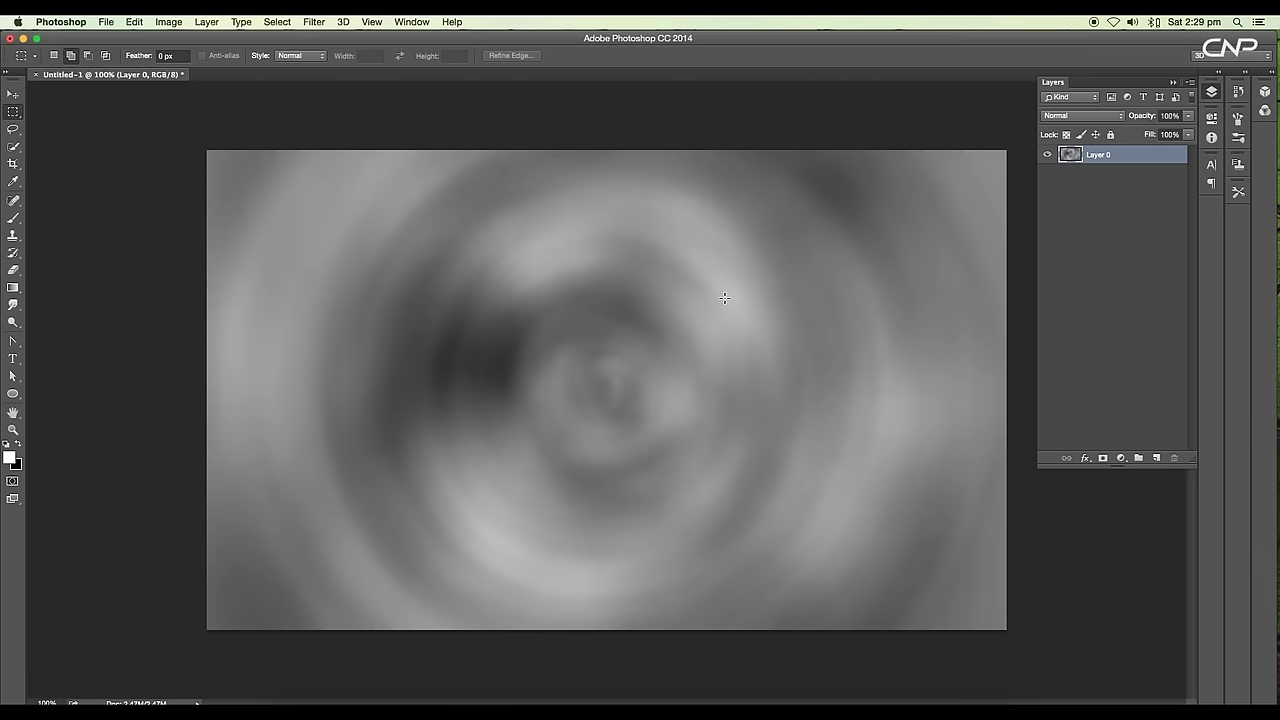
# Soften the spun clouds with a Gaussian Blur of about 2 pixels radius
pyautogui.click(310, 21)
pyautogui.moveTo(378, 168)
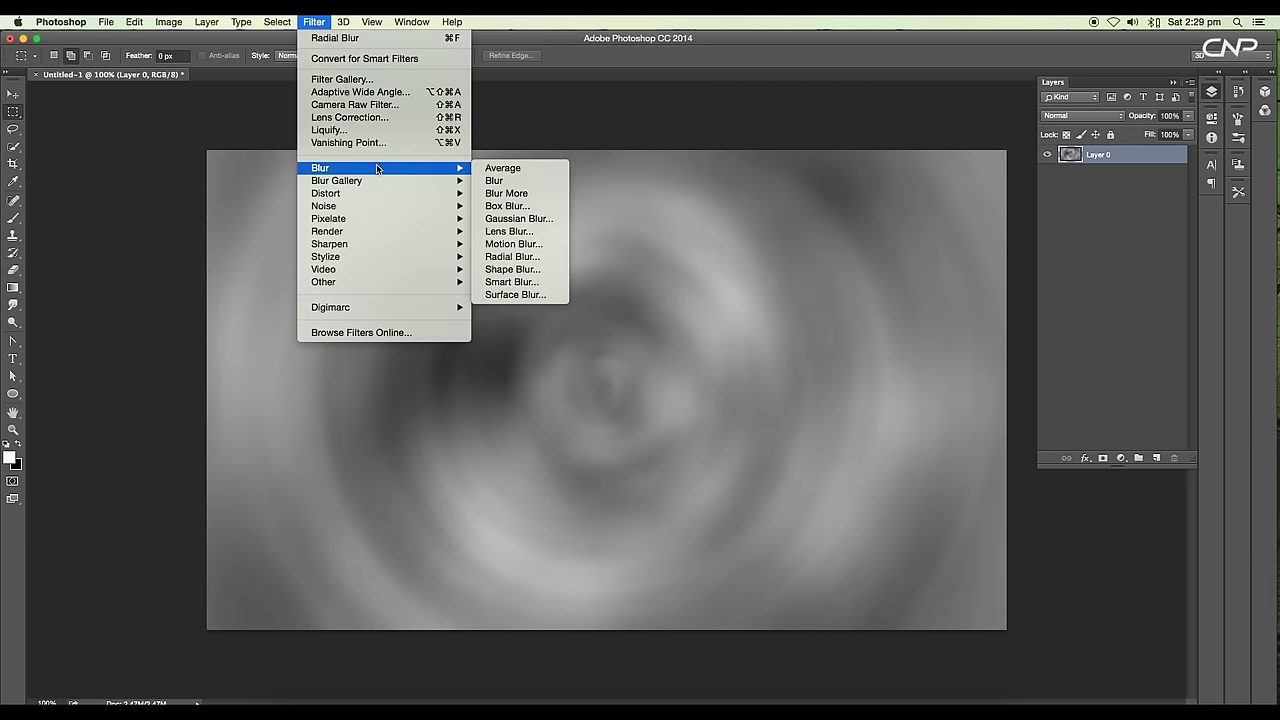
pyautogui.click(490, 218)
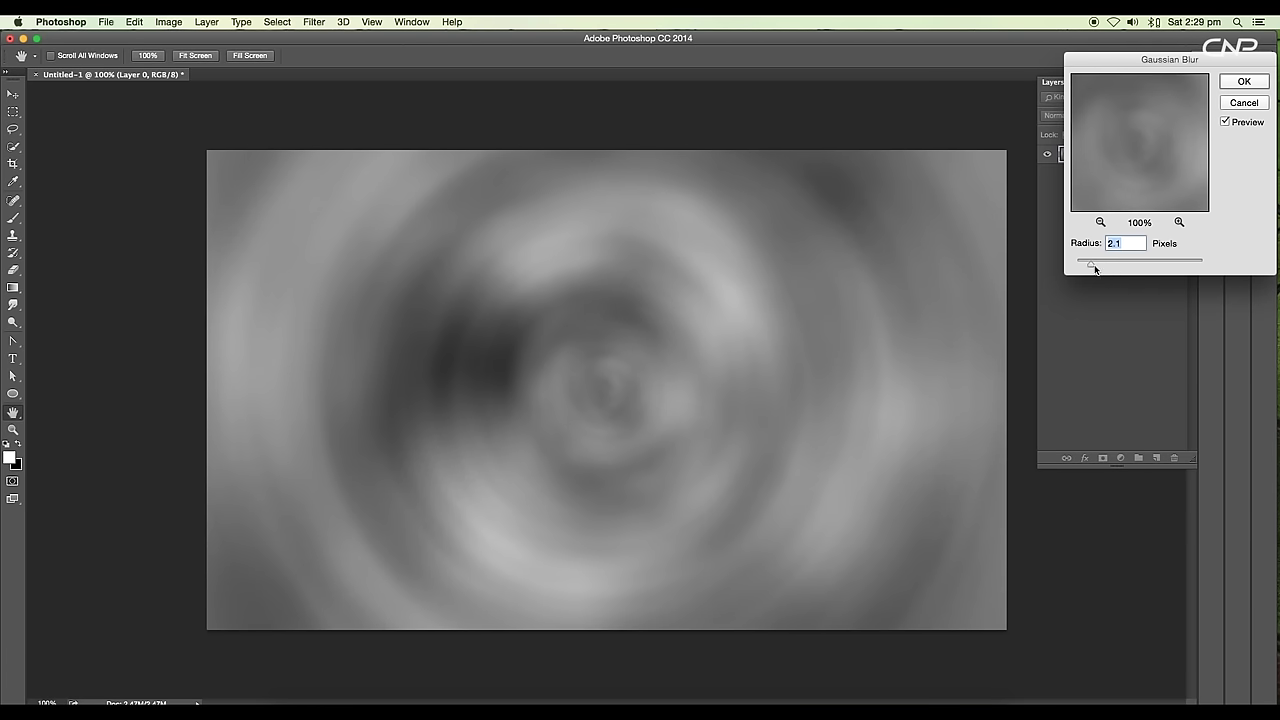
pyautogui.moveTo(1095, 269); pyautogui.dragTo(1092, 264)
pyautogui.click(1240, 84)
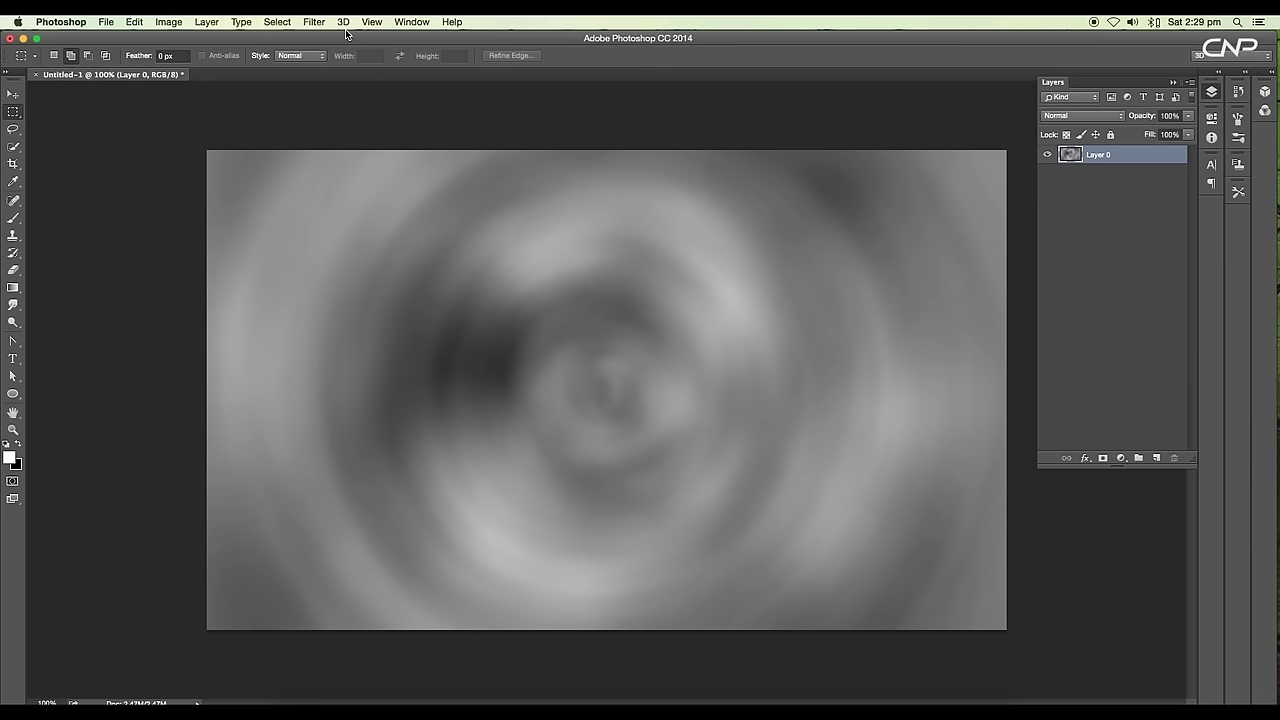
# Apply the Bas Relief sketch filter with Detail 15, a slightly lowered Smoothness and the light from the Bottom
pyautogui.click(315, 22)
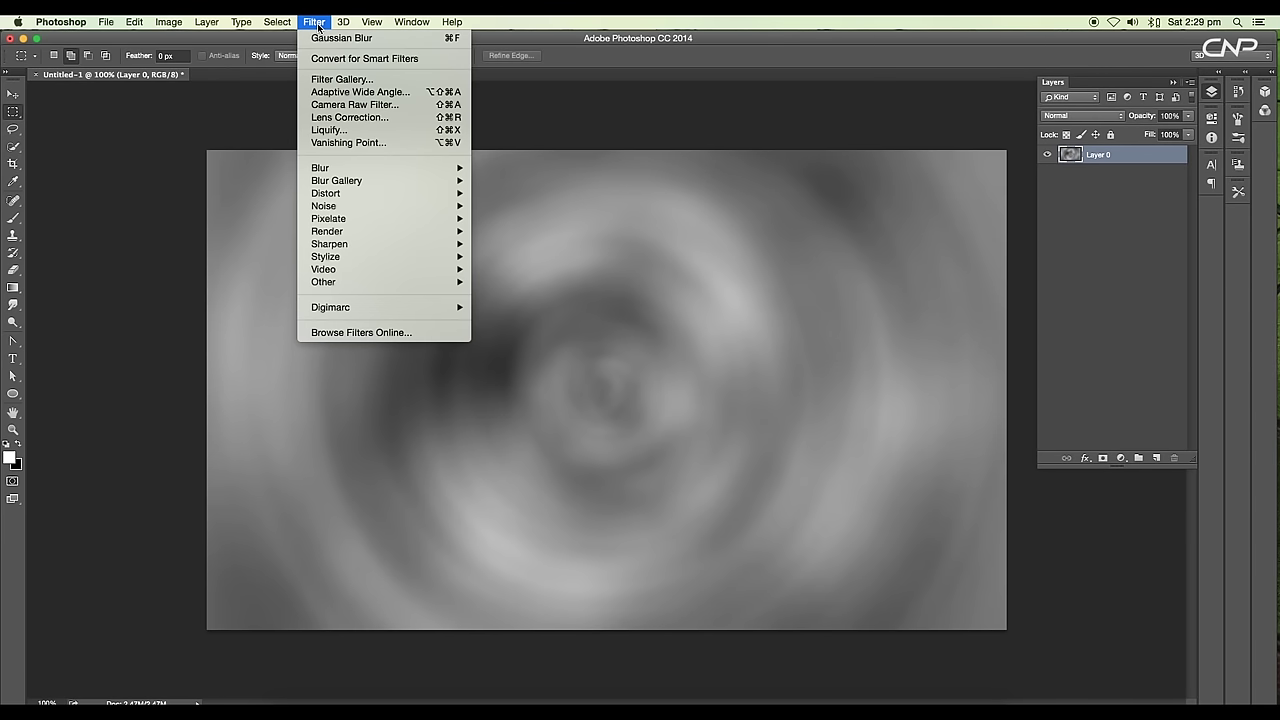
pyautogui.click(328, 79)
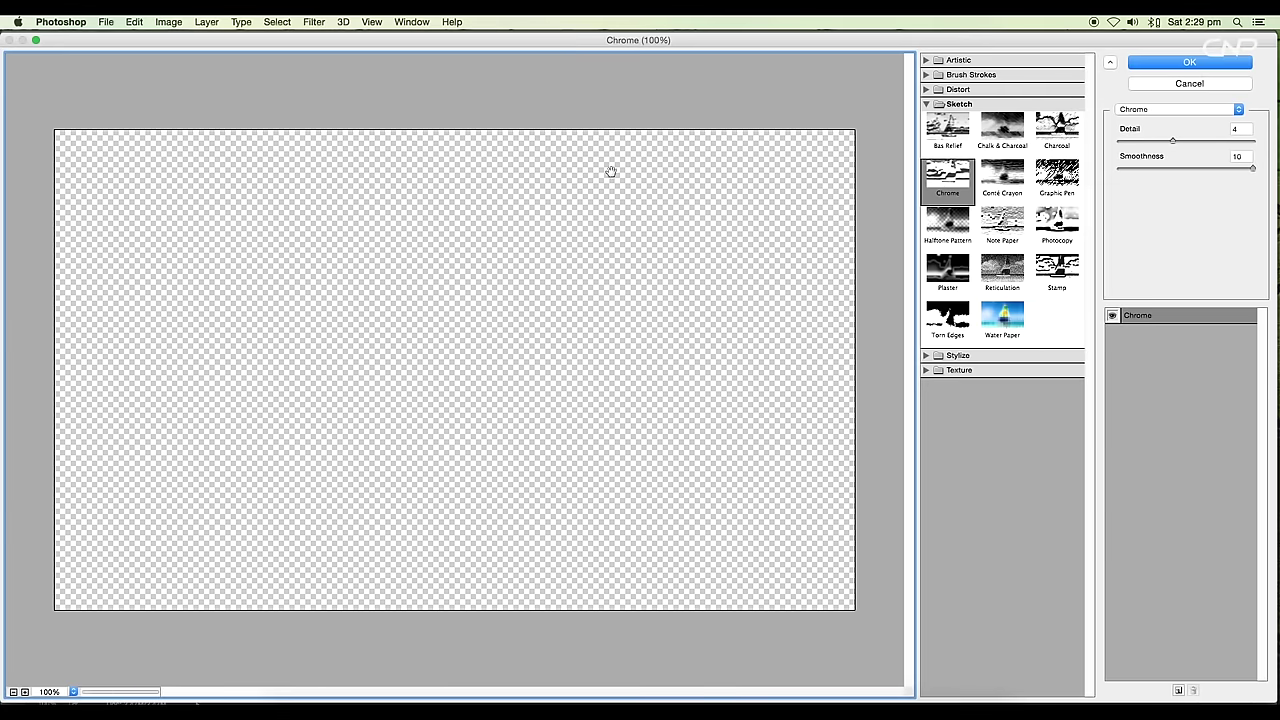
pyautogui.click(947, 128)
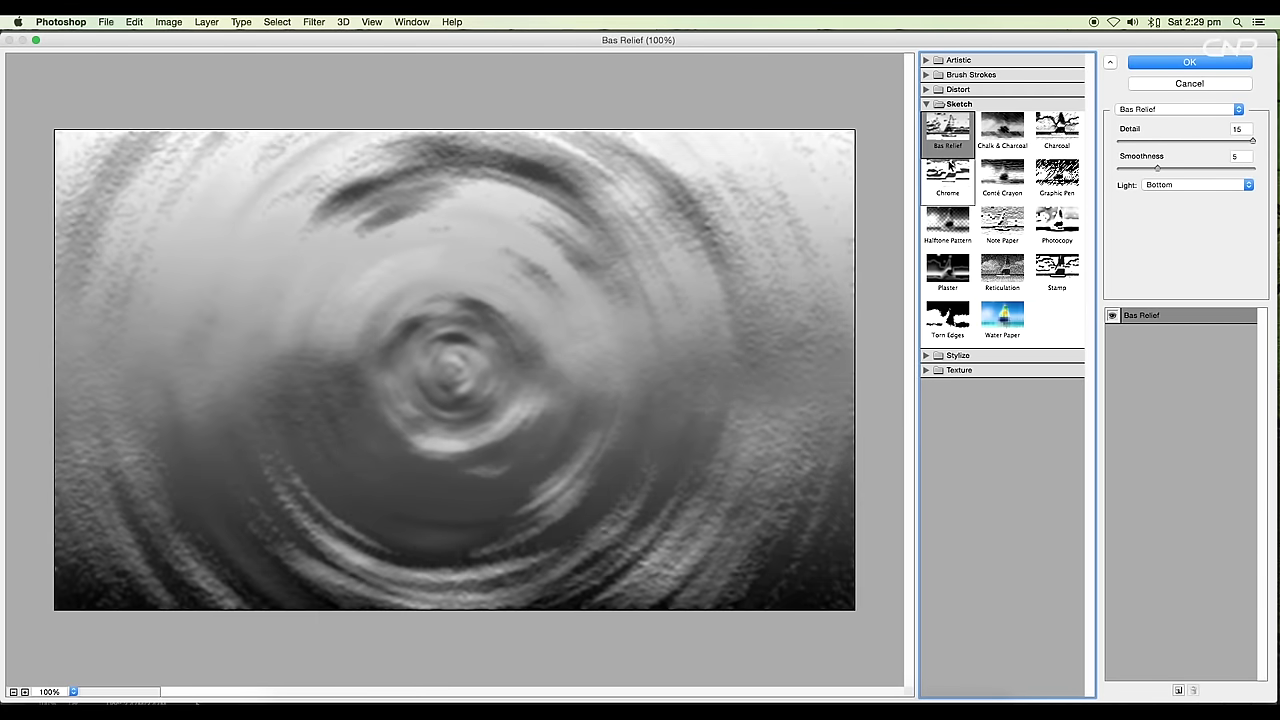
pyautogui.click(1172, 141)
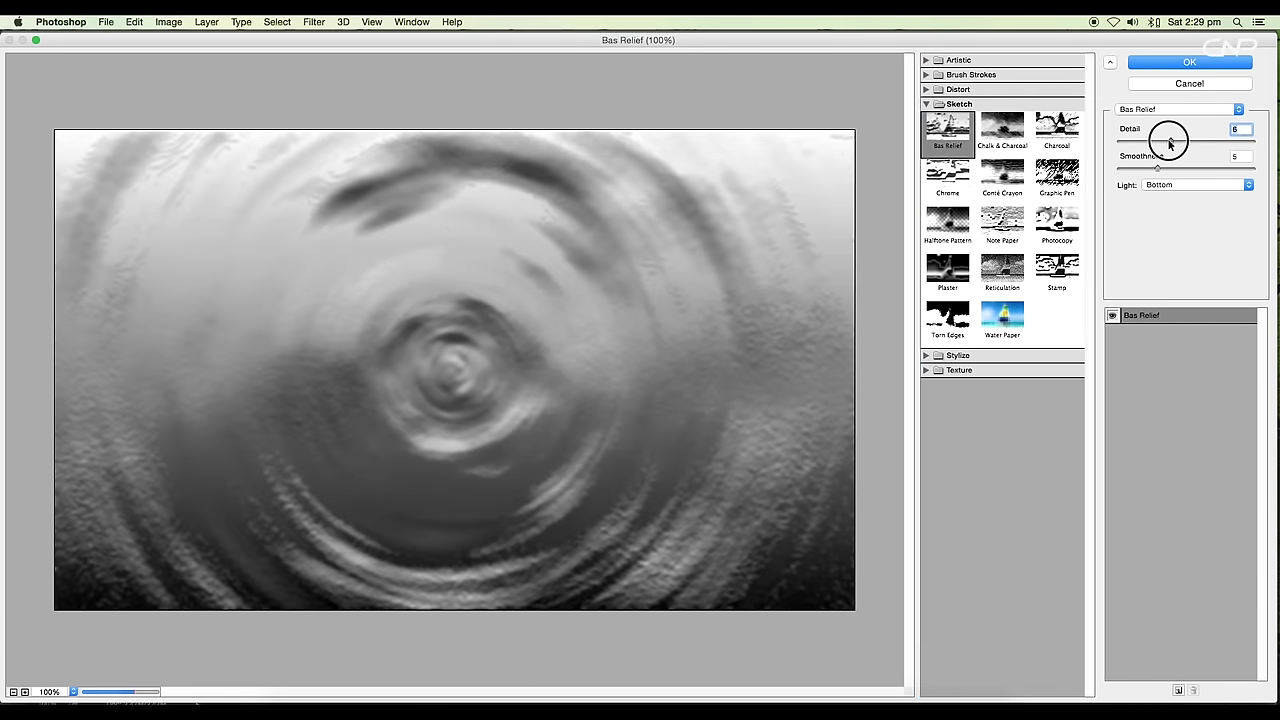
pyautogui.moveTo(1170, 144); pyautogui.dragTo(1258, 144)
pyautogui.moveTo(1166, 168); pyautogui.dragTo(1148, 168)
pyautogui.click(1211, 62)
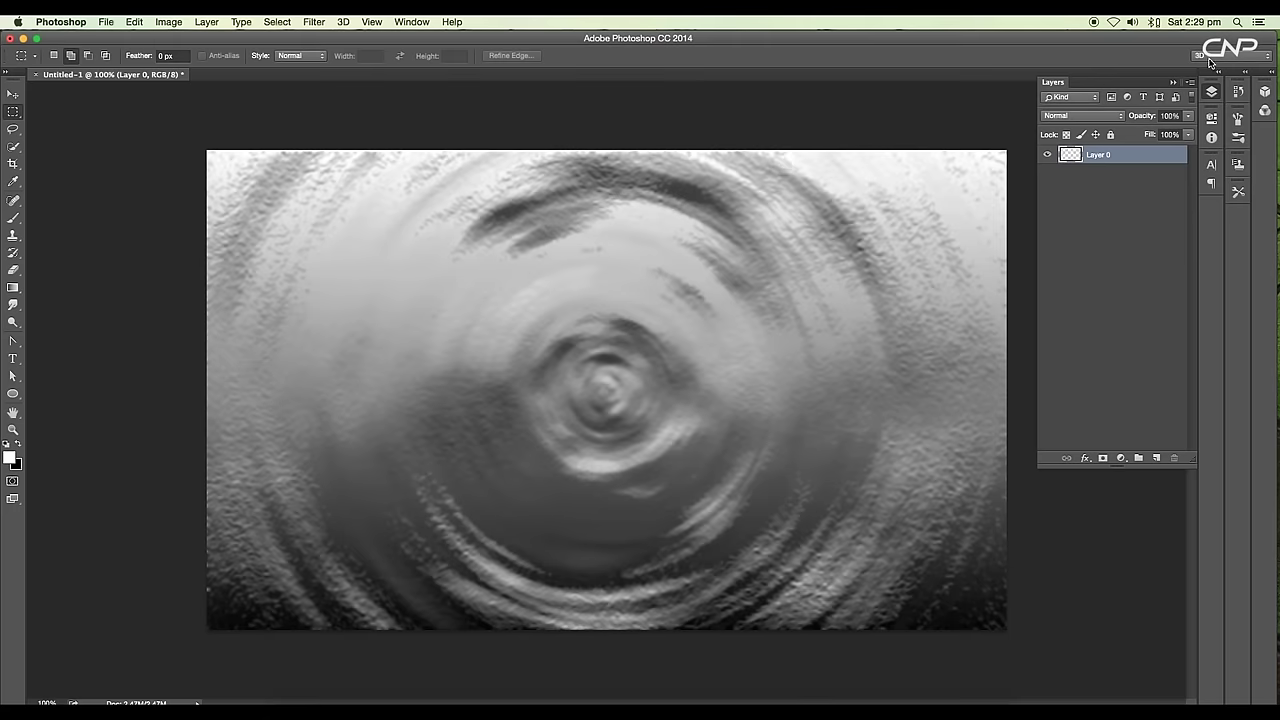
# Apply the Chrome sketch filter to the layer with Detail 5 and Smoothness near its maximum
pyautogui.click(316, 22)
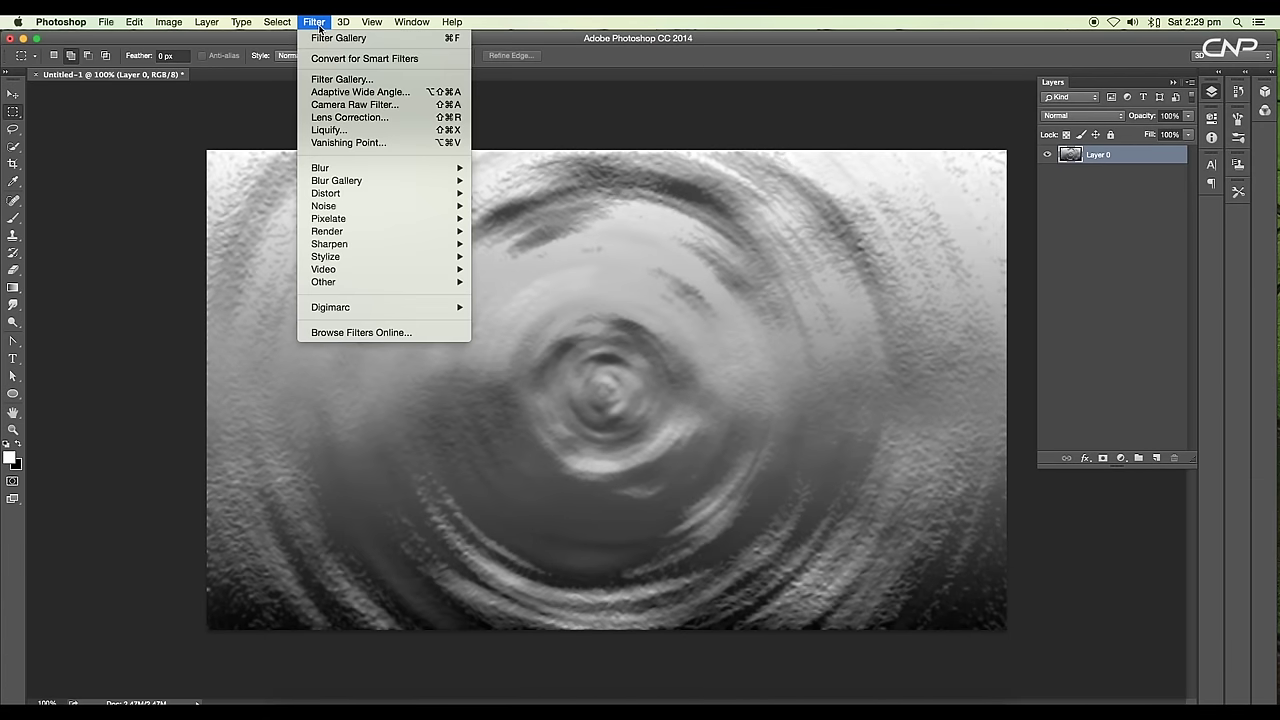
pyautogui.click(338, 80)
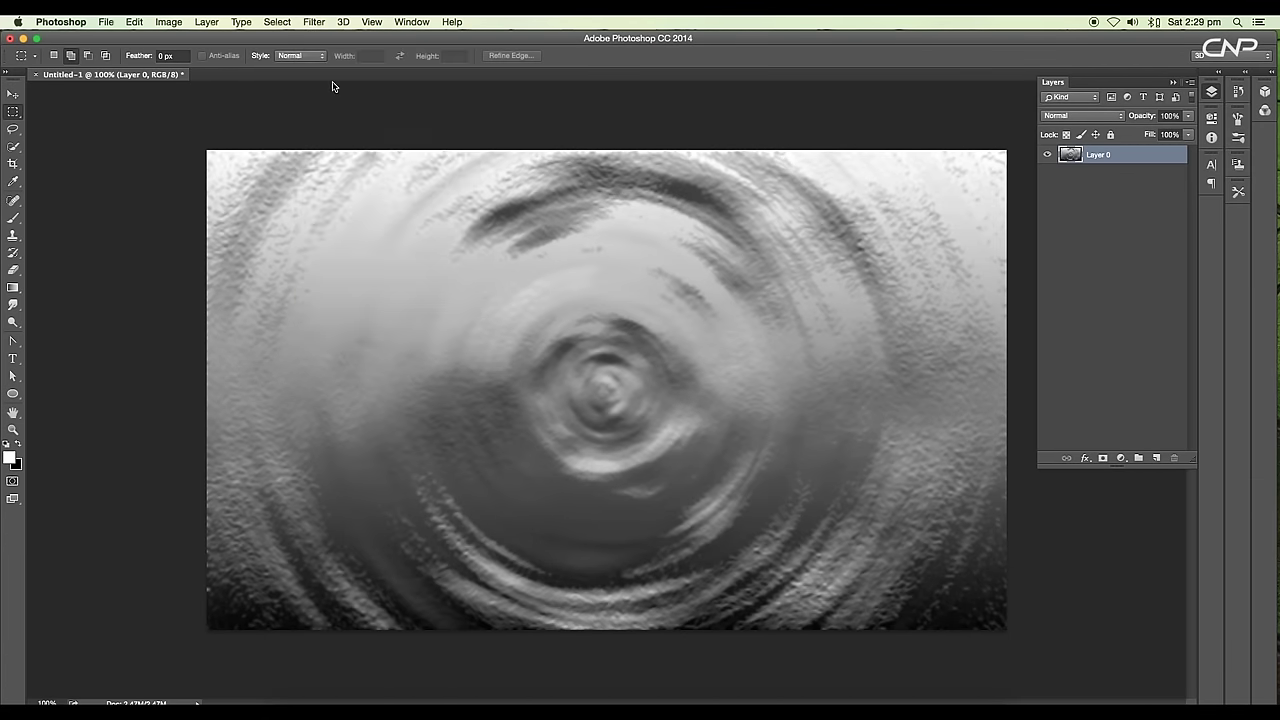
pyautogui.click(947, 178)
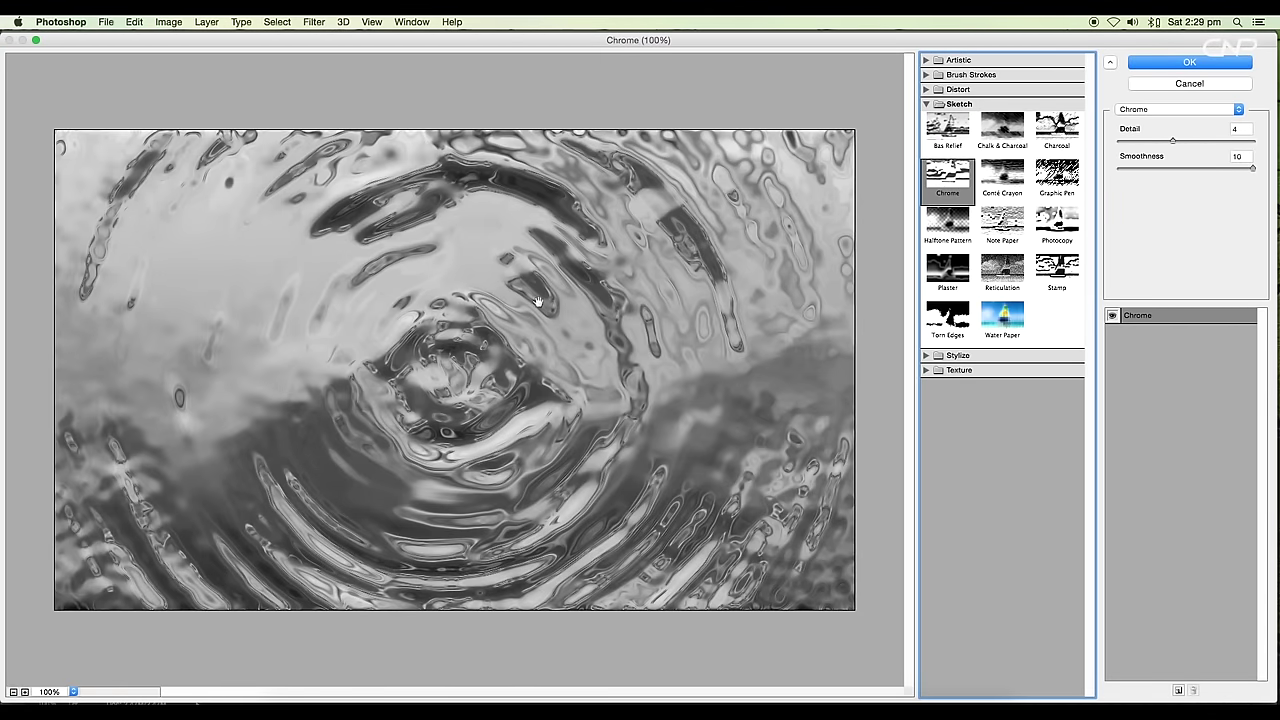
pyautogui.moveTo(1174, 142); pyautogui.dragTo(1123, 171)
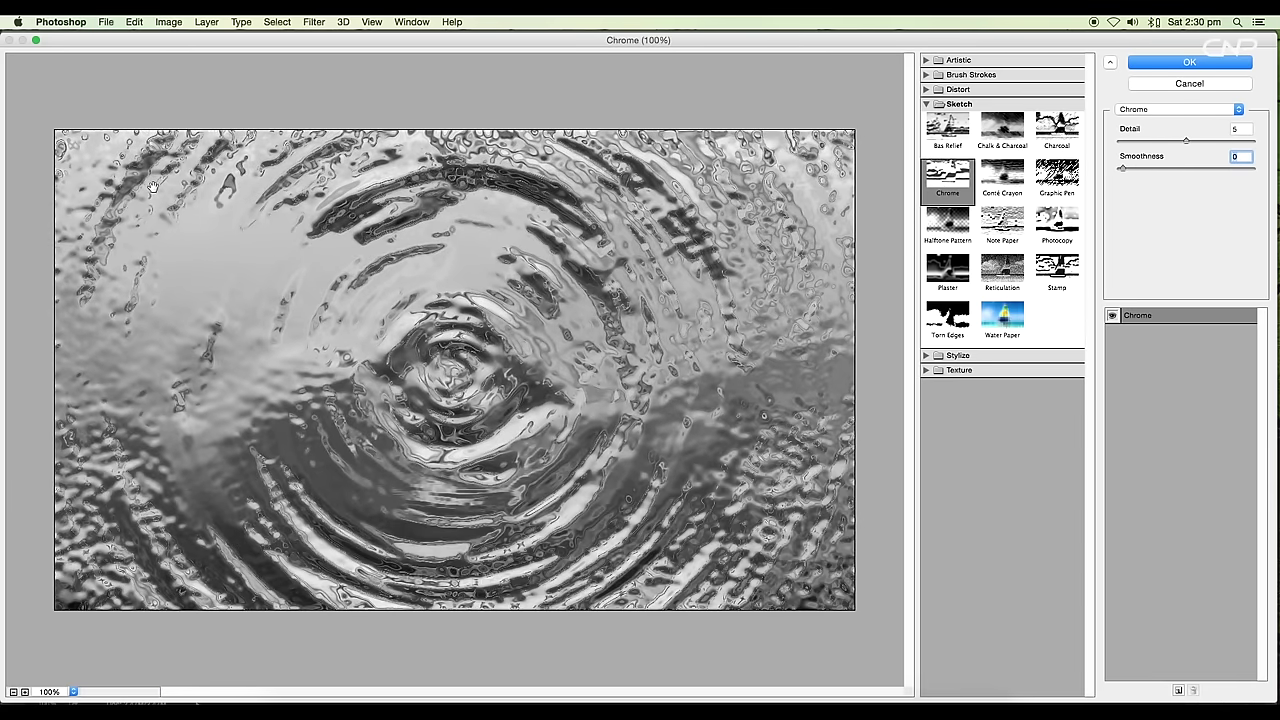
pyautogui.click(1246, 168)
pyautogui.click(1208, 66)
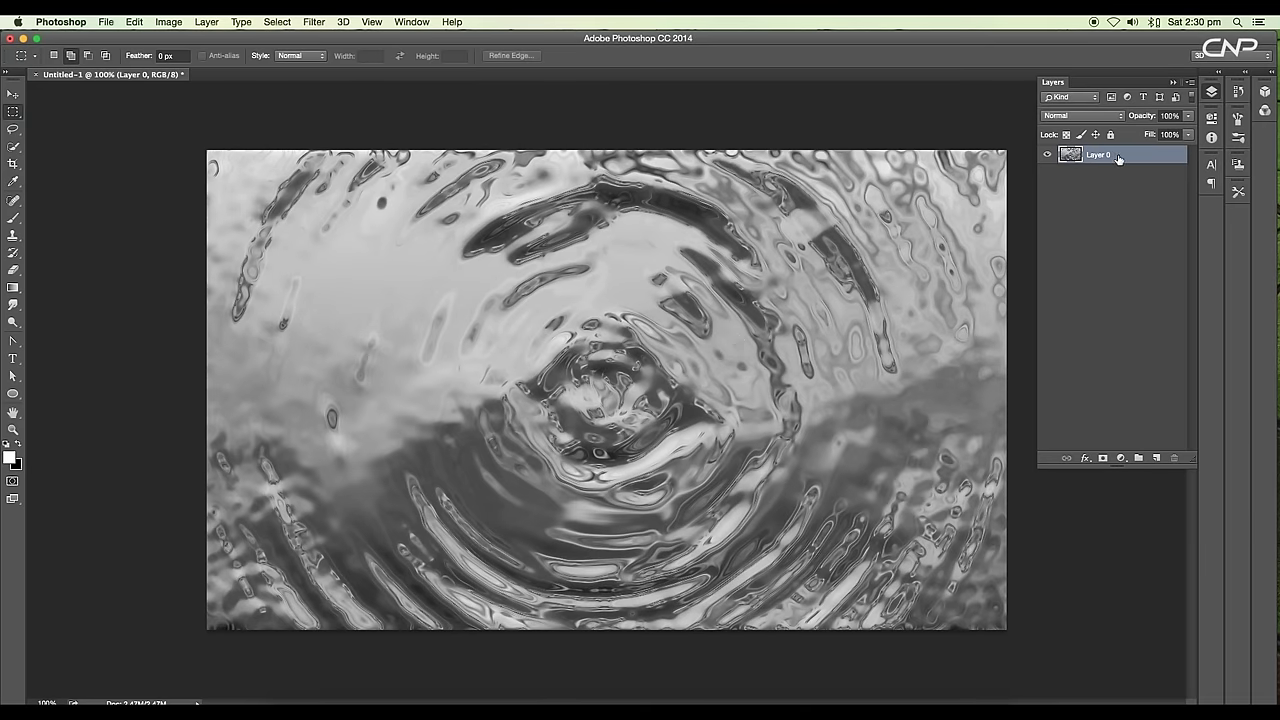
# Add a Hue/Saturation adjustment layer with Colorize enabled, set the hue to 216 for a blue tint and raise the saturation
pyautogui.click(1128, 461)
pyautogui.click(1151, 565)
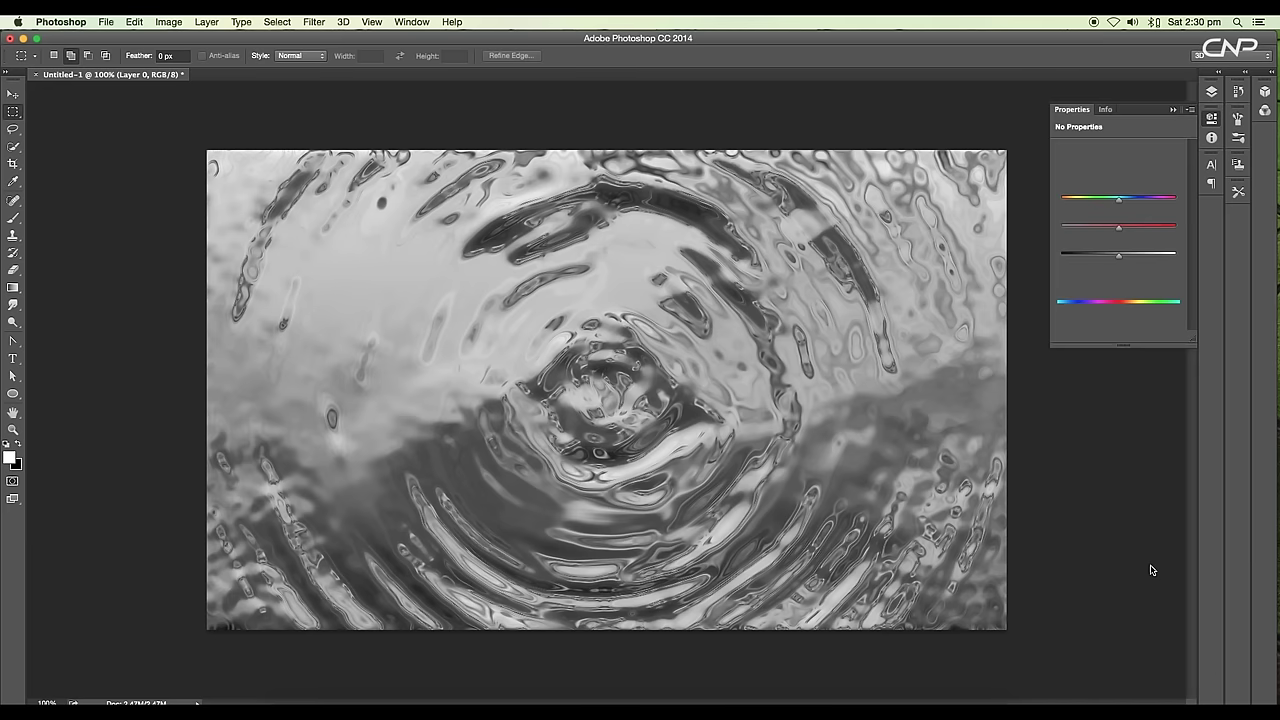
pyautogui.click(1122, 273)
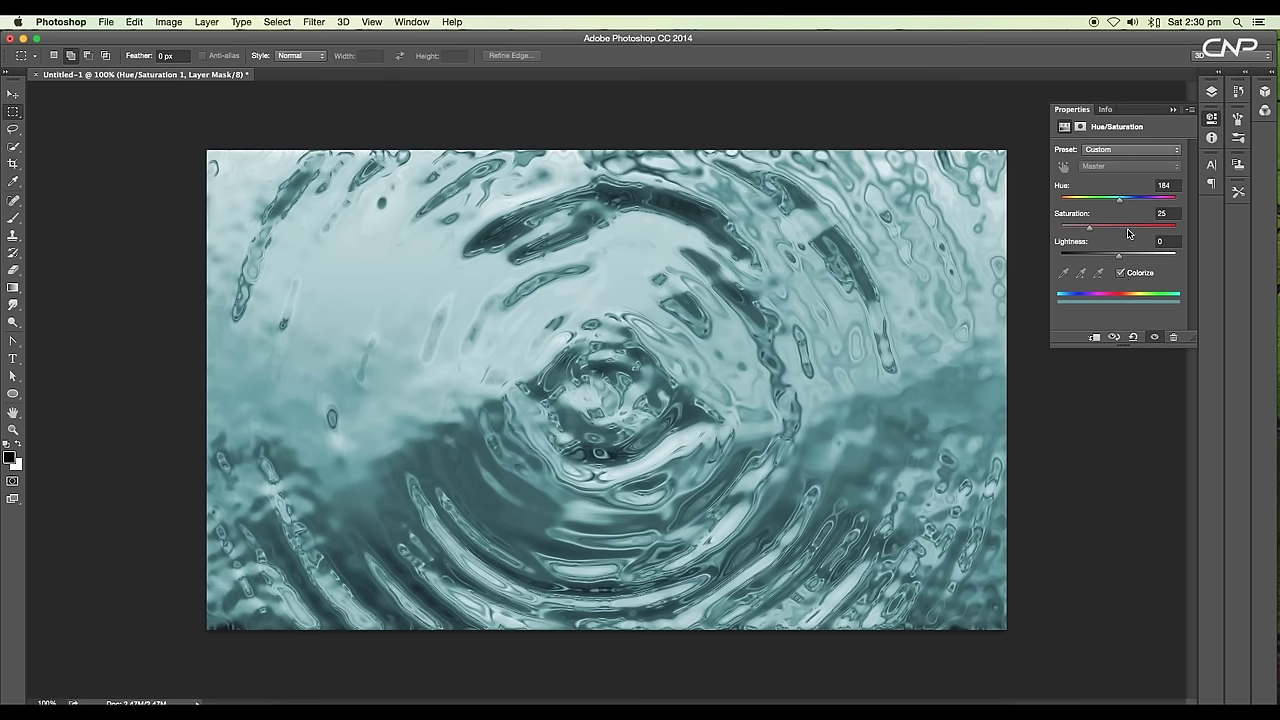
pyautogui.moveTo(1121, 204); pyautogui.dragTo(1100, 230)
pyautogui.click(1211, 117)
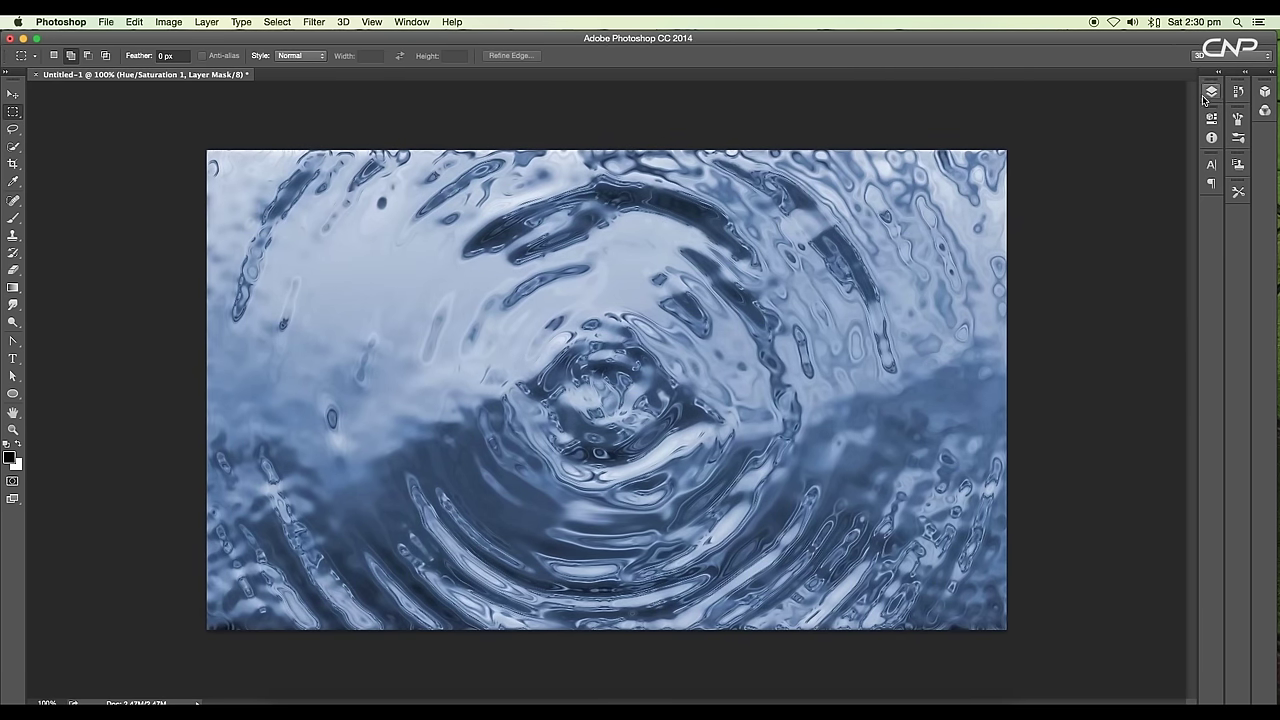
# Add a Color Balance adjustment layer and set the midtones to about +20 red, +30 green and +33 blue
pyautogui.click(1212, 94)
pyautogui.click(1121, 458)
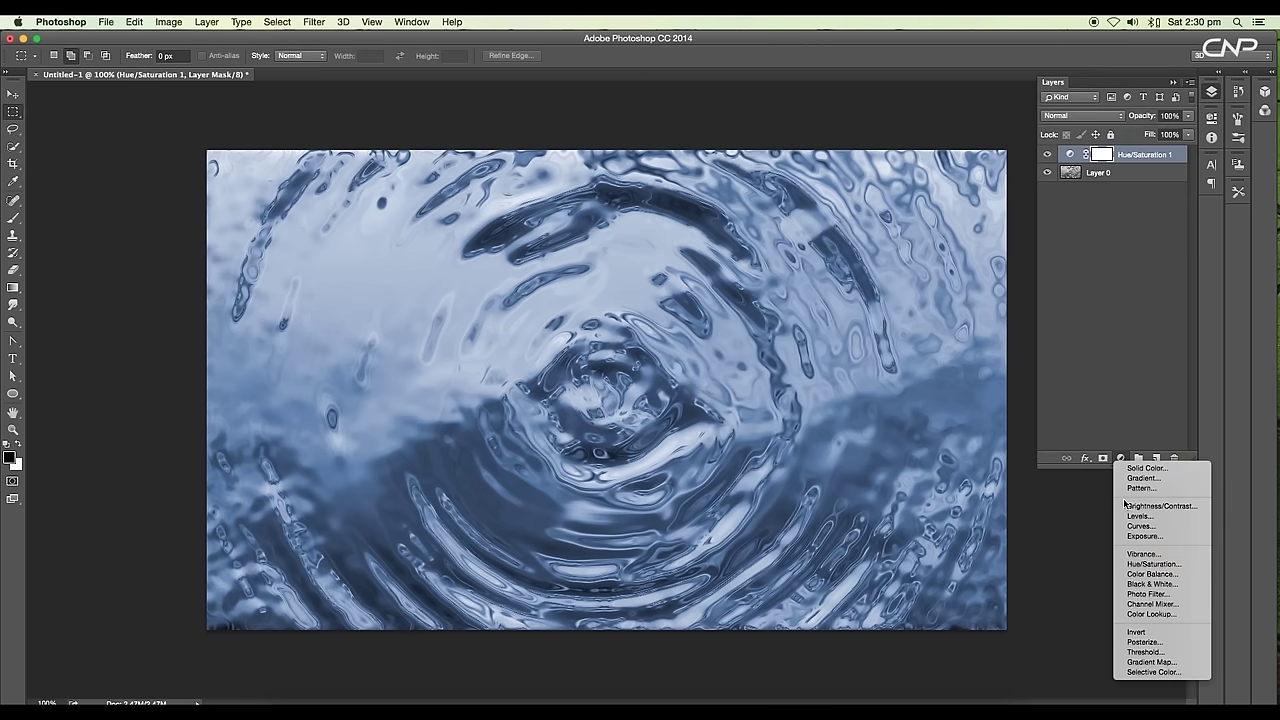
pyautogui.click(1150, 564)
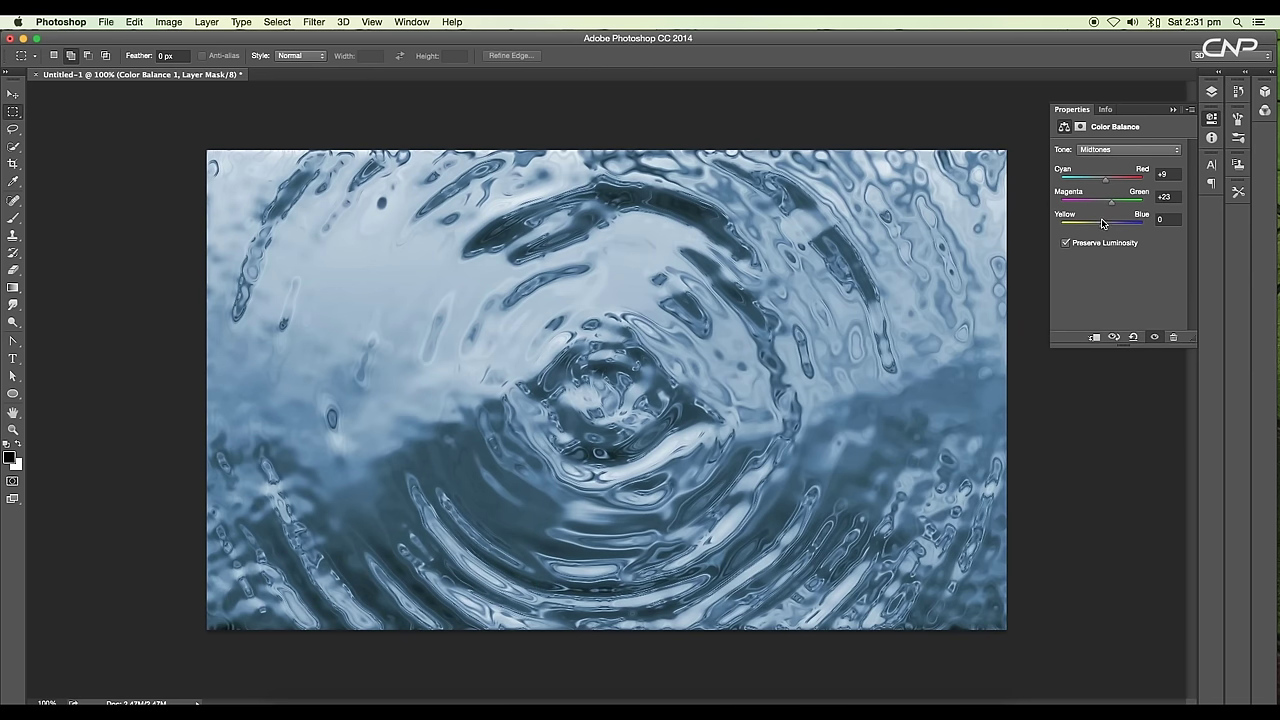
pyautogui.moveTo(1103, 222); pyautogui.dragTo(1108, 181)
pyautogui.press('super+0')
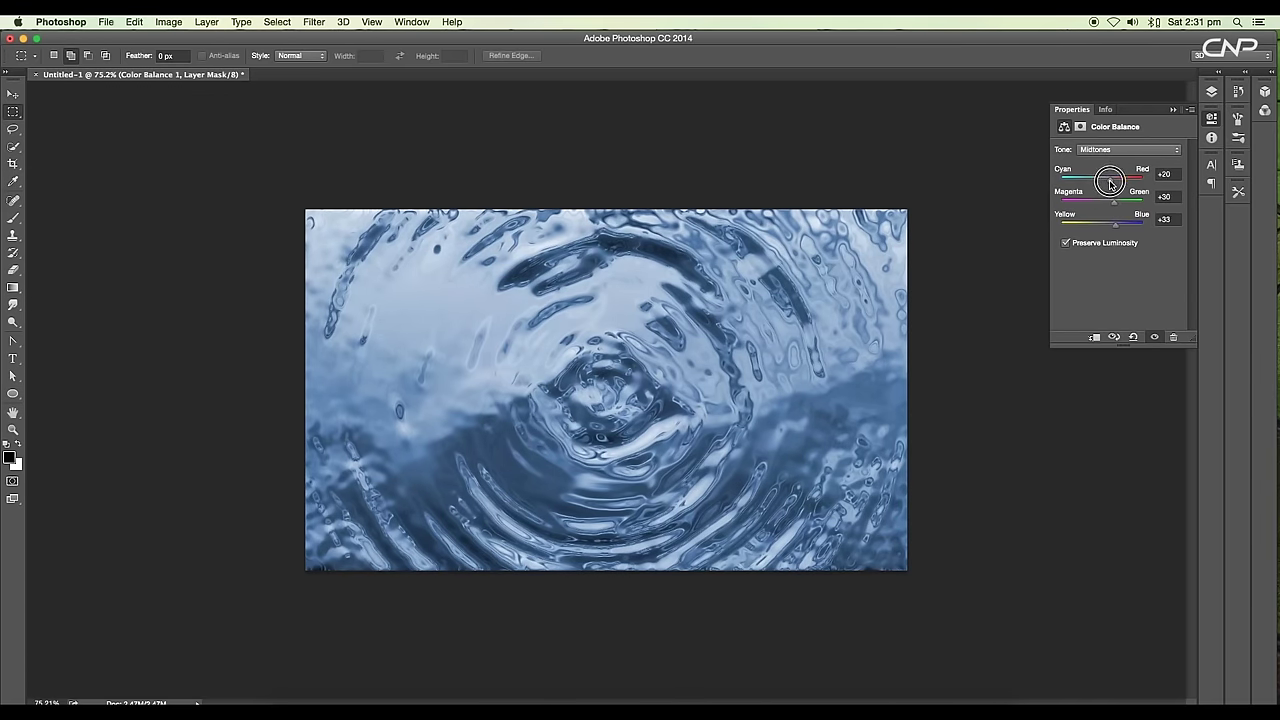
# Reopen the Hue/Saturation adjustment layer and raise its saturation to about 40
pyautogui.click(1210, 92)
pyautogui.press('super+minus')
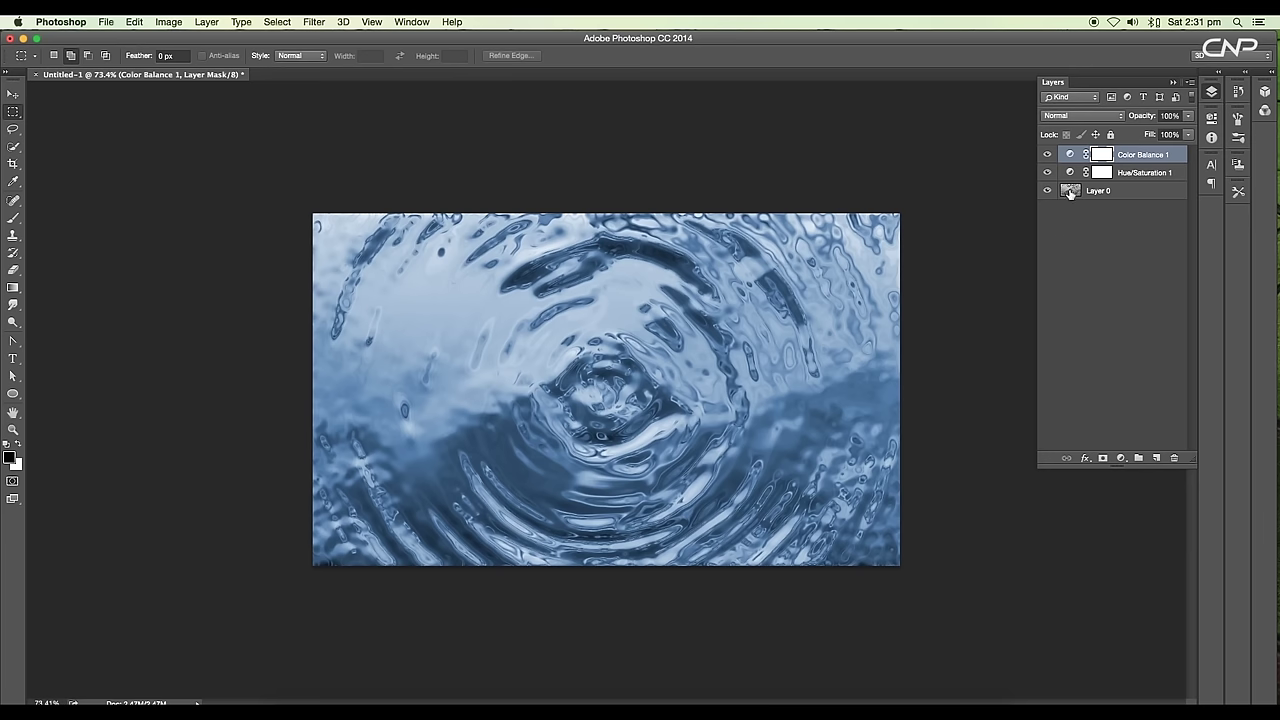
pyautogui.doubleClick(1070, 175)
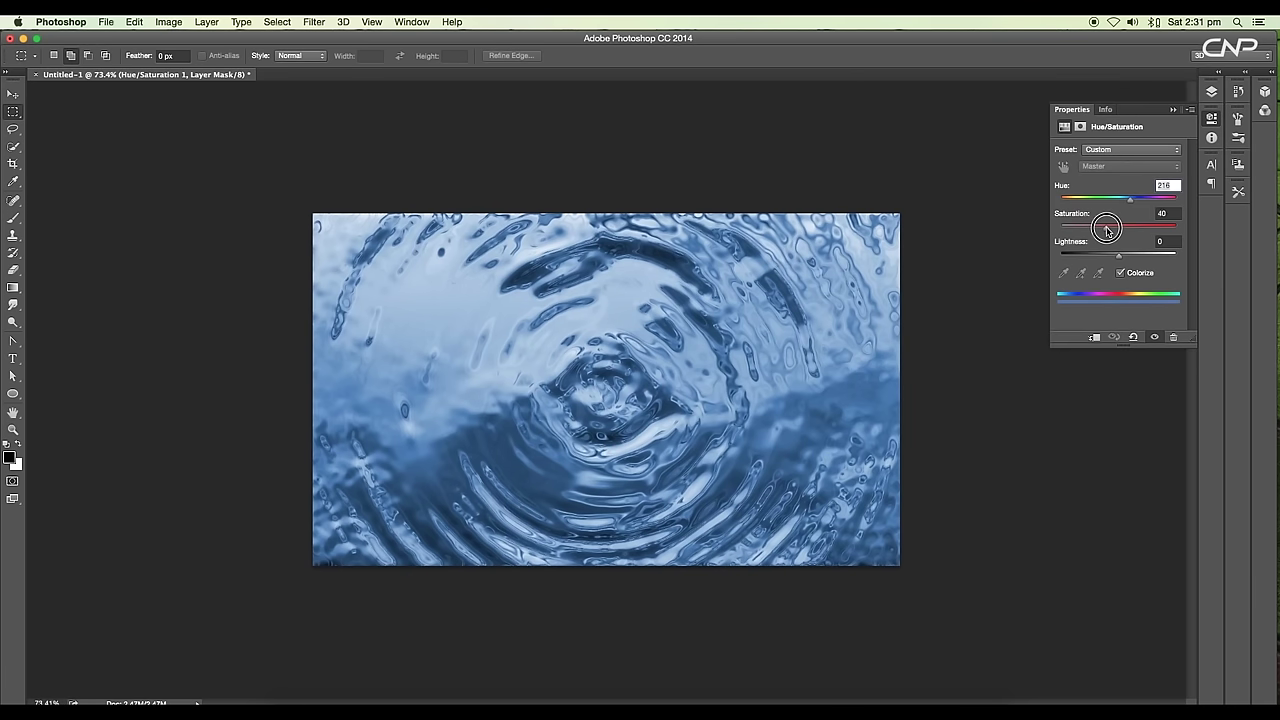
pyautogui.click(1176, 109)
pyautogui.scroll(-5, 861, 260)
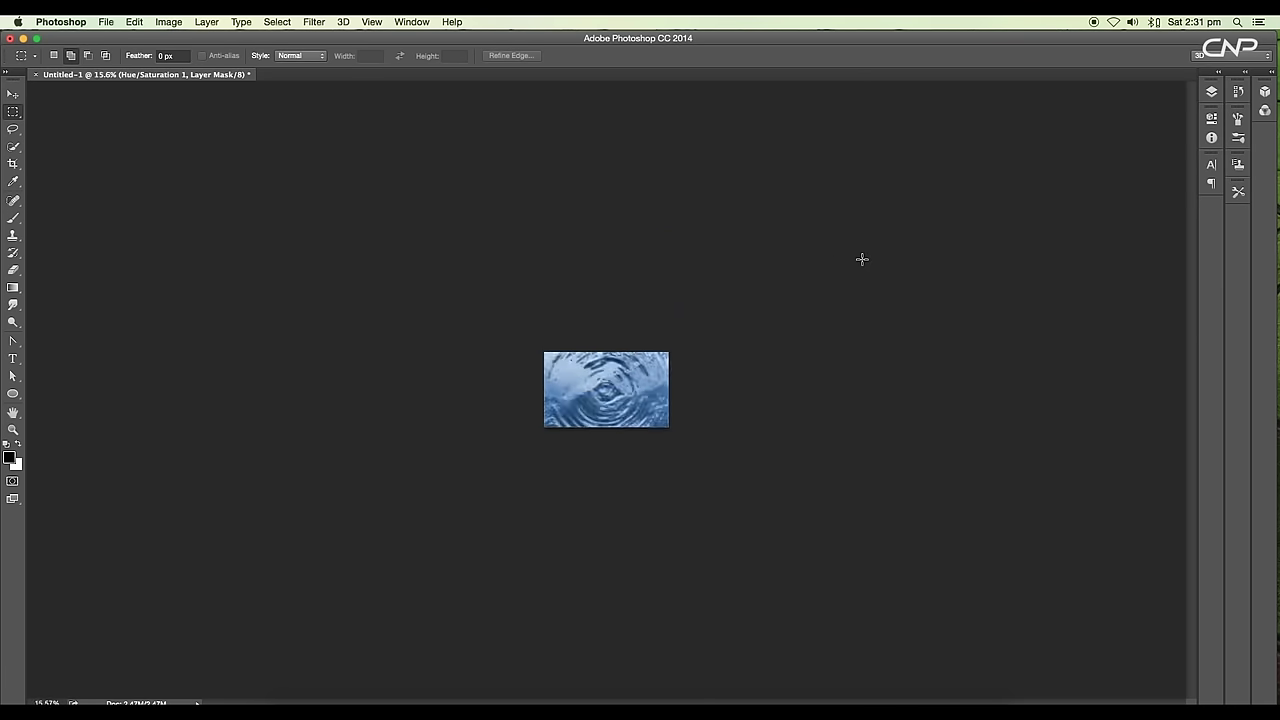
pyautogui.scroll(8, 861, 260)
pyautogui.scroll(-5, 860, 261)
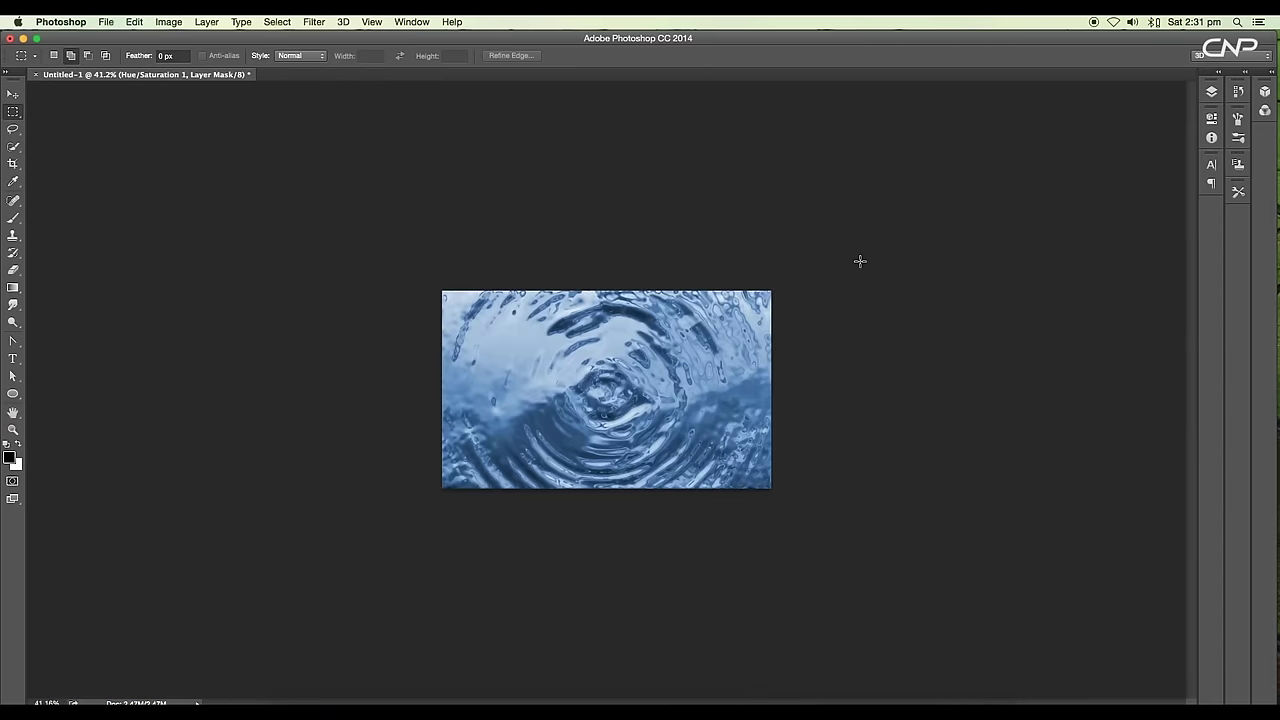
pyautogui.scroll(-2, 866, 375)
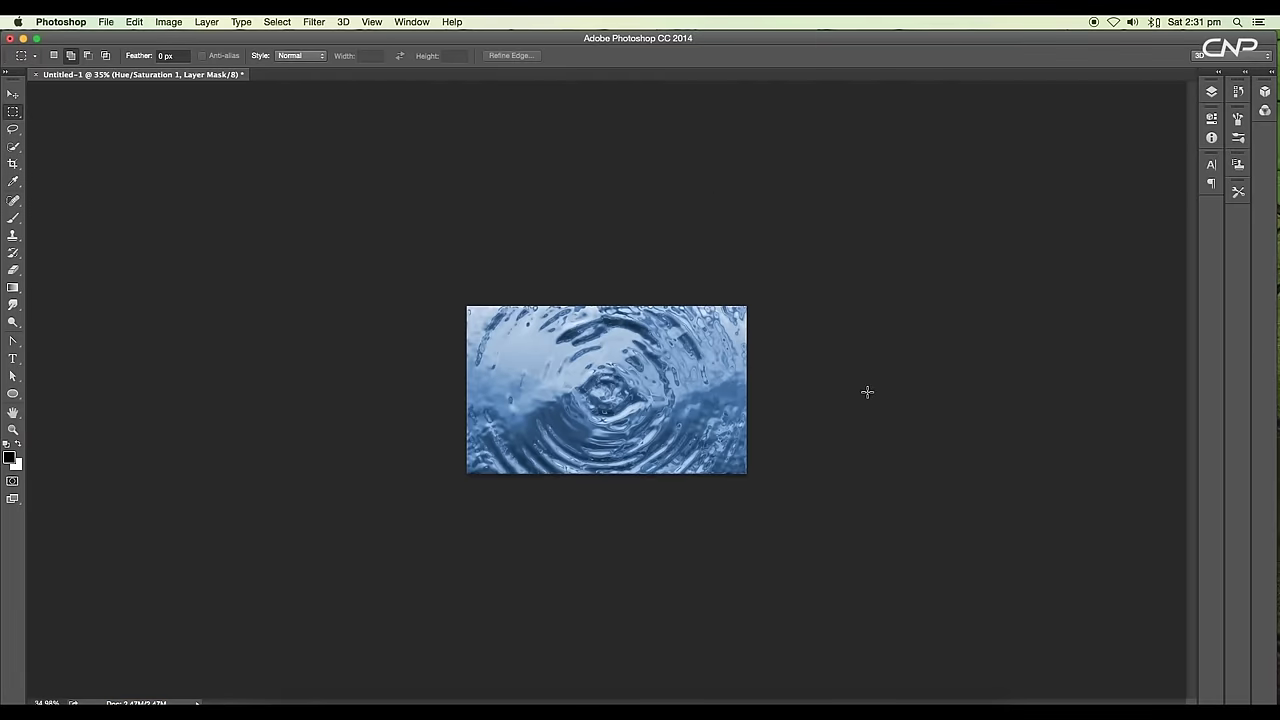
# Distort the water layer by lowering both upper corners, squashing it to about 60% of its height along the canvas bottom
pyautogui.scroll(4, 866, 392)
pyautogui.click(12, 93)
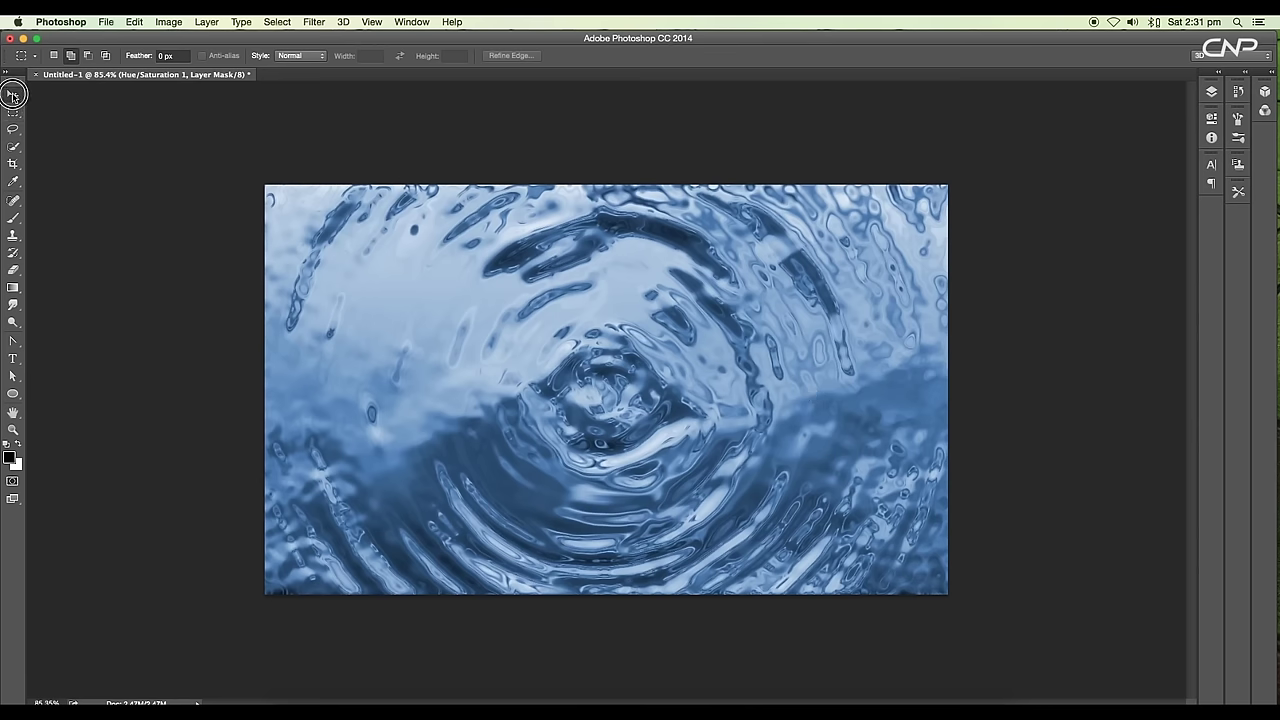
pyautogui.moveTo(518, 337); pyautogui.dragTo(533, 332)
pyautogui.hotkey('ctrl', 't')
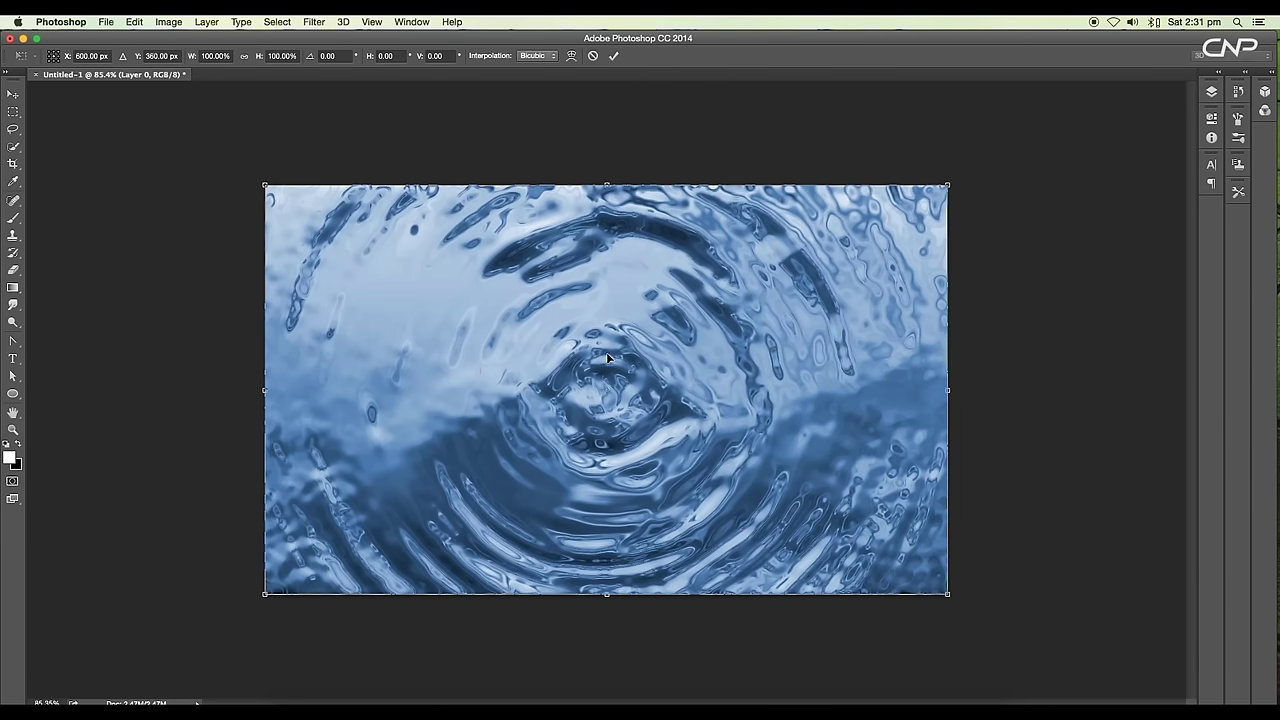
pyautogui.rightClick(612, 349)
pyautogui.click(657, 413)
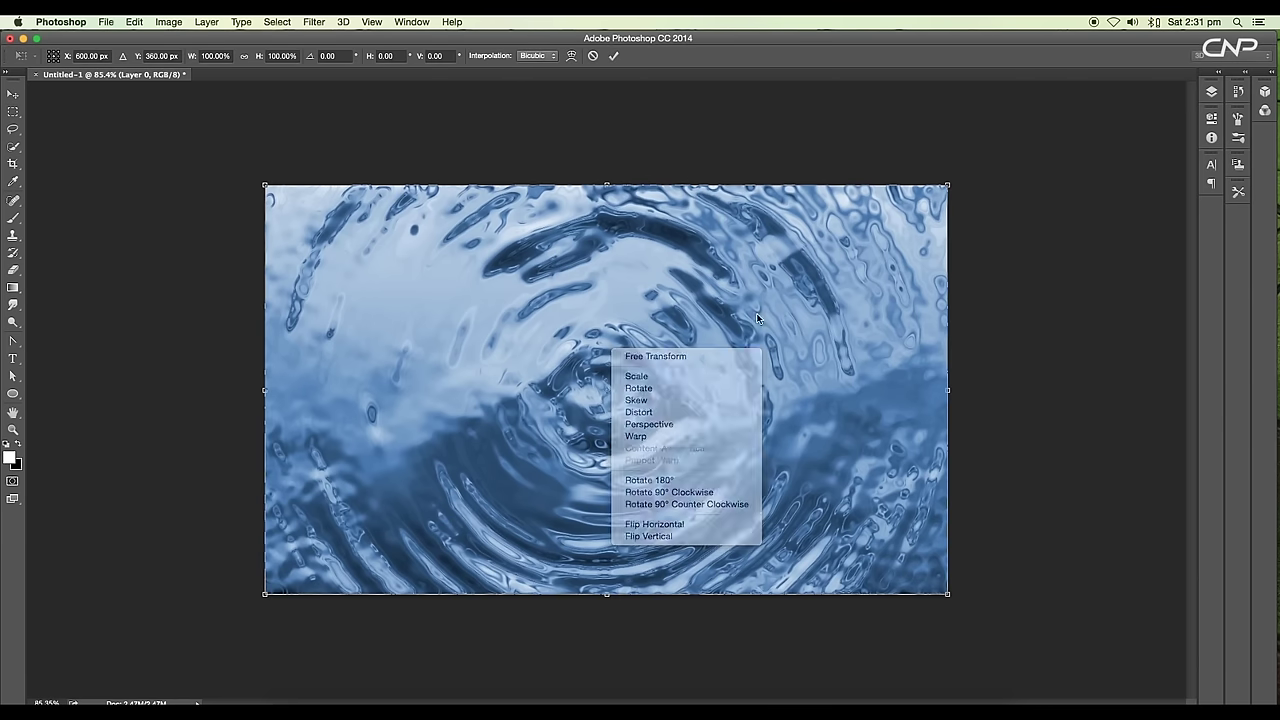
pyautogui.moveTo(948, 186); pyautogui.dragTo(947, 345)
pyautogui.moveTo(264, 186); pyautogui.dragTo(263, 349)
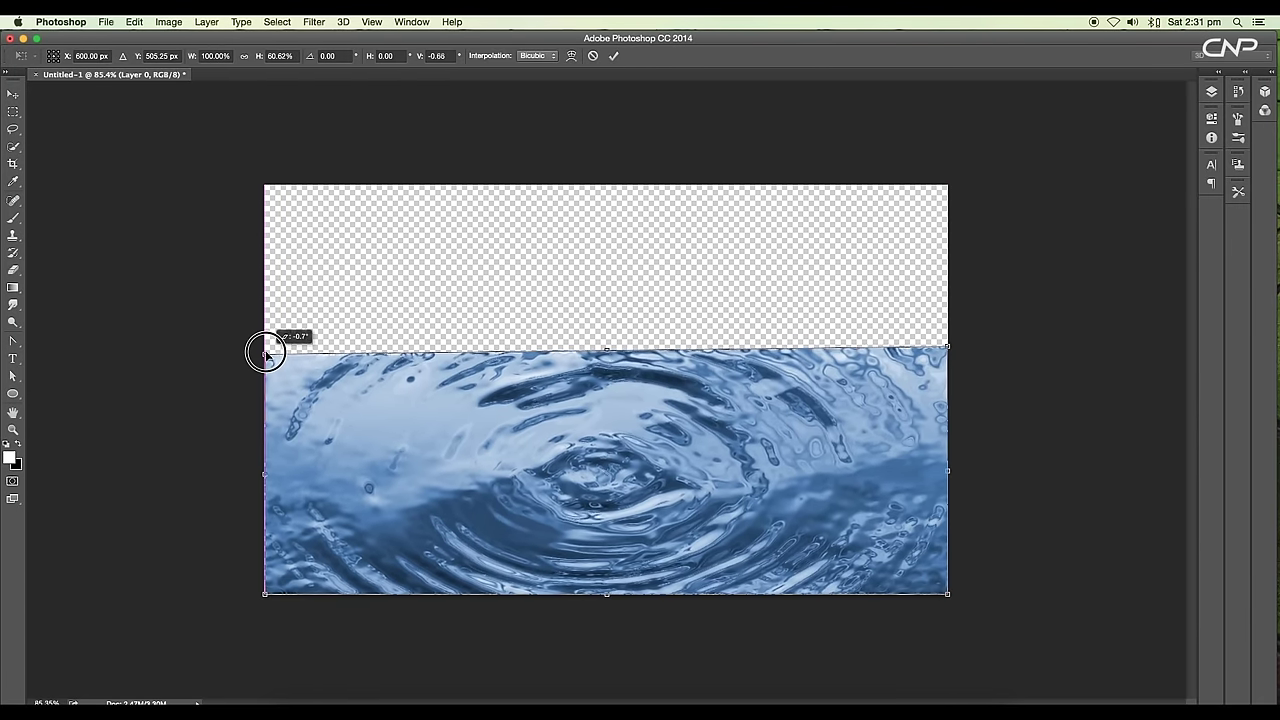
# Pull both lower corners of the water layer outward well beyond the canvas edges for perspective, and apply the distortion
pyautogui.press('super+minus')
pyautogui.moveTo(820, 517); pyautogui.dragTo(957, 520)
pyautogui.moveTo(392, 517); pyautogui.dragTo(208, 517)
pyautogui.press('Return')
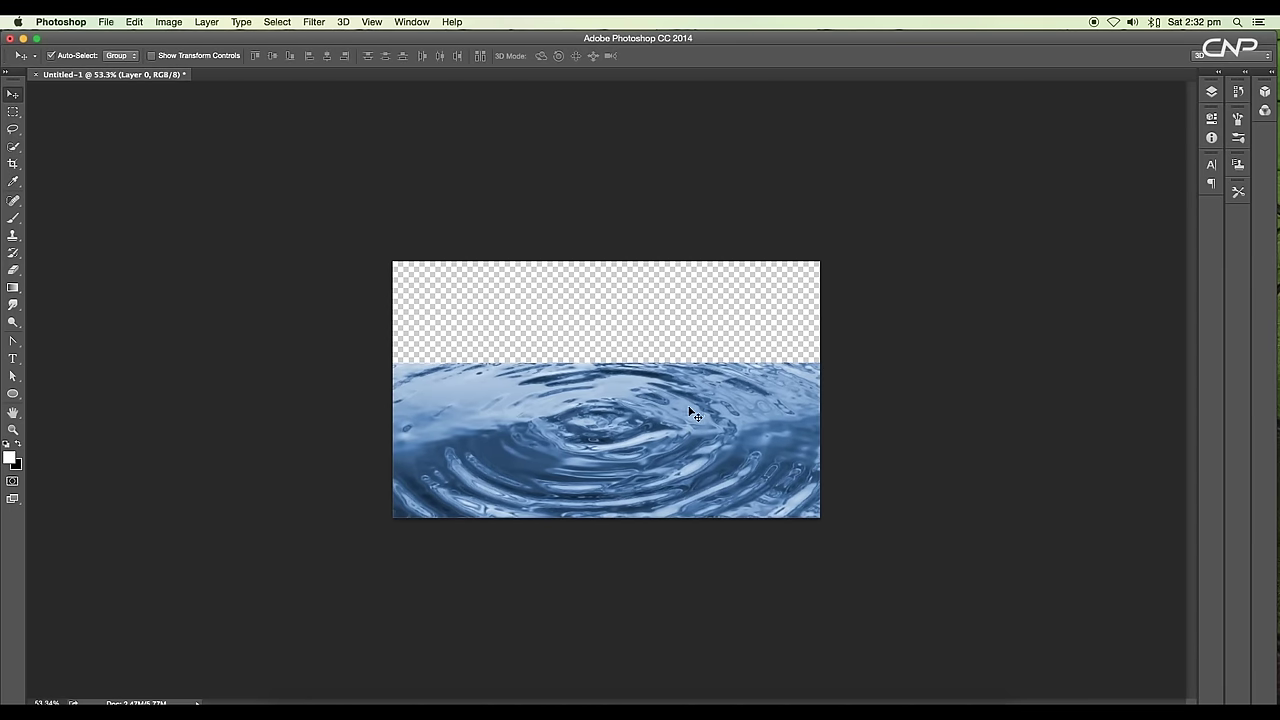
# Duplicate the water layer above the original and flip the copy both ways, aligning it to fill the upper canvas
pyautogui.moveTo(664, 444); pyautogui.dragTo(687, 255)
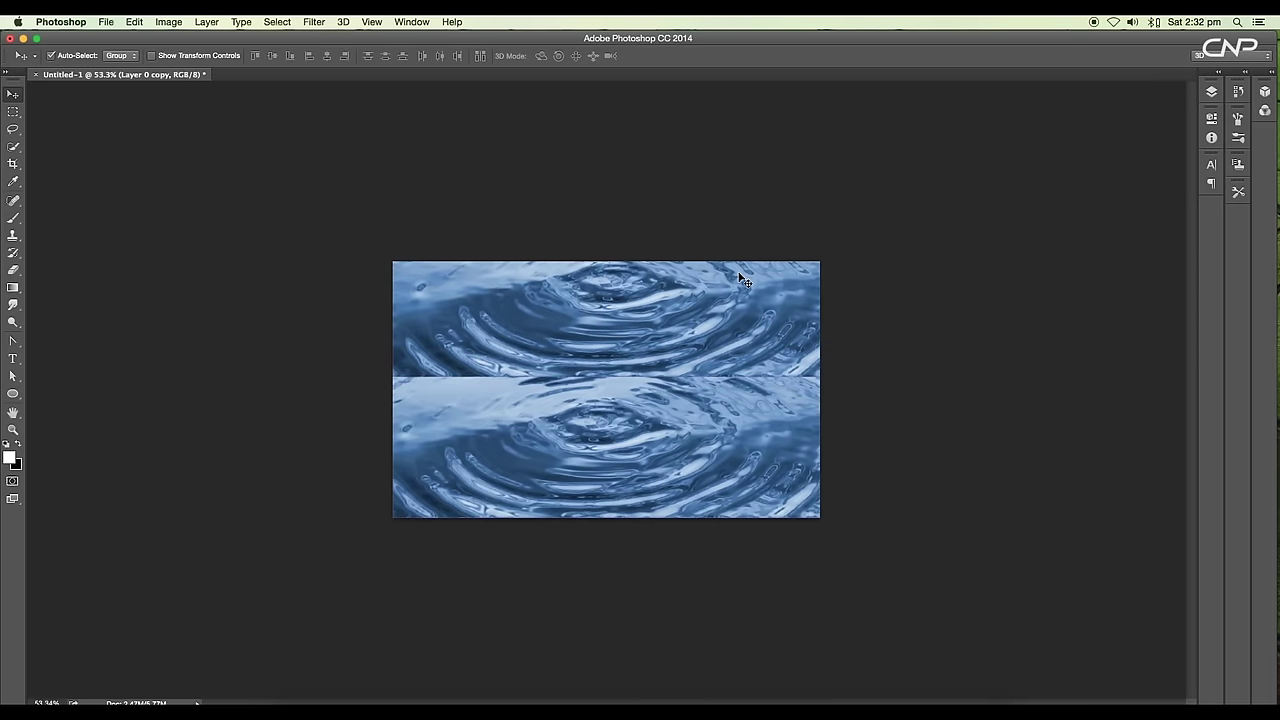
pyautogui.hotkey('ctrl', 't')
pyautogui.moveTo(995, 216); pyautogui.dragTo(29, 400)
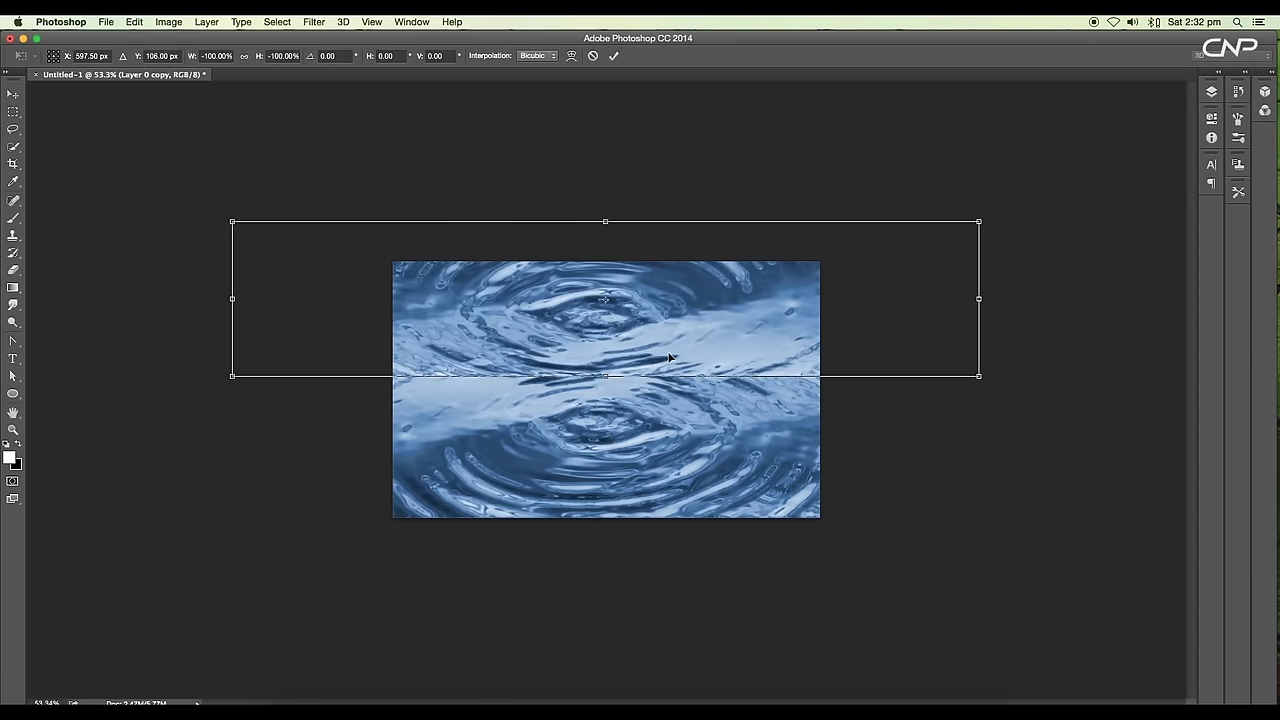
pyautogui.press('Return')
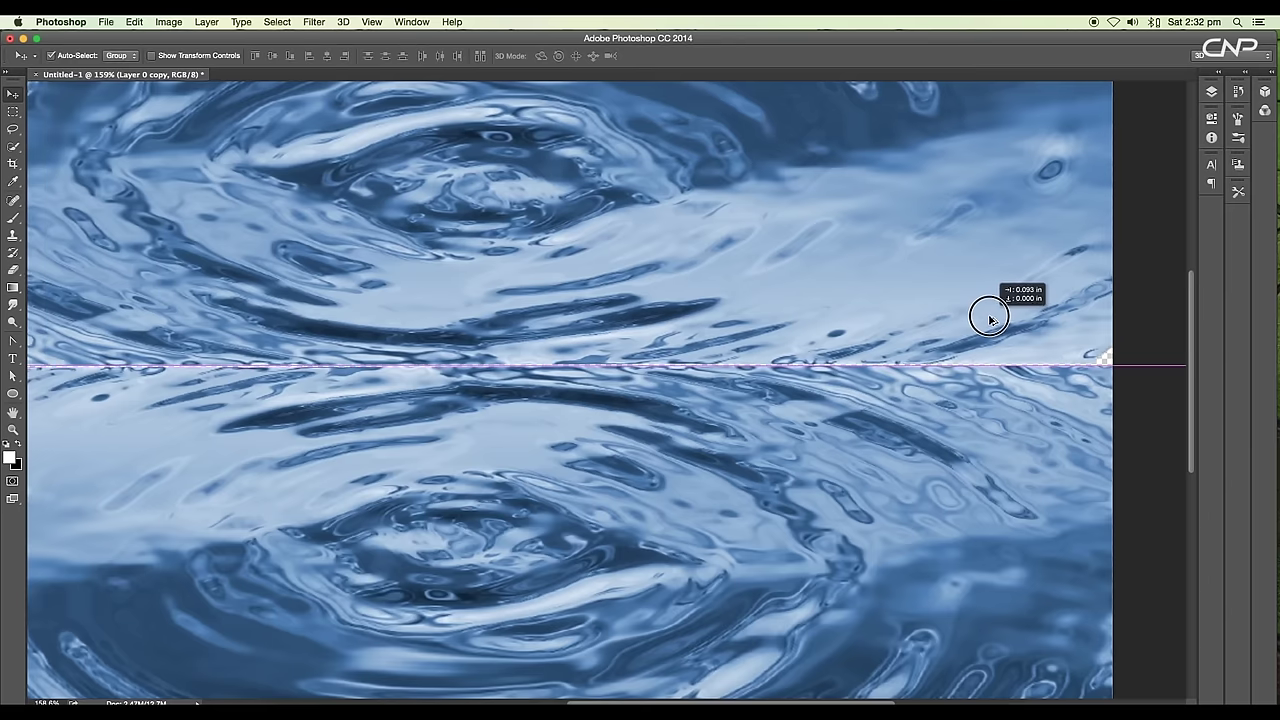
pyautogui.moveTo(989, 316); pyautogui.dragTo(1016, 320)
pyautogui.scroll(-3, 1036, 290)
# Convert Layer 0 and Layer 0 copy together into a single smart object
pyautogui.click(1208, 95)
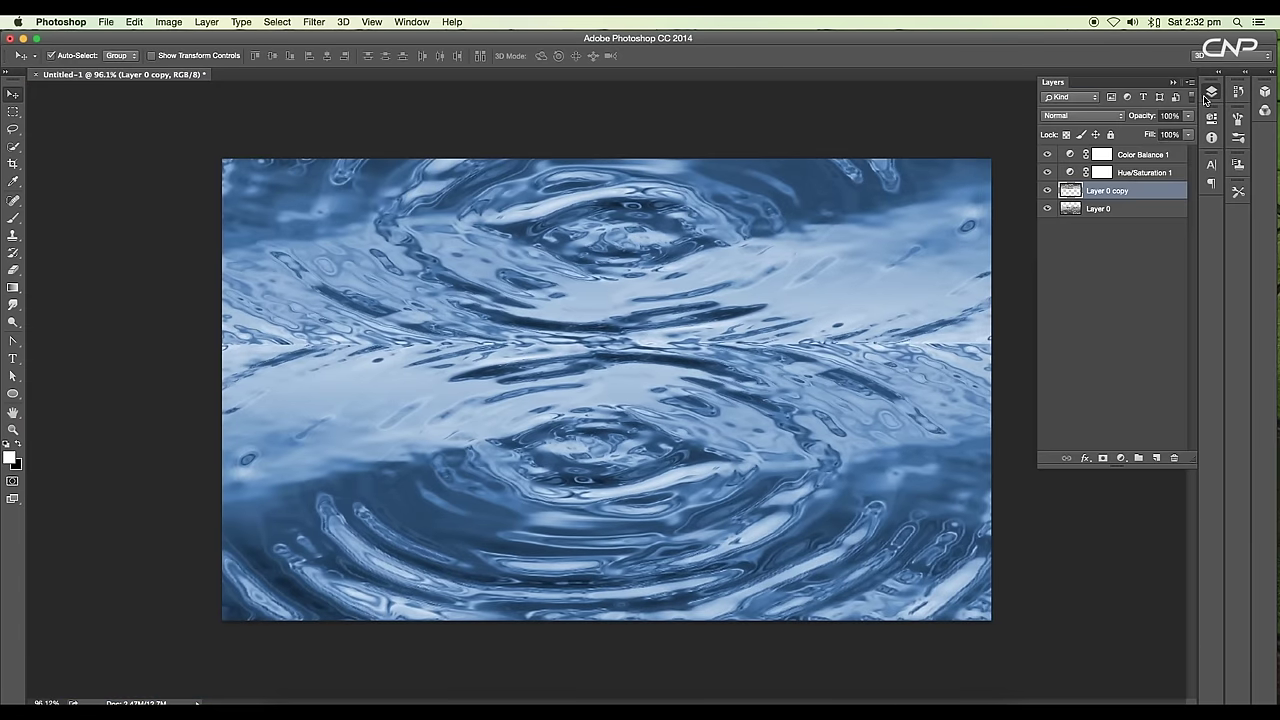
pyautogui.click(1119, 208)
pyautogui.keyDown('shift'); pyautogui.click(1115, 191); pyautogui.keyUp('shift')
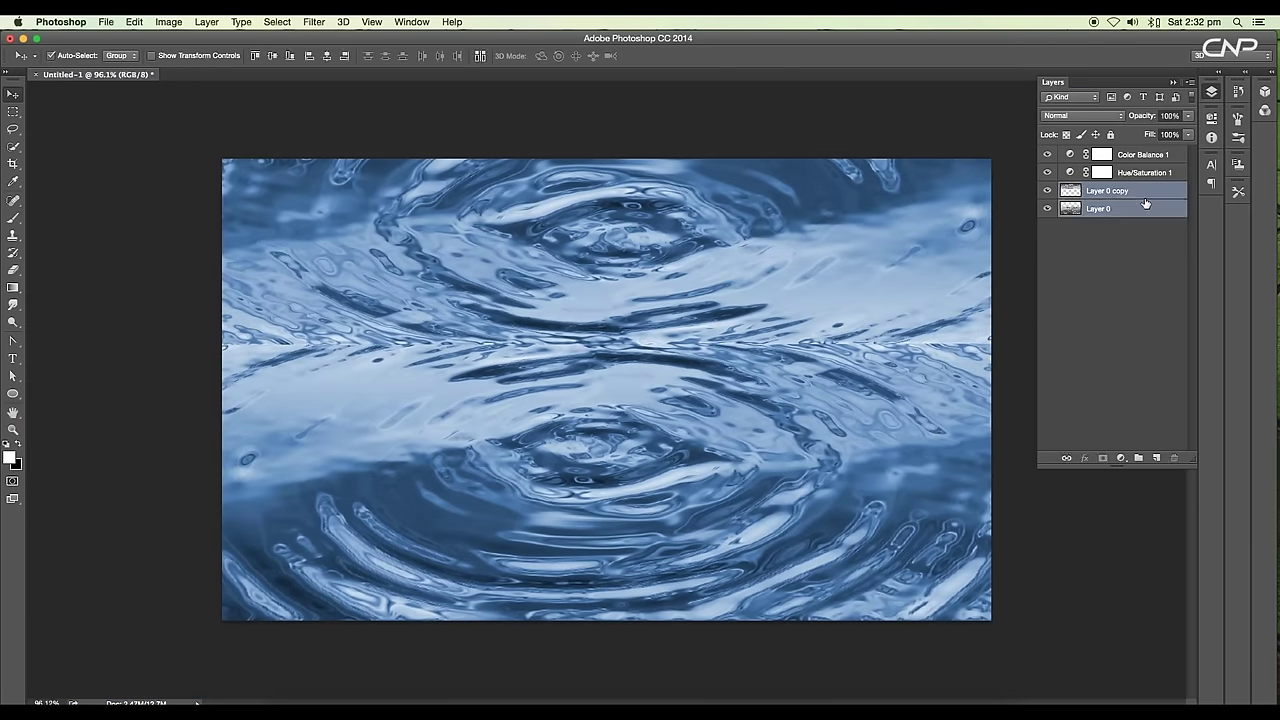
pyautogui.rightClick(1110, 195)
pyautogui.click(1043, 291)
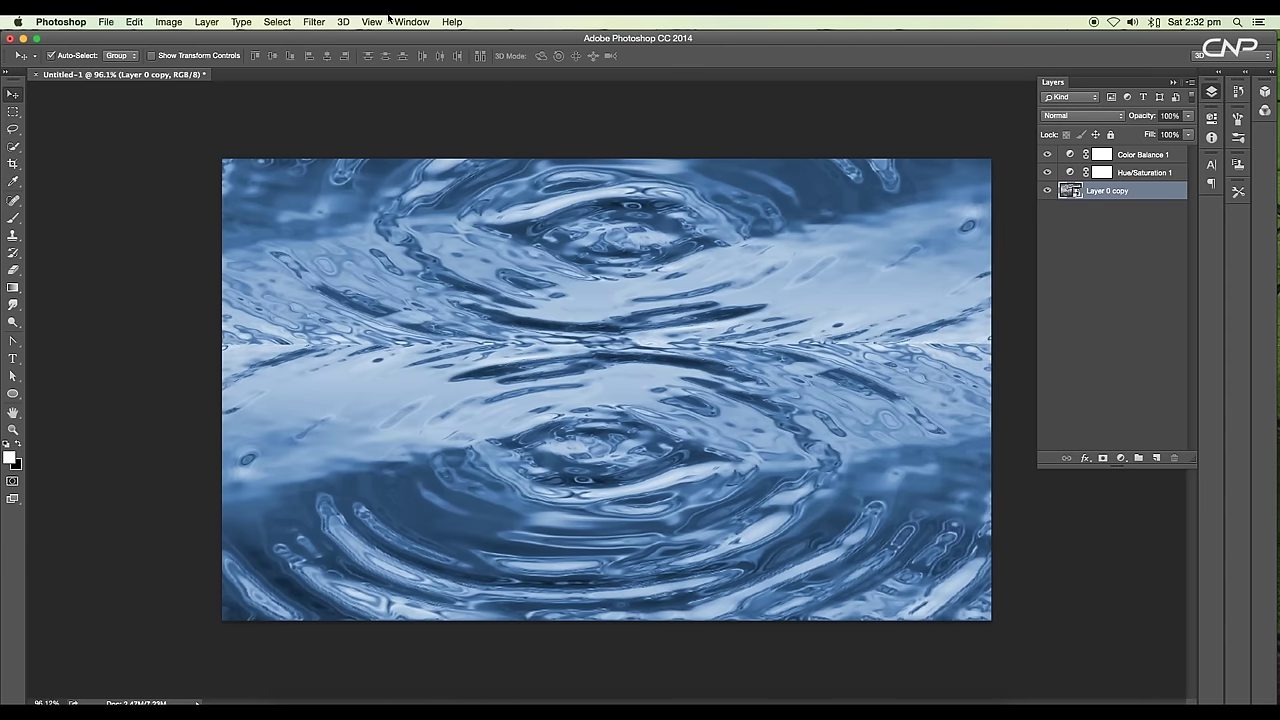
# Apply a 28 px Tilt-Shift blur to the smart object, keeping the front ripple sharp and fading the blur in towards the background
pyautogui.click(327, 22)
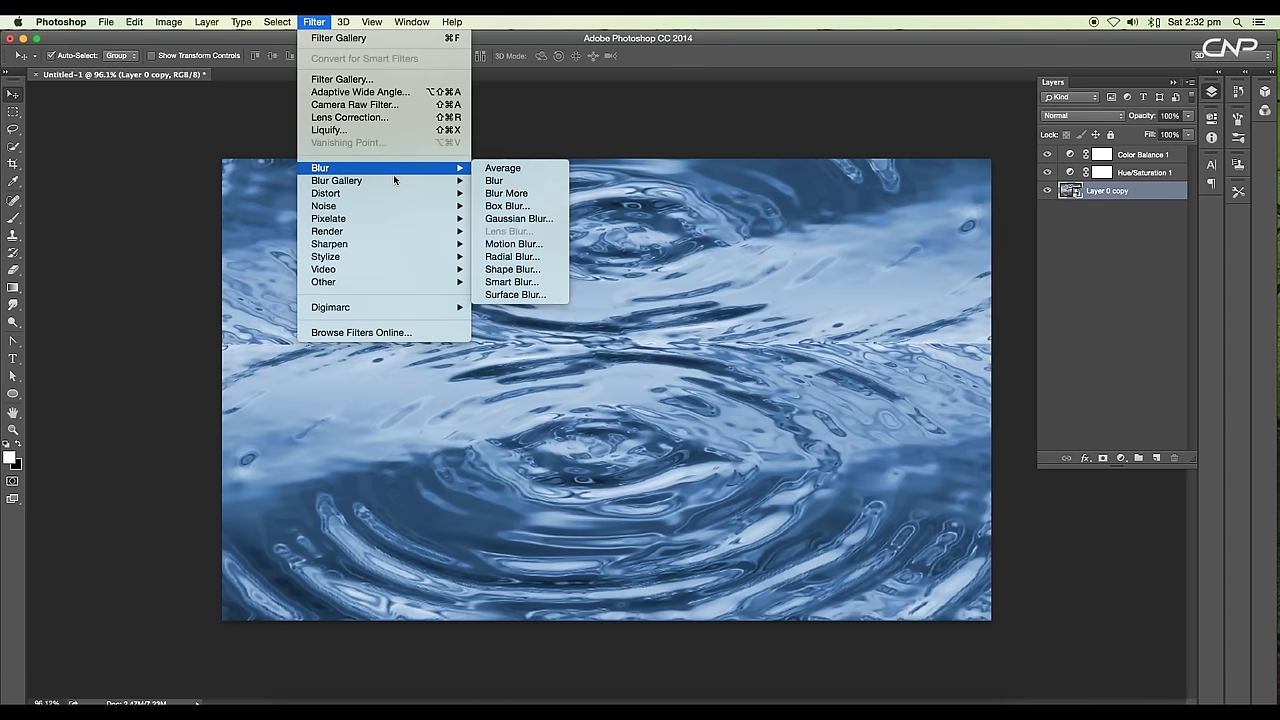
pyautogui.moveTo(395, 183)
pyautogui.click(507, 206)
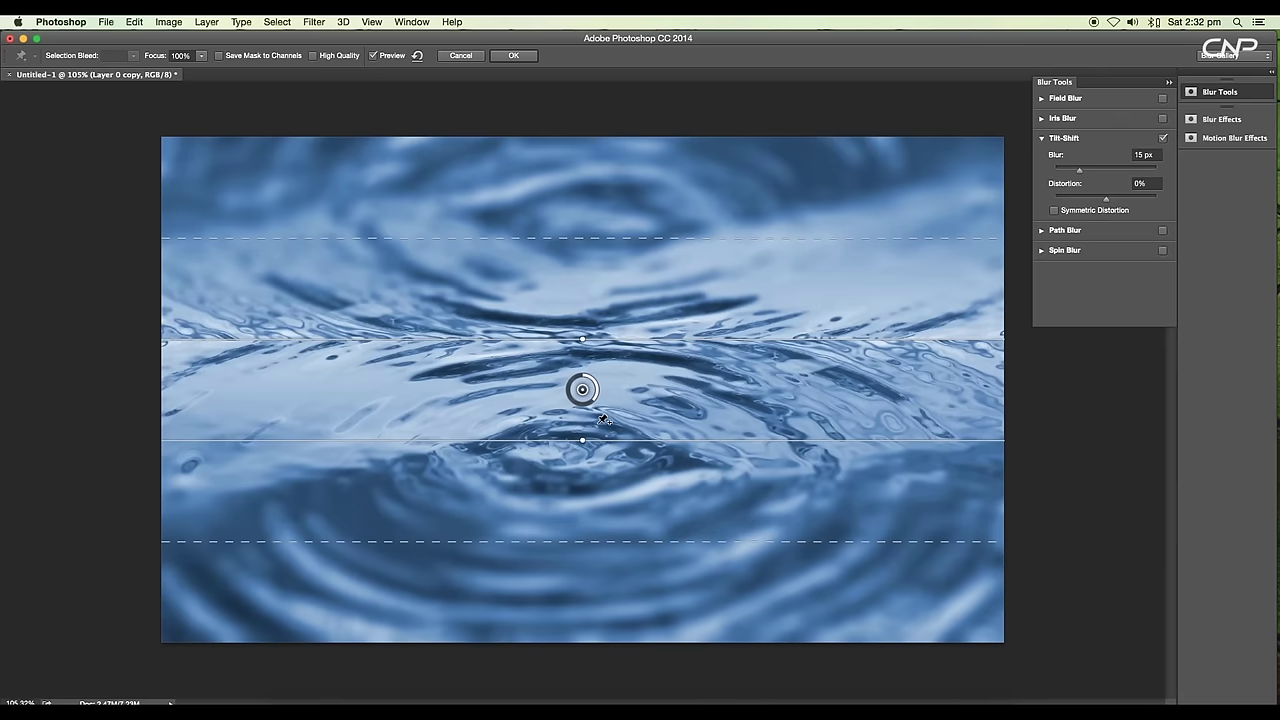
pyautogui.moveTo(582, 390); pyautogui.dragTo(590, 483)
pyautogui.moveTo(590, 532); pyautogui.dragTo(591, 654)
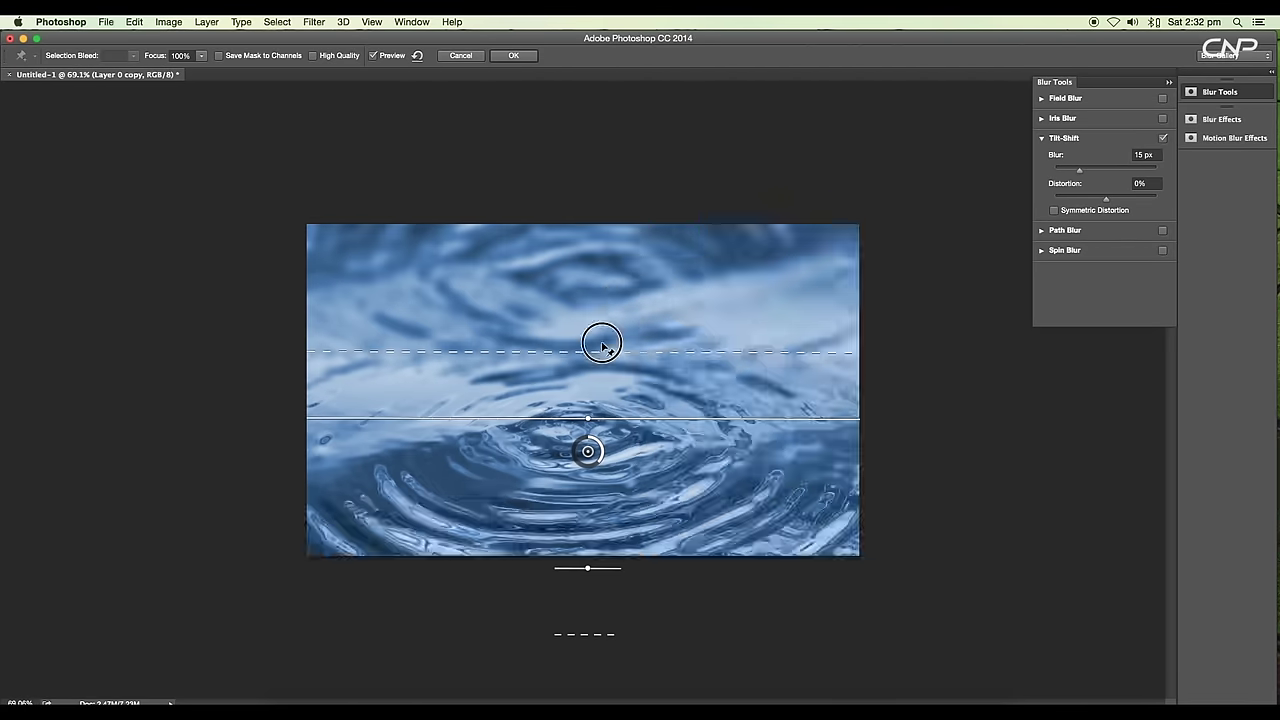
pyautogui.moveTo(602, 346); pyautogui.dragTo(614, 214)
pyautogui.moveTo(590, 418); pyautogui.dragTo(604, 455)
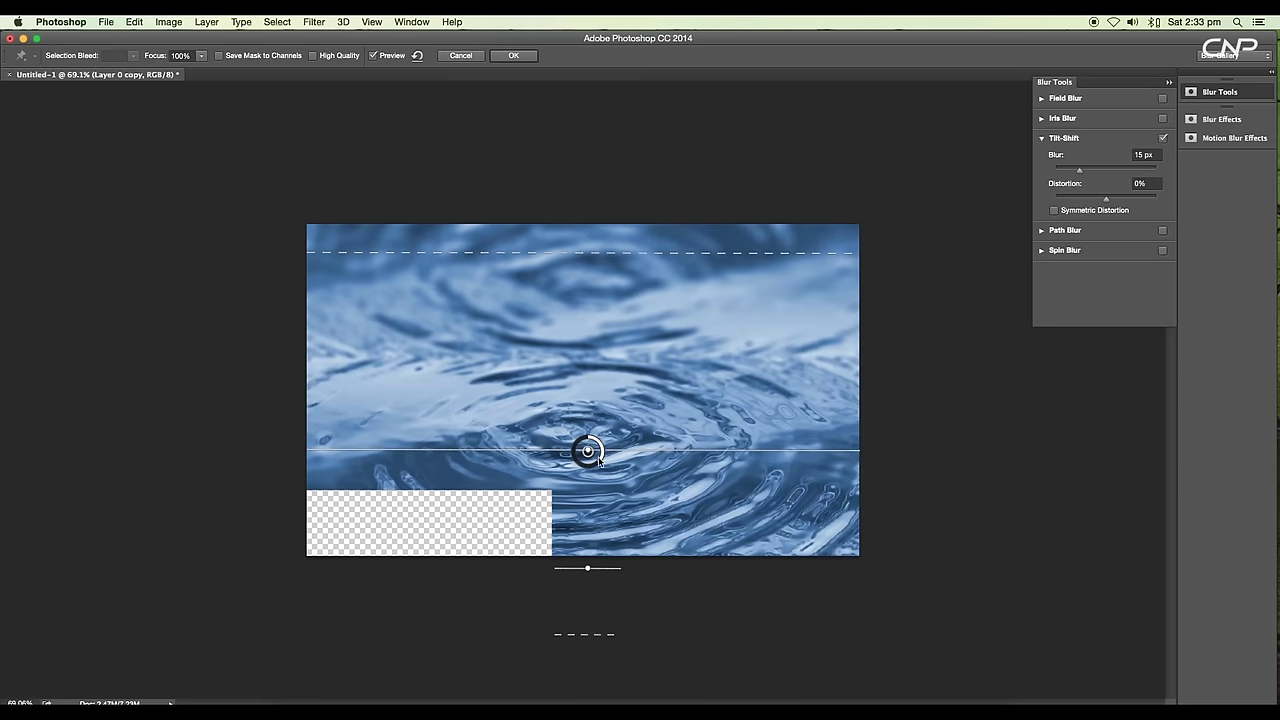
pyautogui.moveTo(600, 463); pyautogui.dragTo(641, 436)
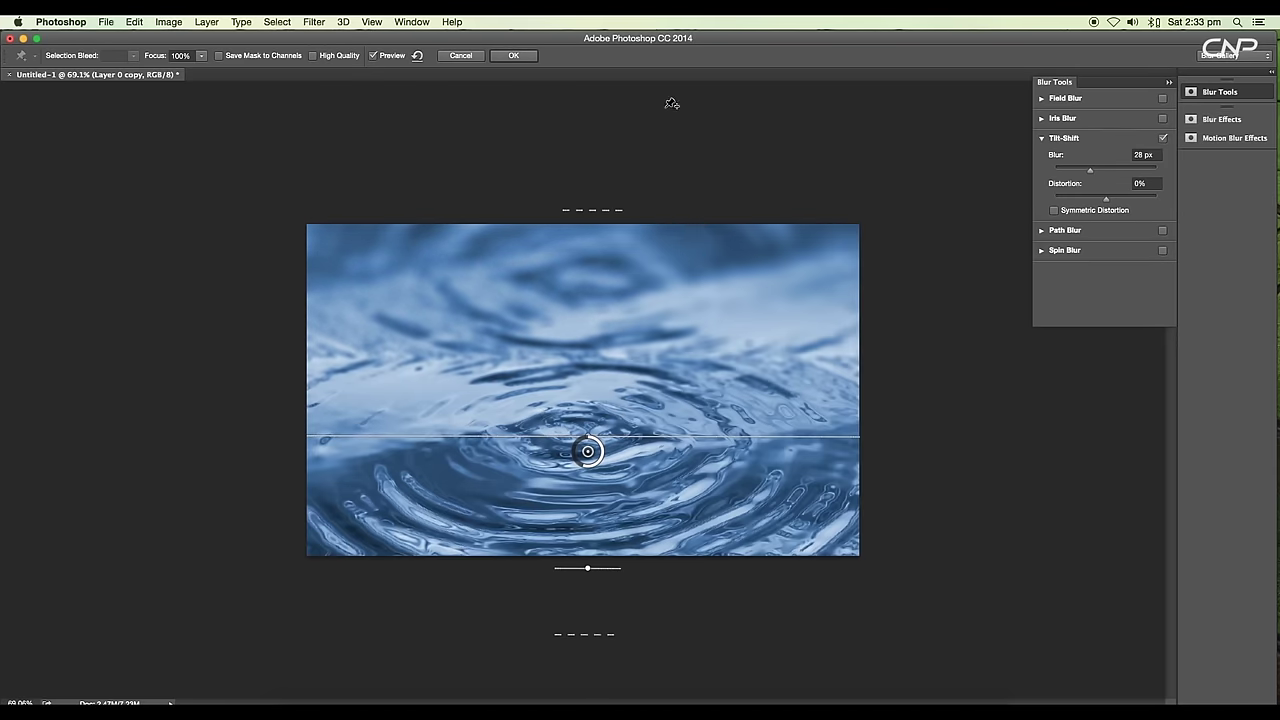
pyautogui.click(513, 55)
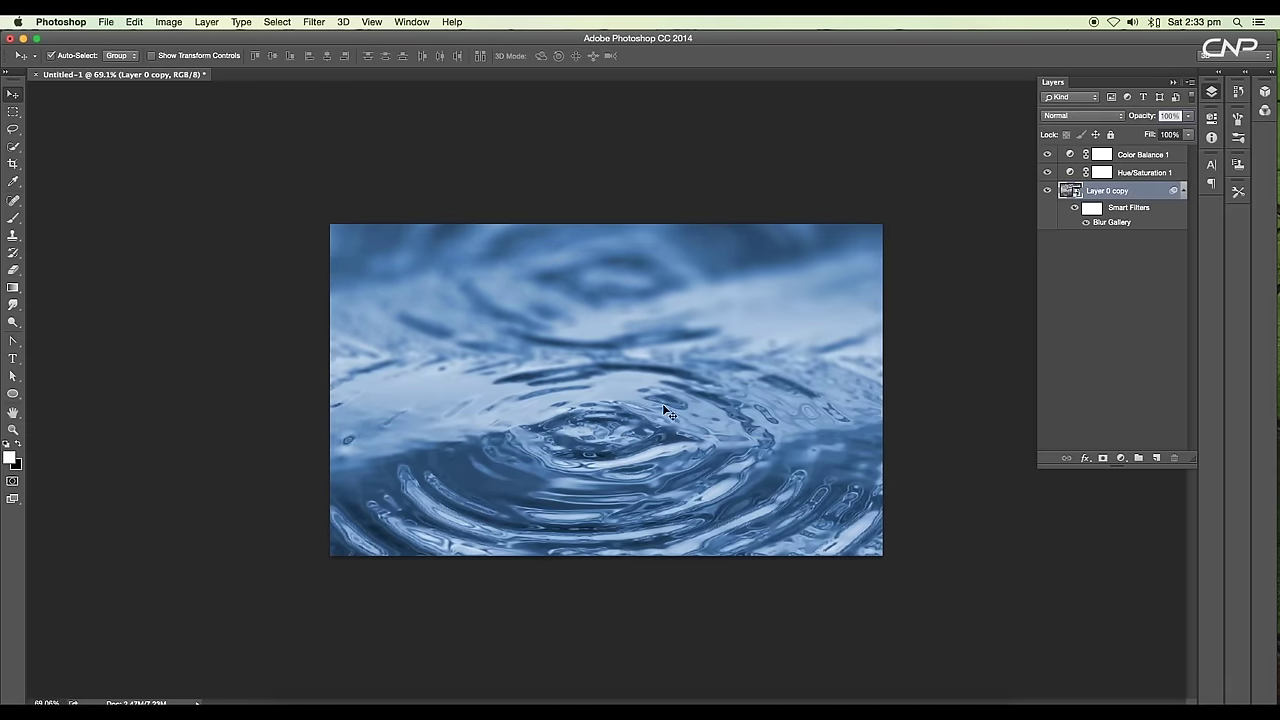
pyautogui.scroll(4, 719, 415)
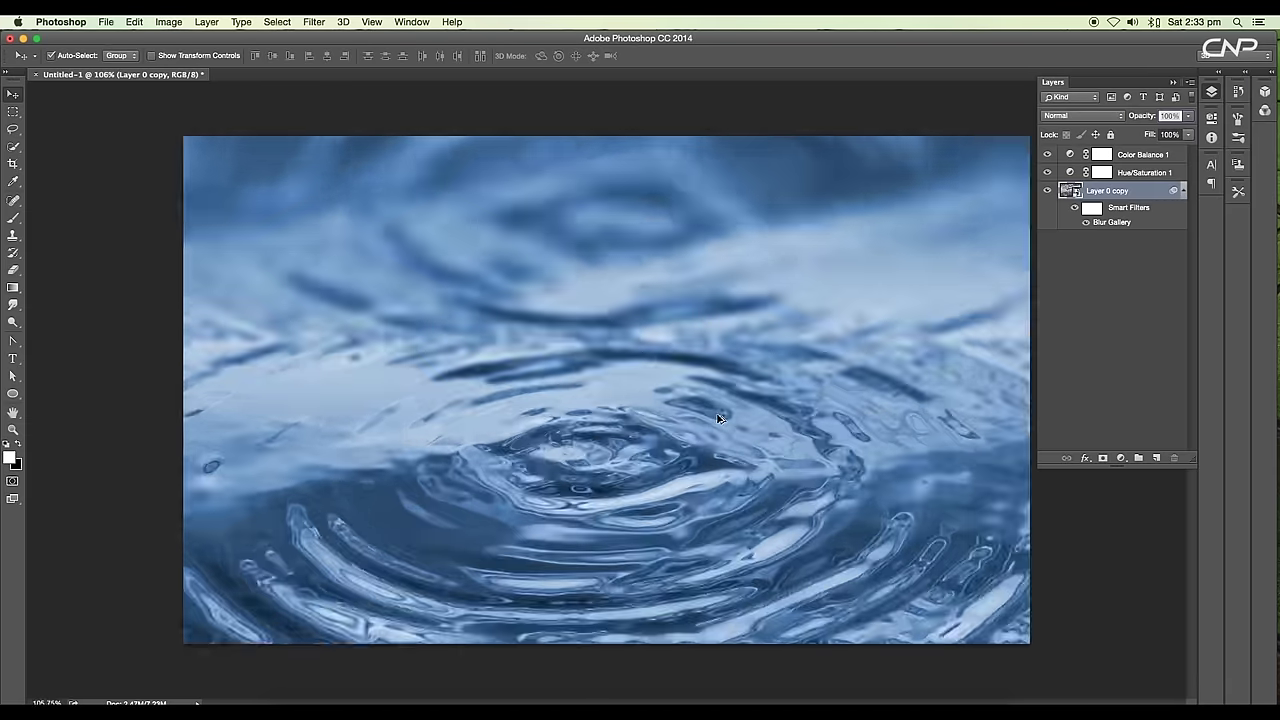
pyautogui.scroll(-10, 719, 419)
pyautogui.scroll(4, 718, 419)
pyautogui.scroll(3, 718, 418)
pyautogui.scroll(-2, 718, 418)
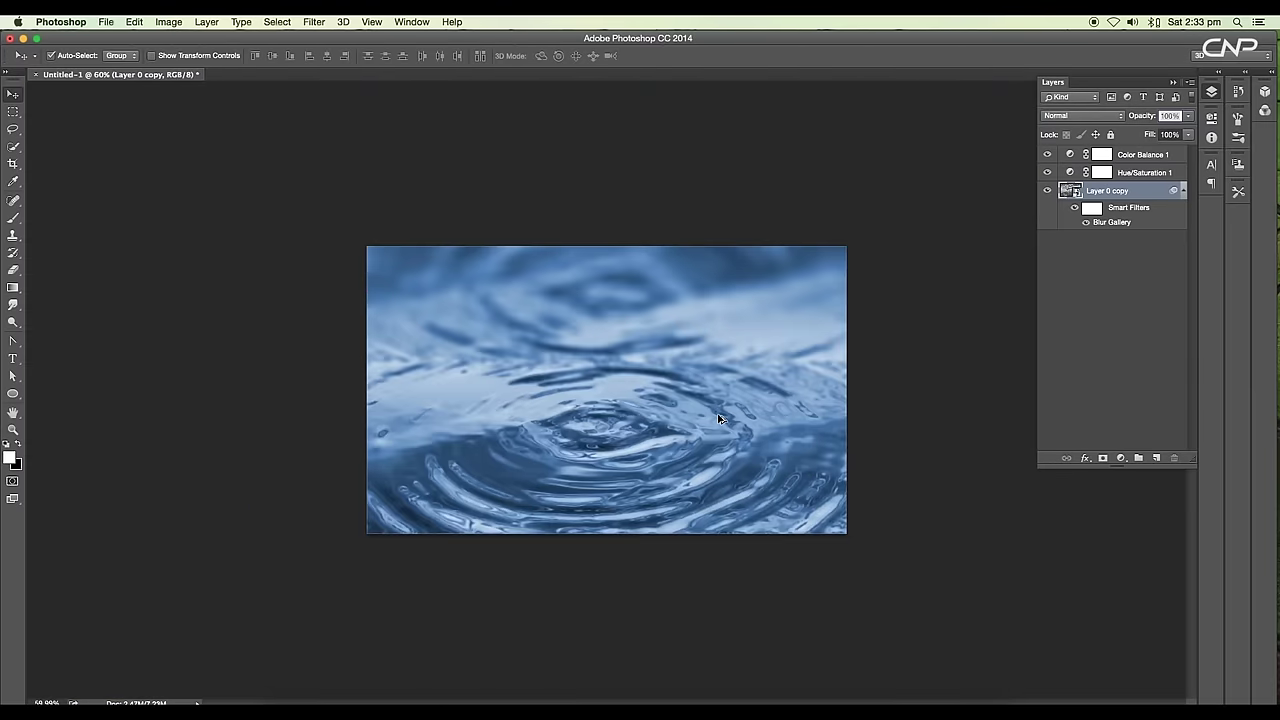
pyautogui.scroll(1, 718, 418)
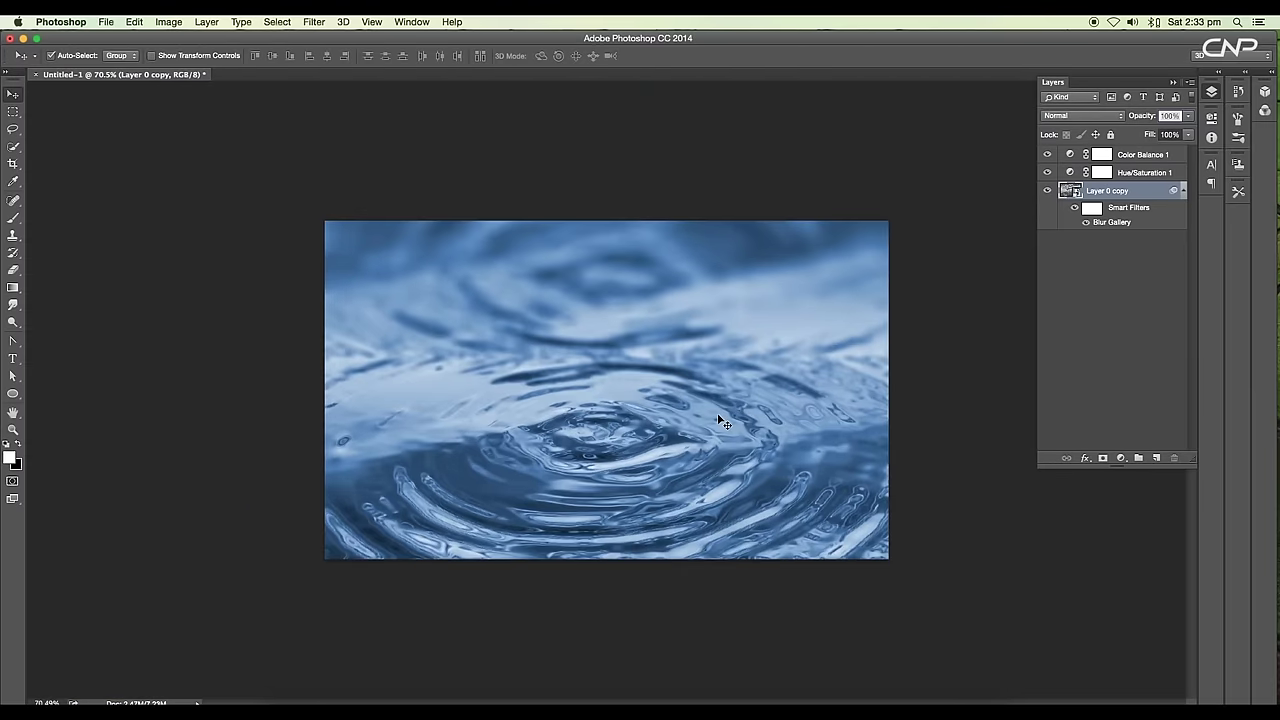
# Place the FloatingLeafArboretum image over the middle of the ripples and stack its layer above both adjustment layers
pyautogui.press('super+Tab')
pyautogui.scroll(1, 485, 212)
pyautogui.moveTo(485, 212); pyautogui.dragTo(128, 340)
pyautogui.moveTo(643, 367); pyautogui.dragTo(652, 370)
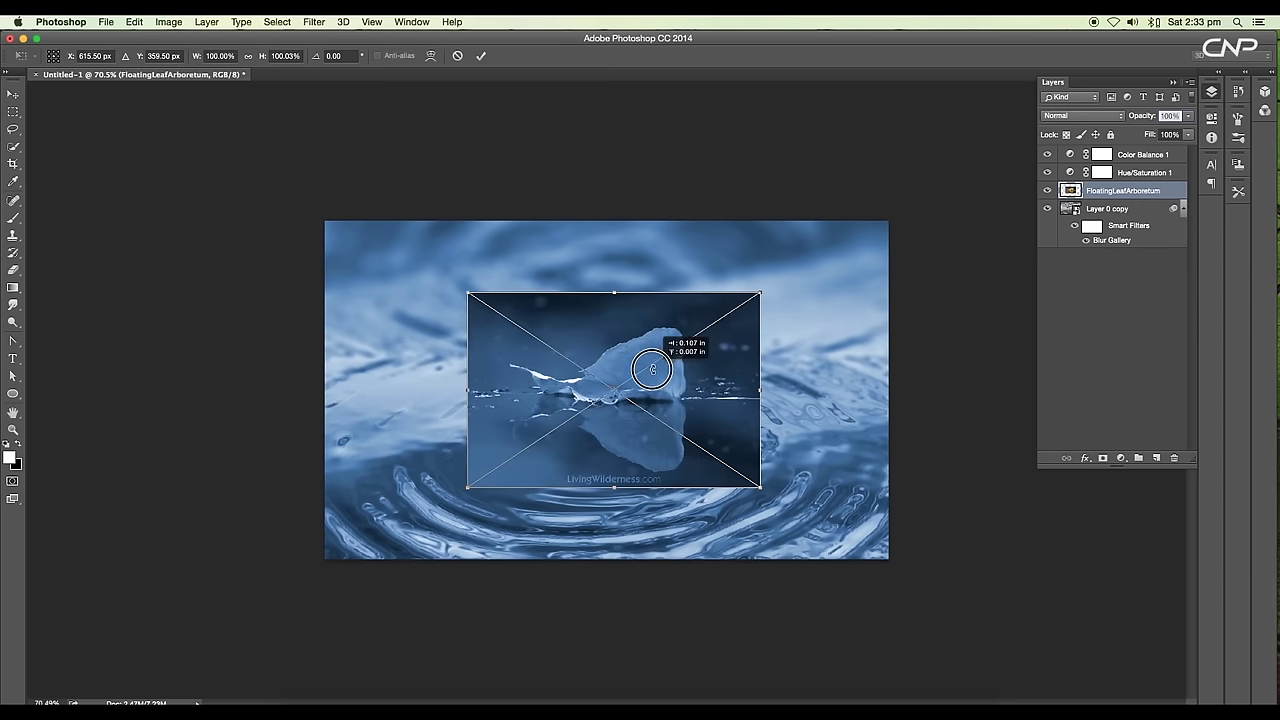
pyautogui.press('Return')
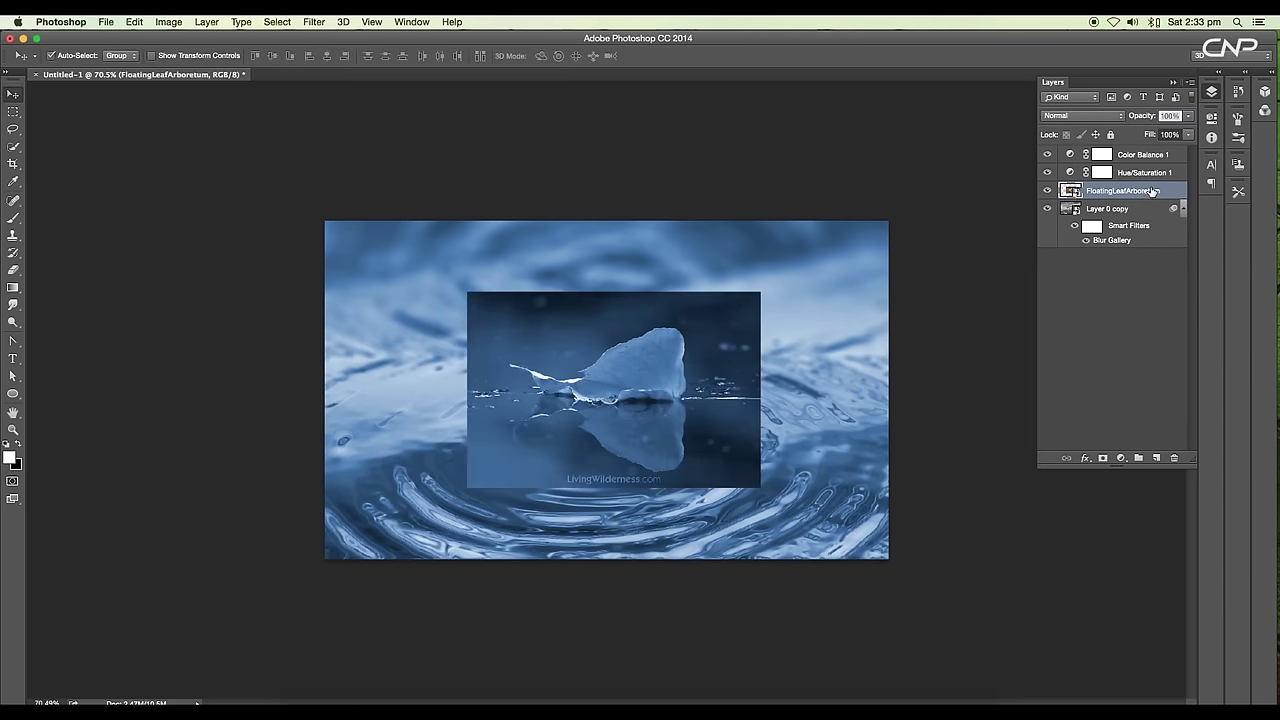
pyautogui.moveTo(1150, 192); pyautogui.dragTo(1147, 156)
pyautogui.moveTo(733, 361); pyautogui.dragTo(773, 357)
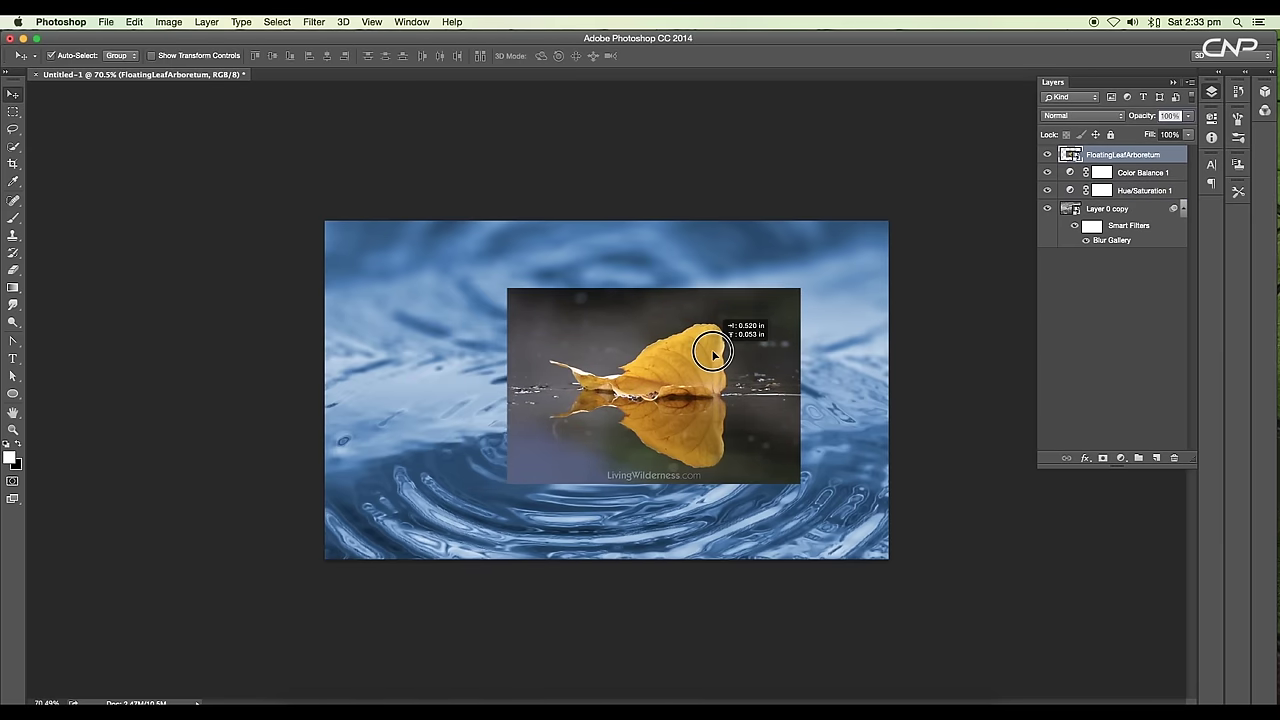
# Select the yellow leaf and its reflection with the Quick Selection tool, including the white curled edges near the stem
pyautogui.scroll(5, 760, 329)
pyautogui.scroll(-2, 723, 329)
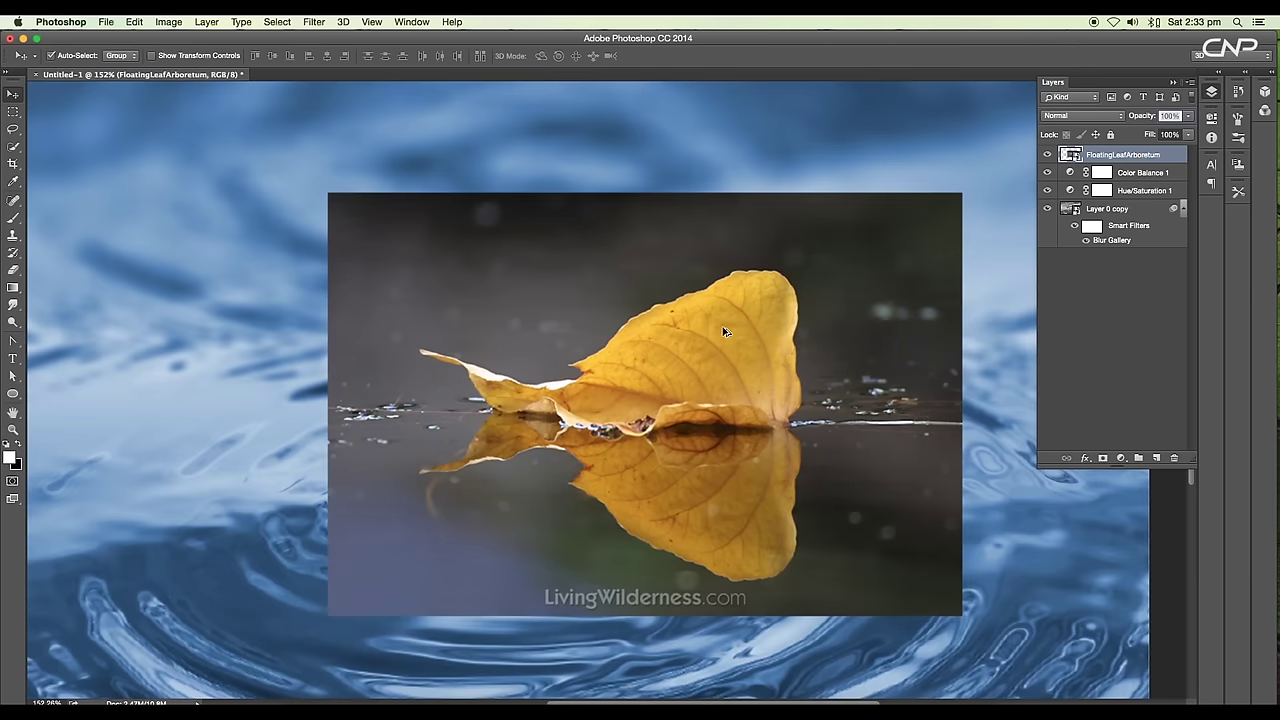
pyautogui.moveTo(13, 146); pyautogui.dragTo(48, 146)
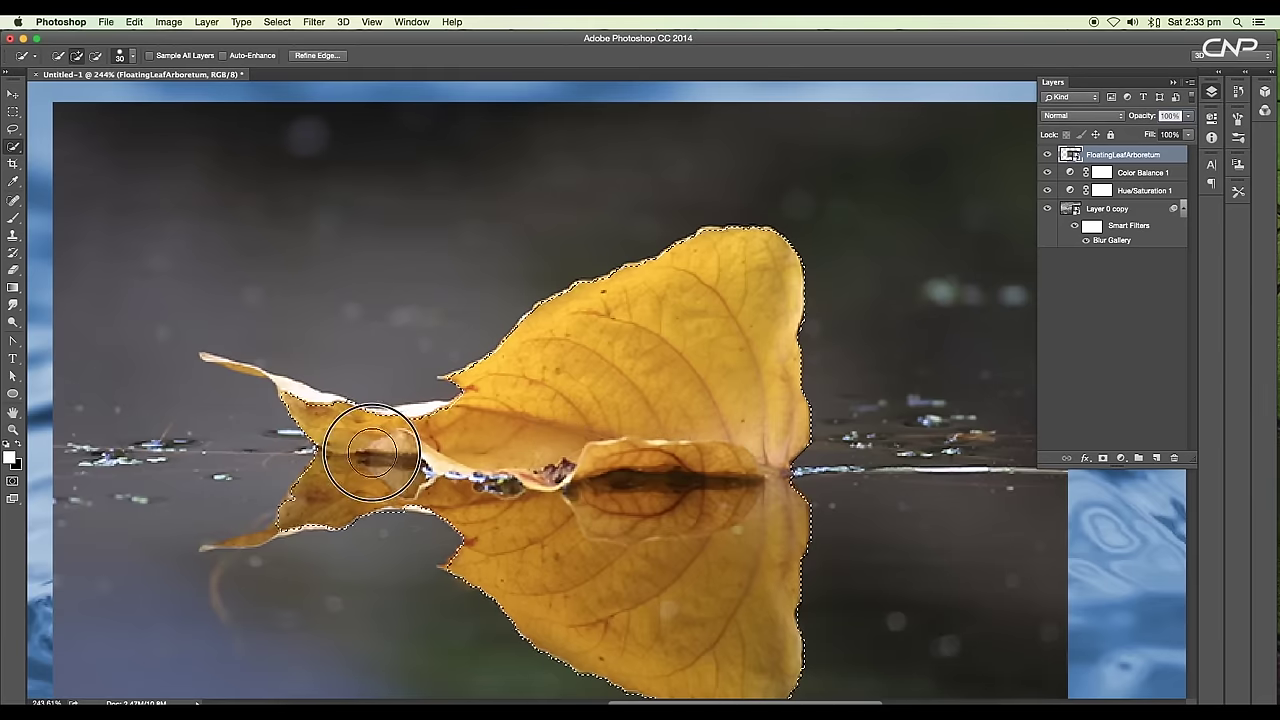
pyautogui.moveTo(369, 449); pyautogui.dragTo(443, 420)
pyautogui.scroll(4, 443, 420)
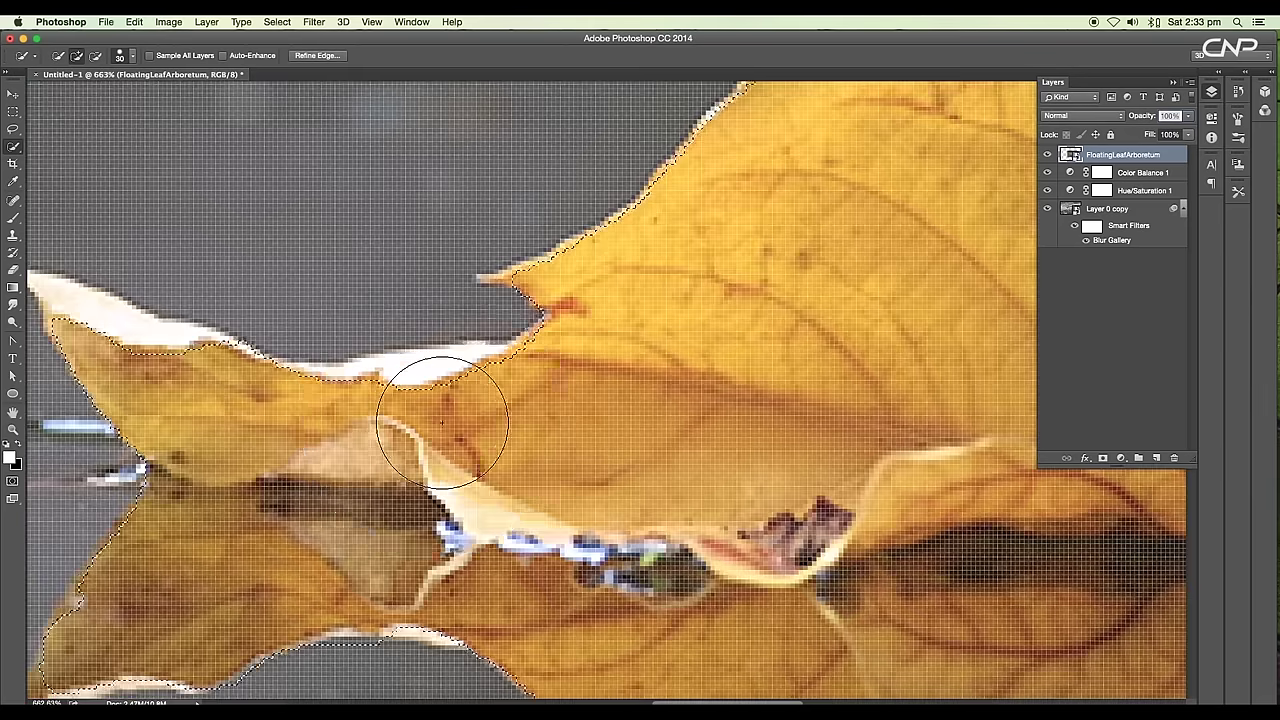
pyautogui.hscroll(-4, 460, 405)
pyautogui.moveTo(542, 446); pyautogui.dragTo(615, 246)
pyautogui.click(500, 160)
pyautogui.moveTo(743, 240); pyautogui.dragTo(600, 286)
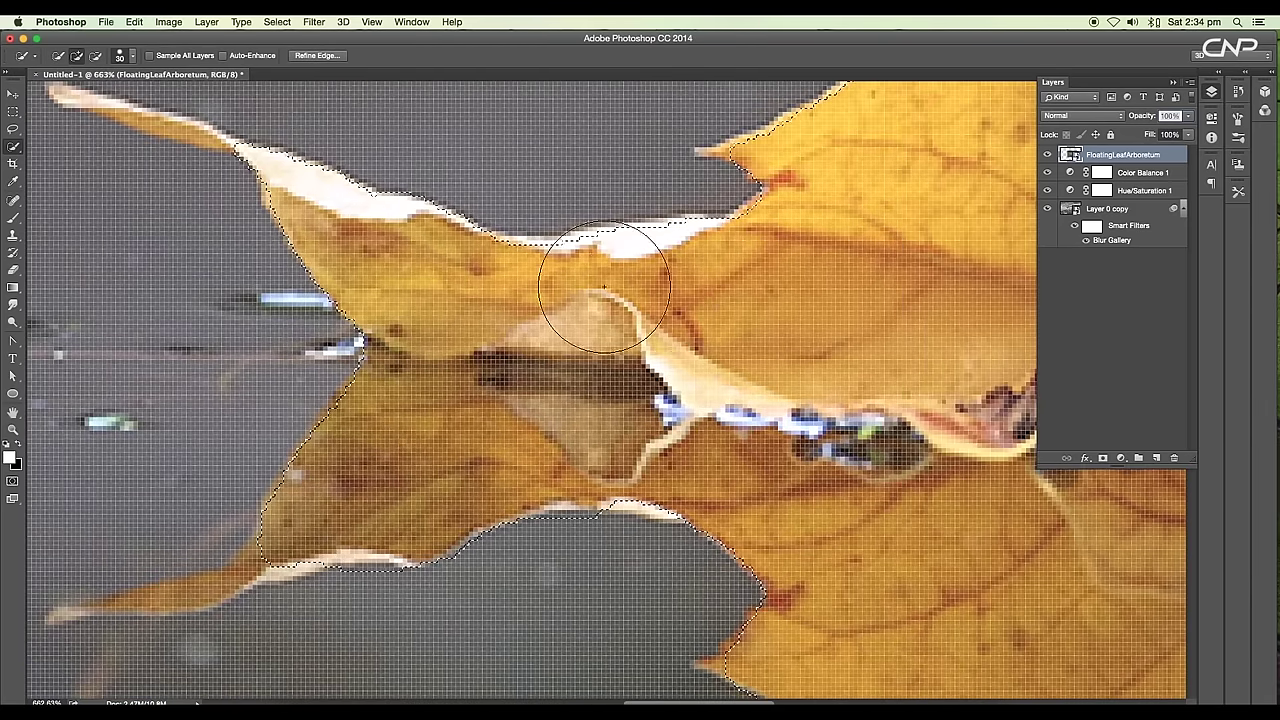
pyautogui.moveTo(389, 240); pyautogui.dragTo(545, 326)
# Add the thin stem tips of the leaf and its reflection to the selection with the Lasso tool
pyautogui.press('l')
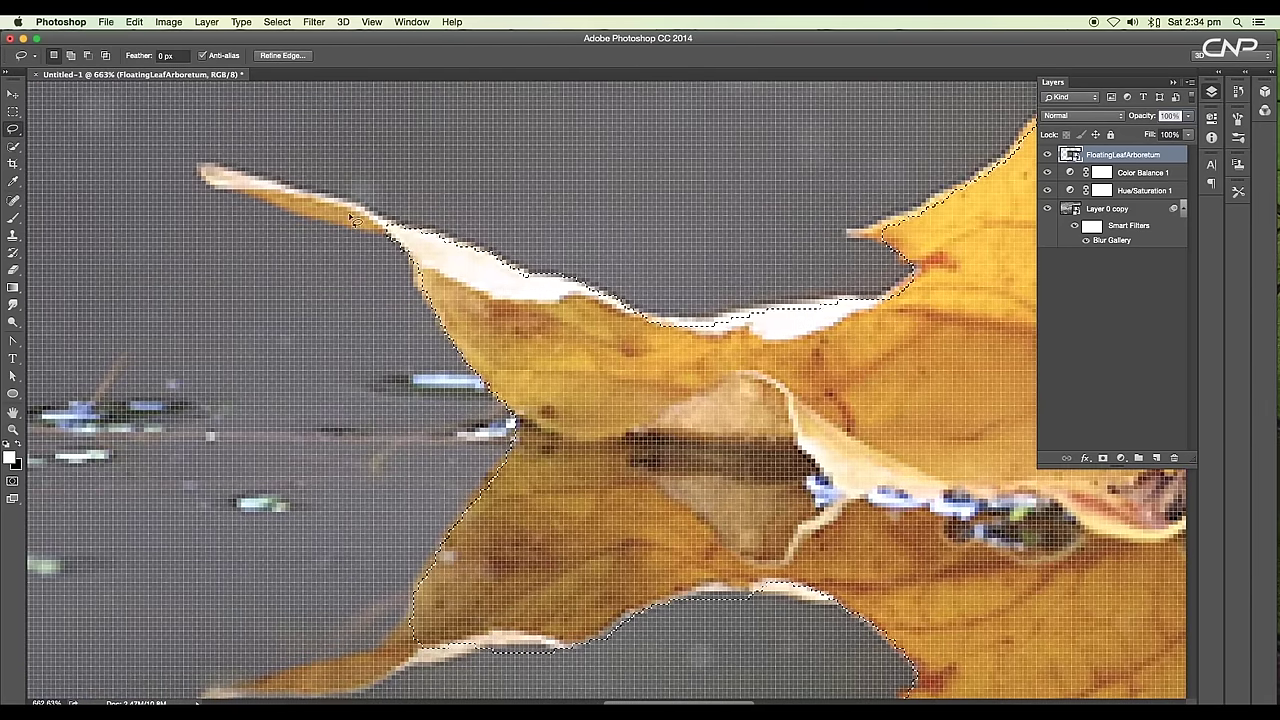
pyautogui.moveTo(439, 232)
pyautogui.mouseDown()
pyautogui.moveTo(209, 160)
pyautogui.moveTo(197, 174)
pyautogui.moveTo(316, 227)
pyautogui.moveTo(426, 251)
pyautogui.moveTo(424, 229)
pyautogui.mouseUp()
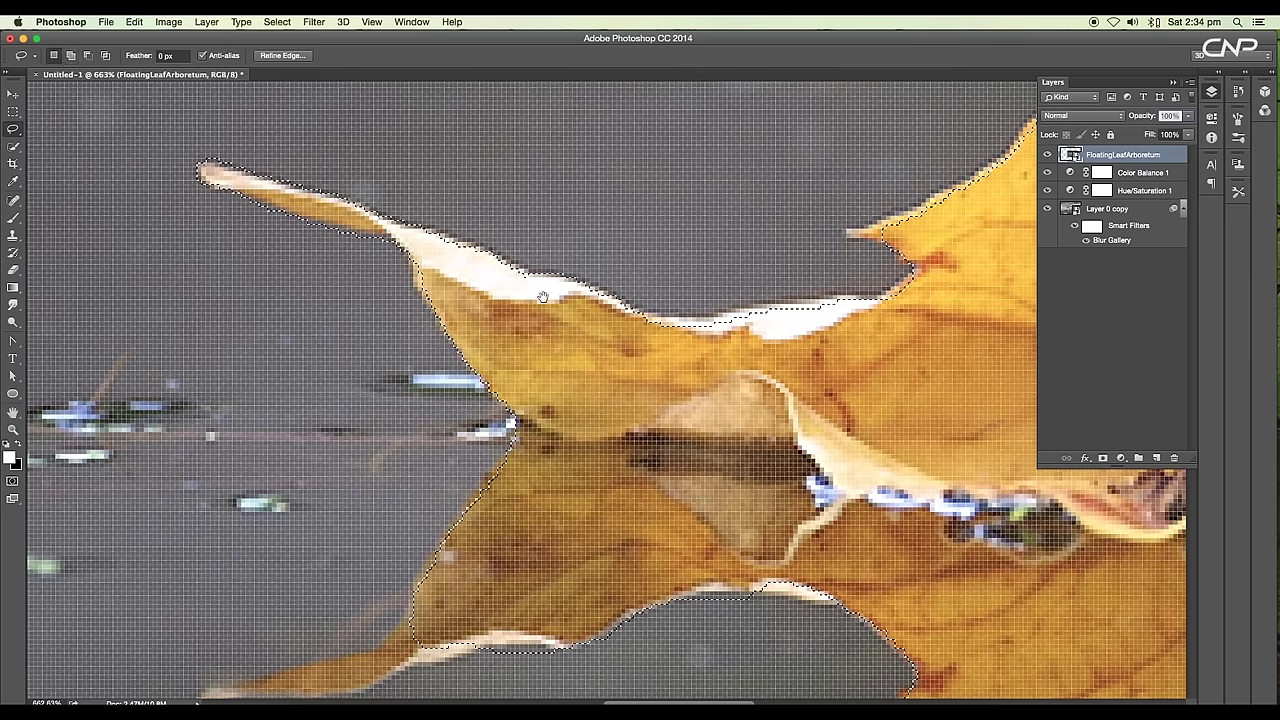
pyautogui.scroll(-5, 543, 294)
pyautogui.moveTo(330, 343)
pyautogui.mouseDown()
pyautogui.moveTo(156, 393)
pyautogui.moveTo(270, 396)
pyautogui.moveTo(473, 344)
pyautogui.moveTo(467, 245)
pyautogui.moveTo(400, 254)
pyautogui.mouseUp()
# Refine the selection outline around the reflected leaf with the Lasso tool, adding its pointed corner and correcting its outer edge
pyautogui.moveTo(590, 286)
pyautogui.mouseDown()
pyautogui.moveTo(554, 294)
pyautogui.moveTo(177, 255)
pyautogui.mouseUp()
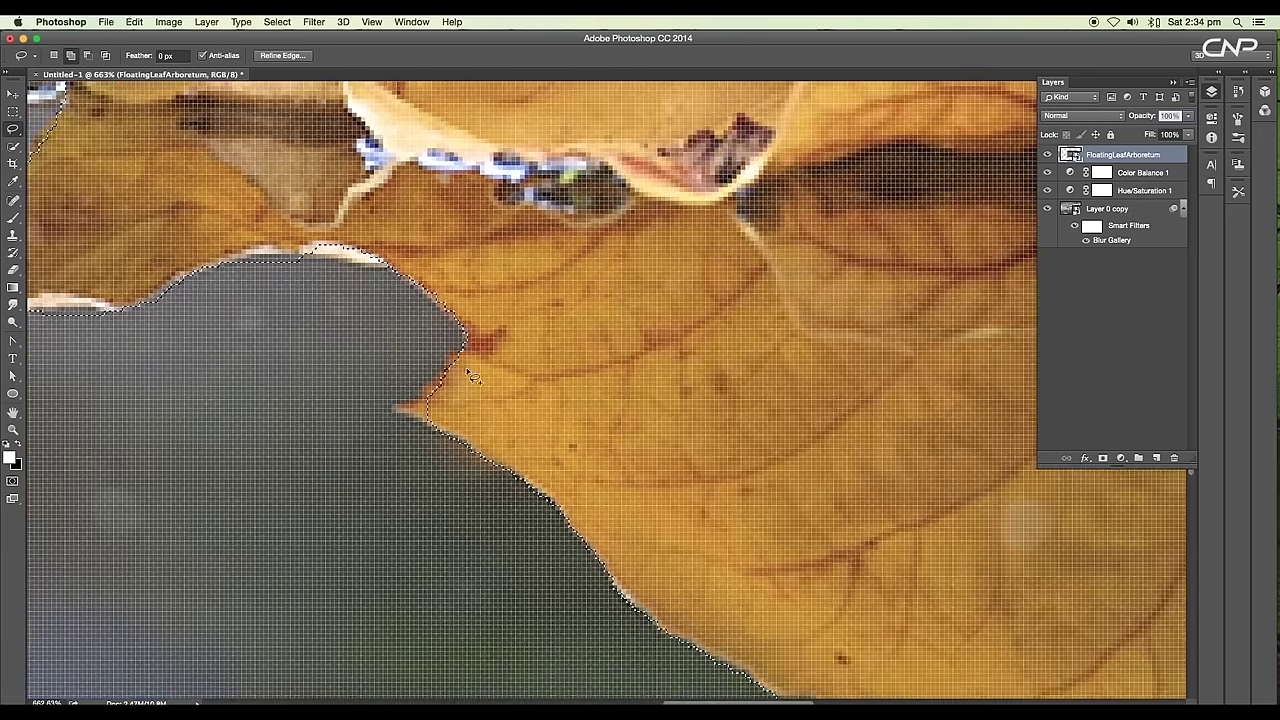
pyautogui.moveTo(458, 361)
pyautogui.mouseDown()
pyautogui.moveTo(398, 407)
pyautogui.moveTo(479, 419)
pyautogui.moveTo(459, 356)
pyautogui.mouseUp()
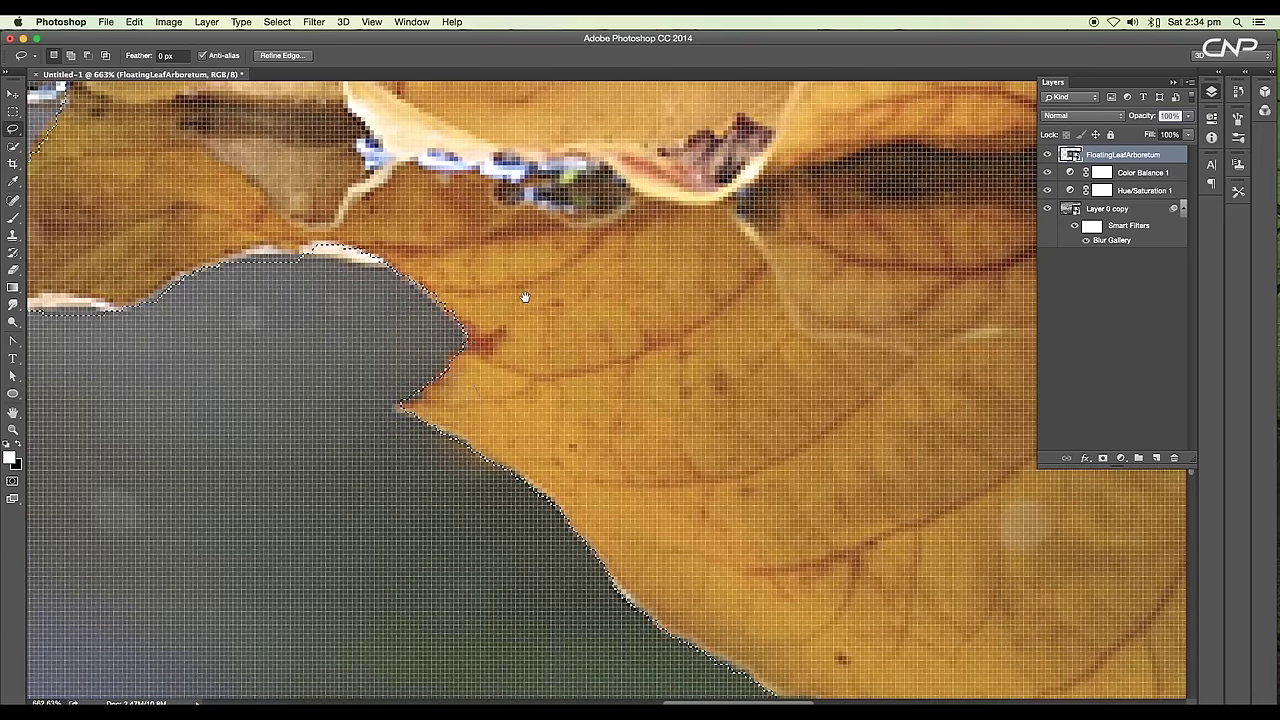
pyautogui.moveTo(422, 268); pyautogui.dragTo(503, 325)
pyautogui.moveTo(700, 120)
pyautogui.mouseDown()
pyautogui.moveTo(587, 226)
pyautogui.moveTo(408, 314)
pyautogui.moveTo(473, 327)
pyautogui.moveTo(825, 317)
pyautogui.moveTo(806, 151)
pyautogui.moveTo(705, 122)
pyautogui.mouseUp()
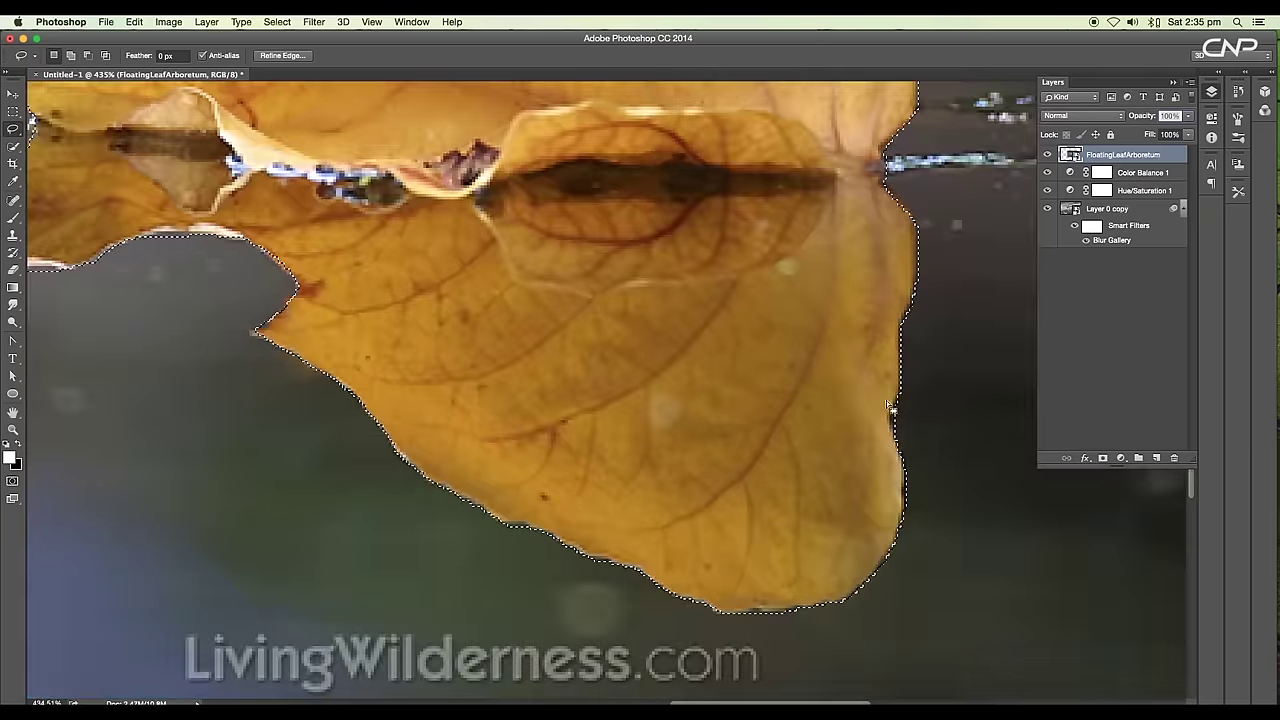
pyautogui.moveTo(900, 414)
pyautogui.mouseDown()
pyautogui.moveTo(900, 434)
pyautogui.moveTo(903, 400)
pyautogui.mouseUp()
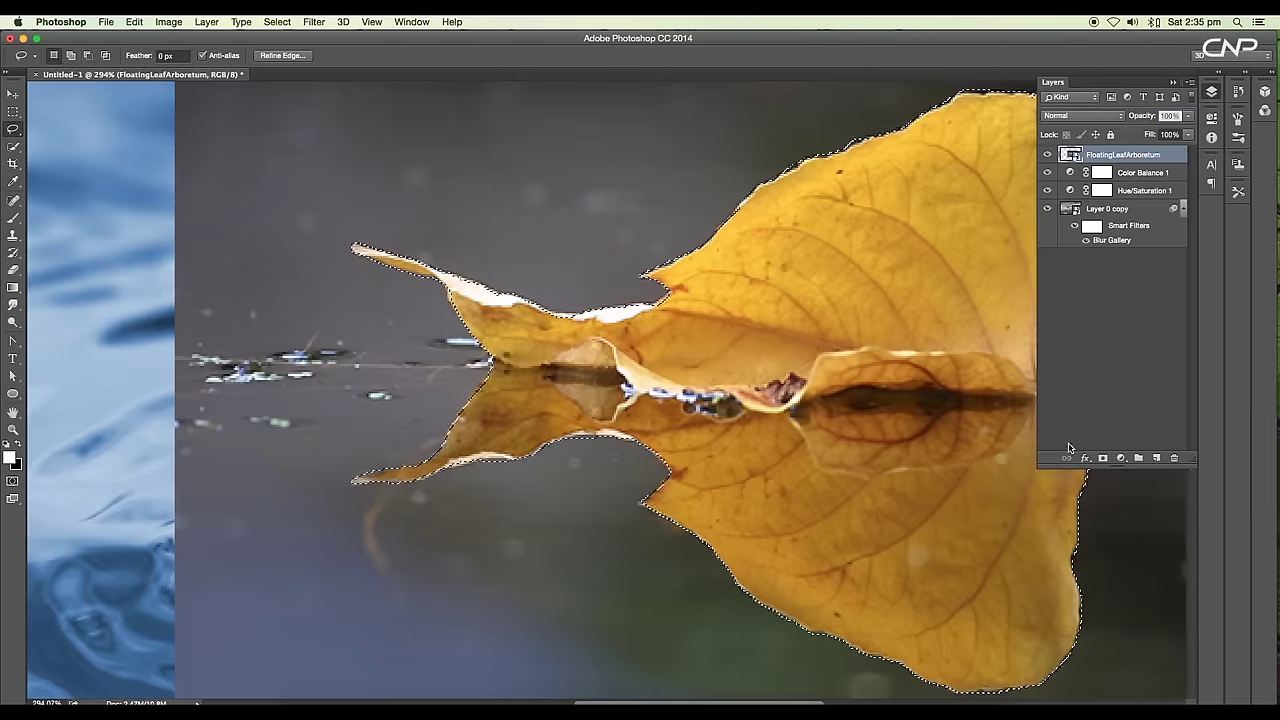
# Mask the FloatingLeafArboretum layer with the leaf selection to hide the photo's background
pyautogui.click(1102, 458)
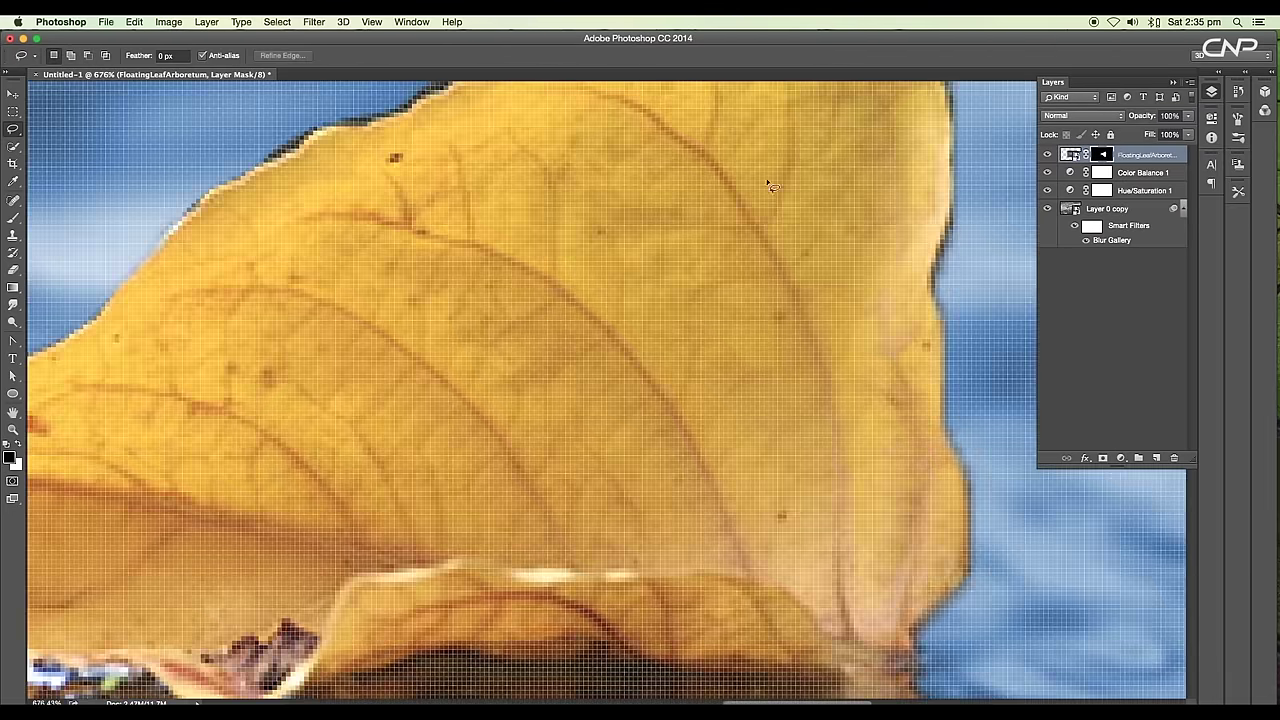
pyautogui.scroll(-3, 775, 190)
pyautogui.scroll(2, 750, 143)
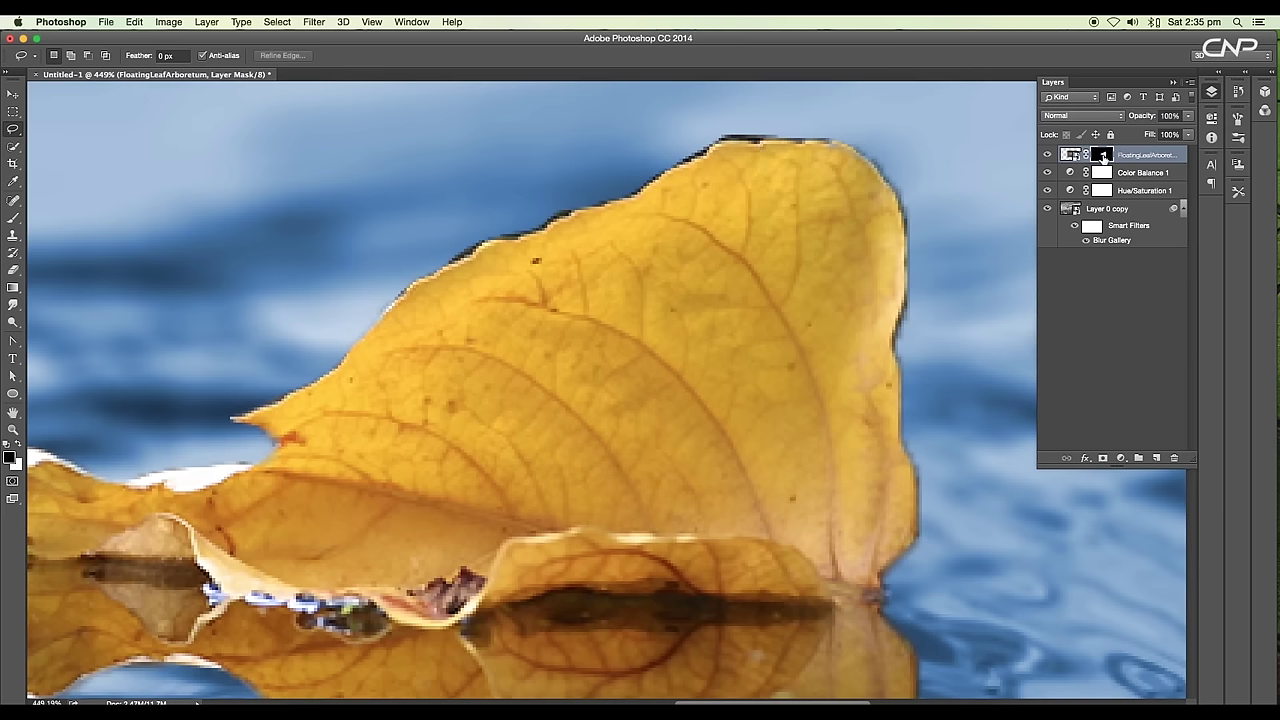
# Refine the leaf mask's edge with a 1.2 px feather and a -49% edge shift
pyautogui.doubleClick(1116, 156)
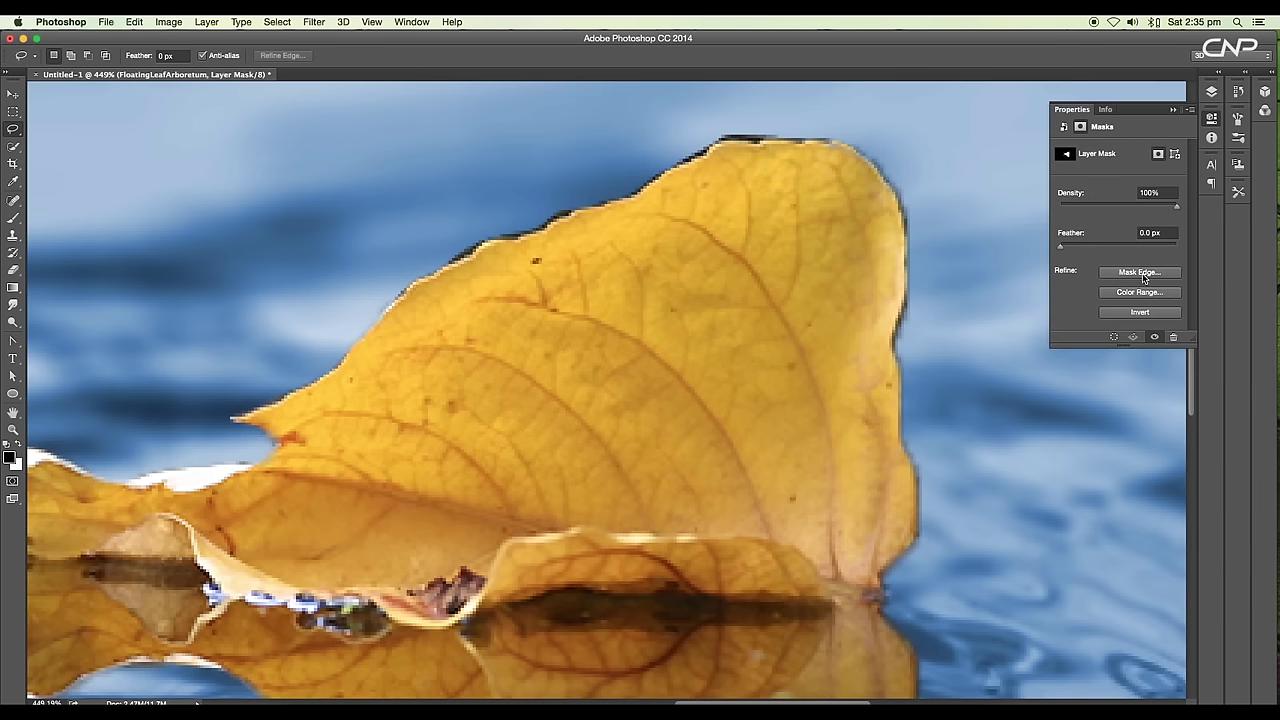
pyautogui.click(1144, 278)
pyautogui.moveTo(1003, 310)
pyautogui.mouseDown()
pyautogui.moveTo(1024, 351)
pyautogui.moveTo(999, 313)
pyautogui.mouseUp()
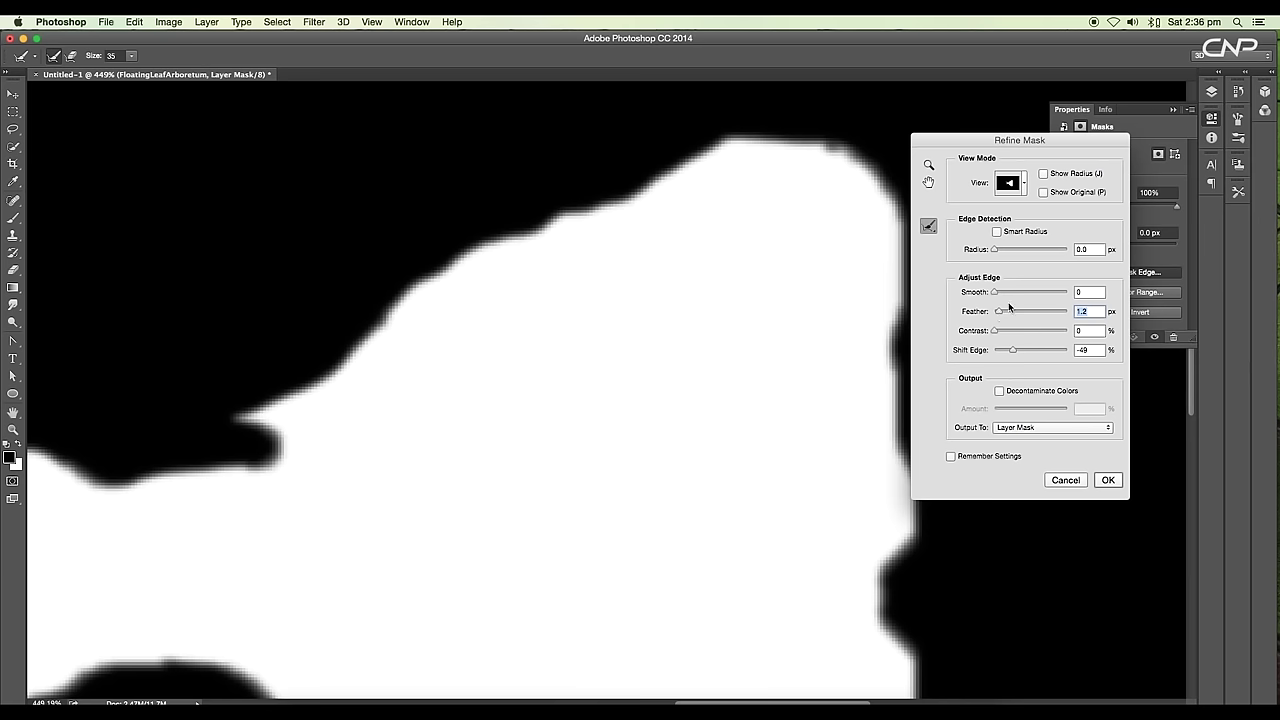
pyautogui.click(1106, 480)
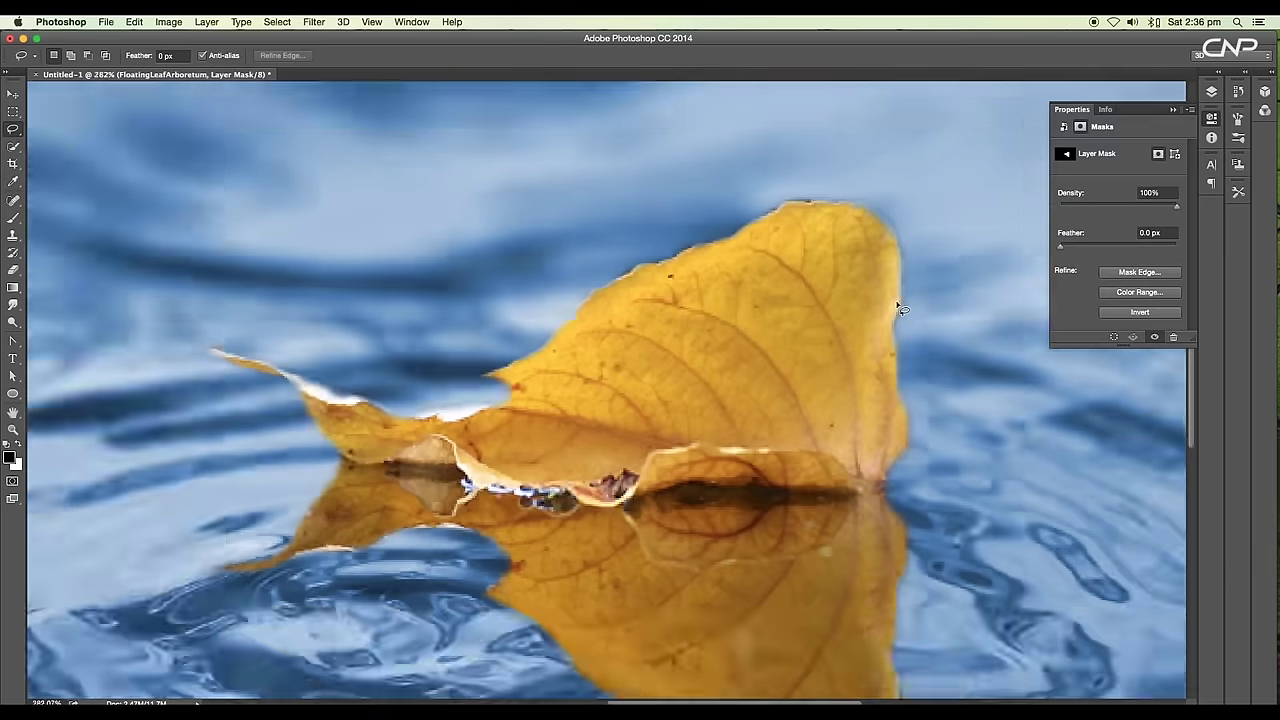
# Scale up the masked leaf and its reflection with Free Transform over the water ripples
pyautogui.press('super+0')
pyautogui.scroll(5, 718, 337)
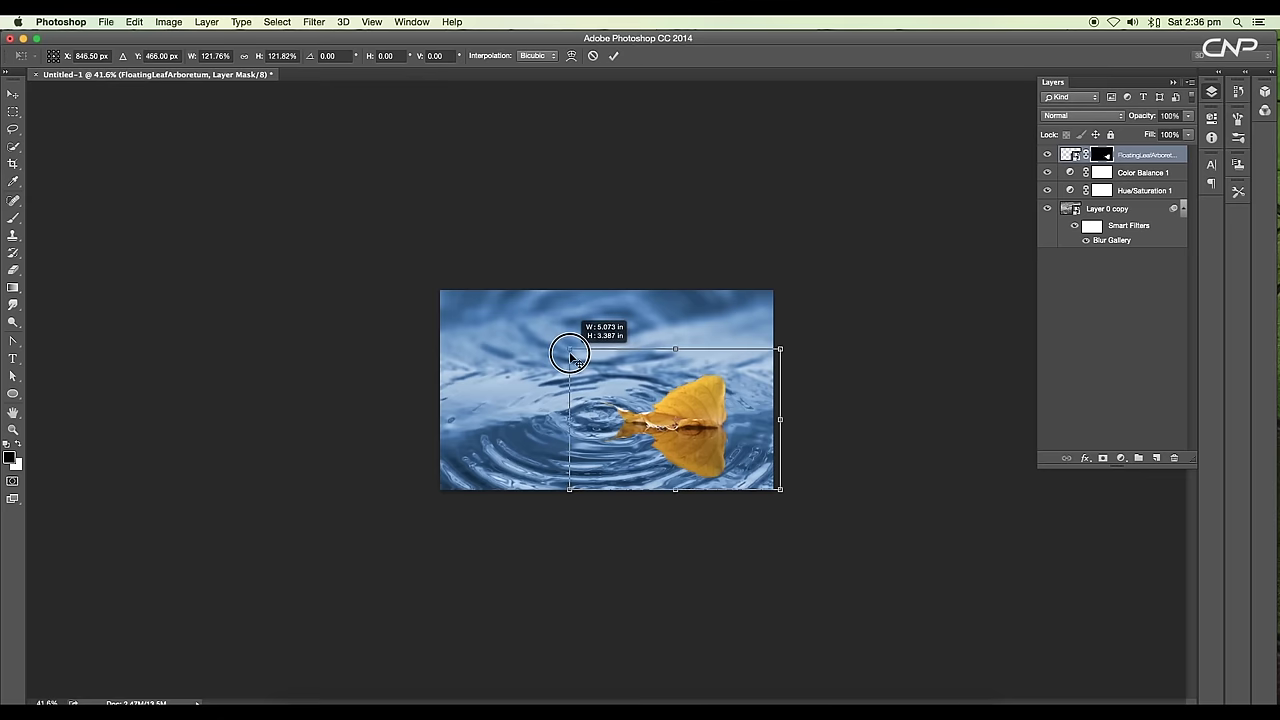
pyautogui.moveTo(566, 340); pyautogui.dragTo(557, 347)
pyautogui.press('Return')
pyautogui.press('super+0')
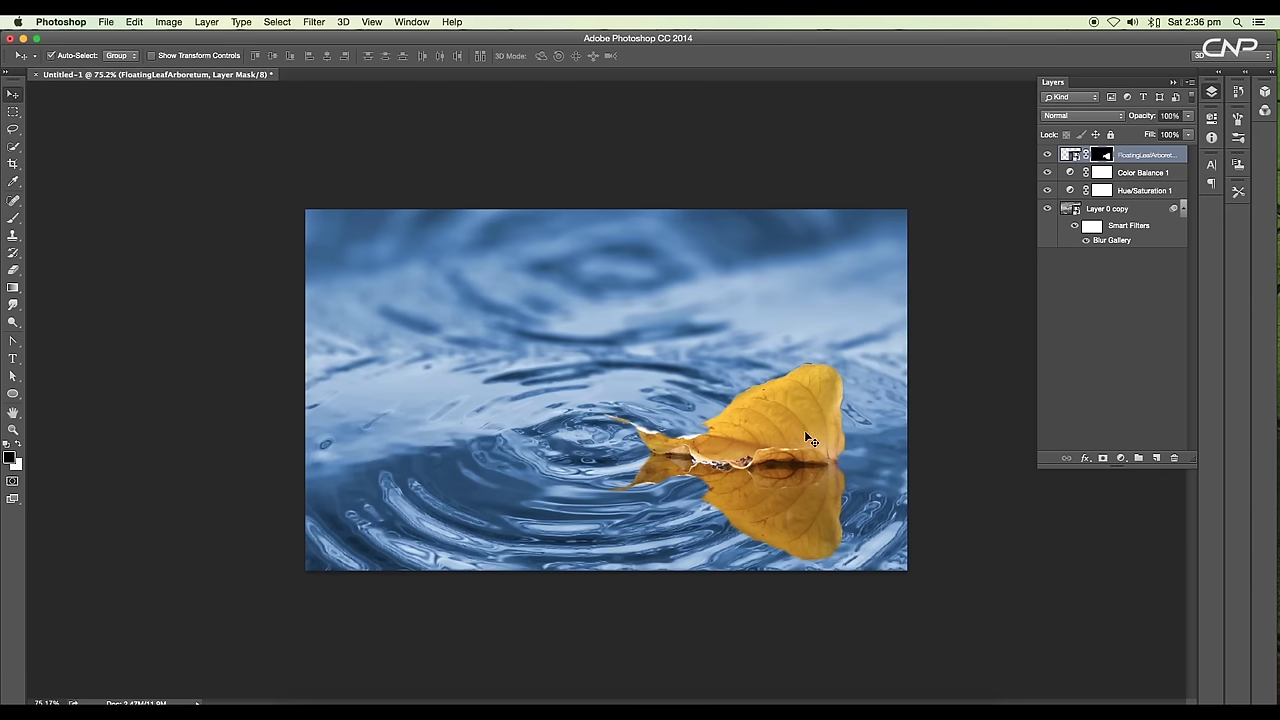
# Duplicate the leaf layer, hide the original, and paint the reflection out of the copy's mask with a 30 px black brush
pyautogui.moveTo(1120, 155); pyautogui.dragTo(1157, 457)
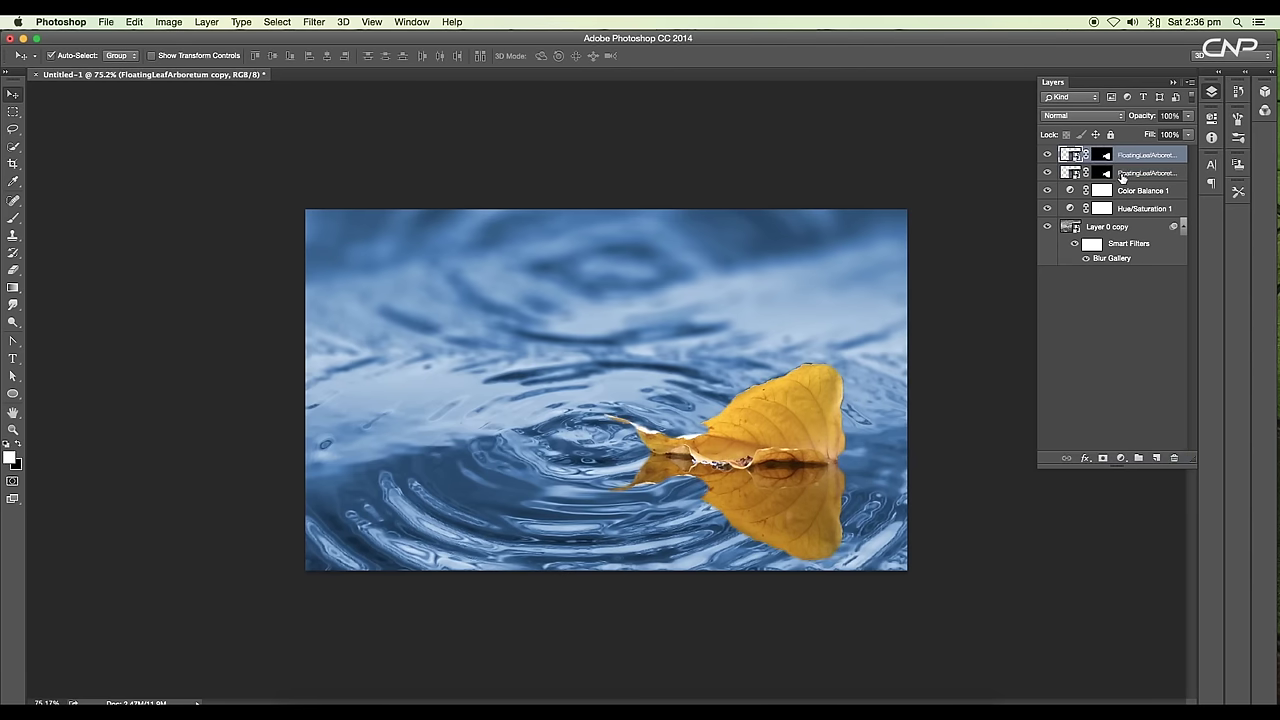
pyautogui.click(1102, 156)
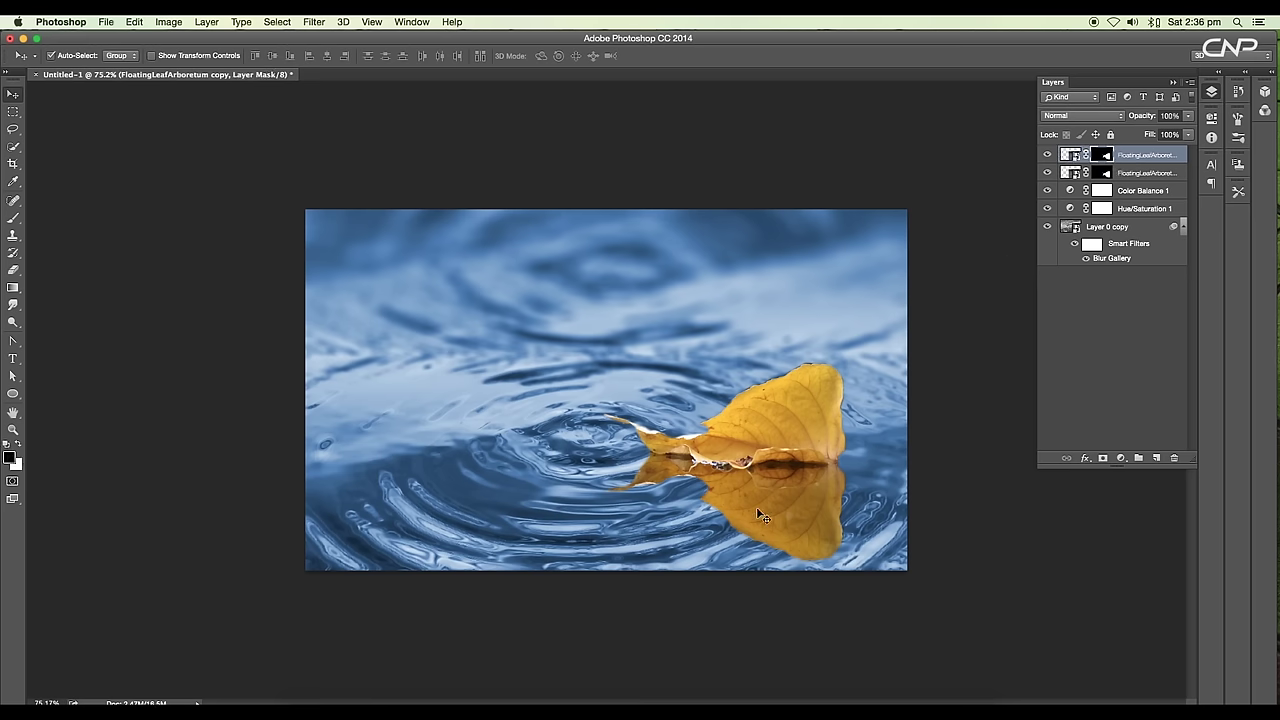
pyautogui.press('b')
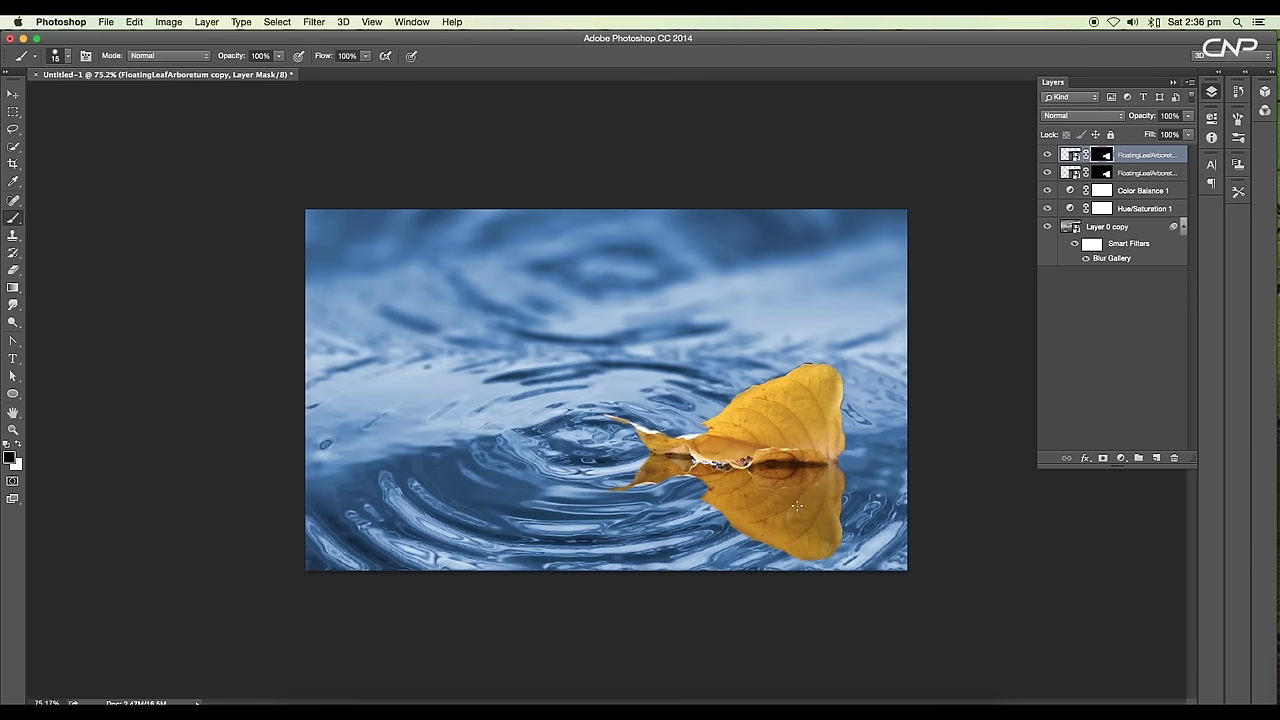
pyautogui.press(']')
pyautogui.rightClick(799, 505)
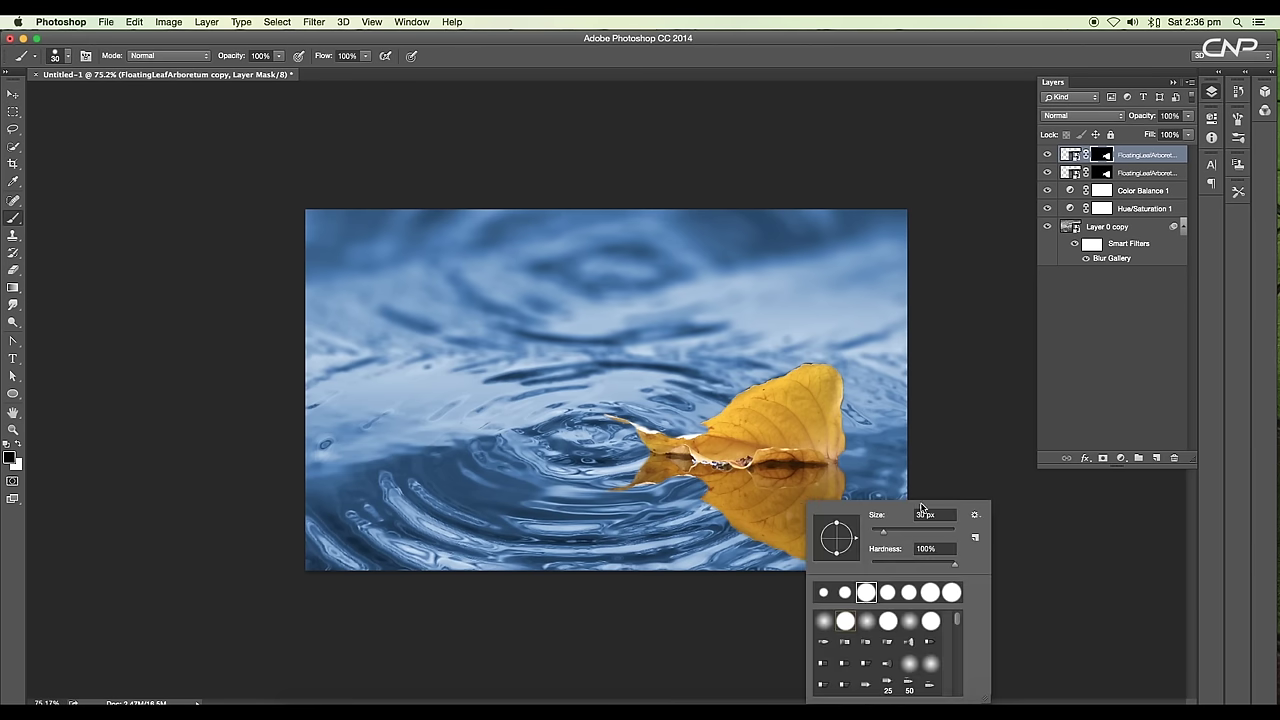
pyautogui.click(978, 434)
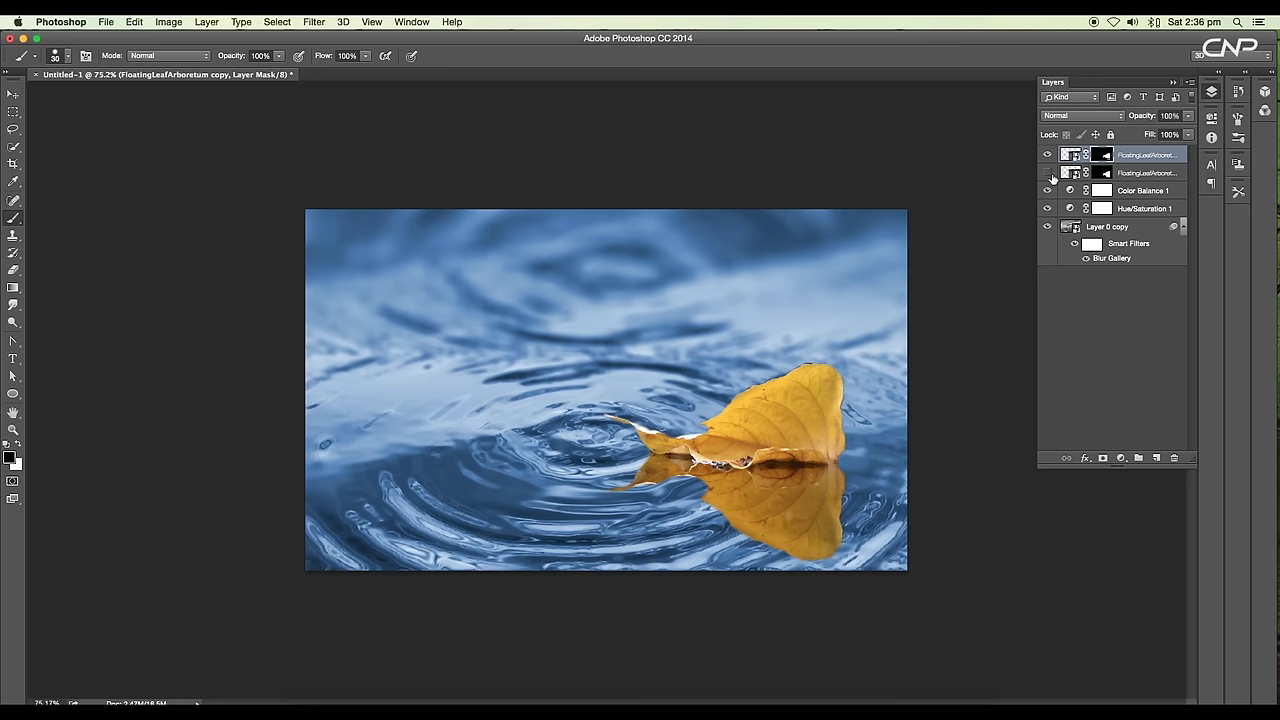
pyautogui.click(1049, 175)
pyautogui.moveTo(846, 514)
pyautogui.mouseDown()
pyautogui.moveTo(690, 504)
pyautogui.moveTo(877, 480)
pyautogui.mouseUp()
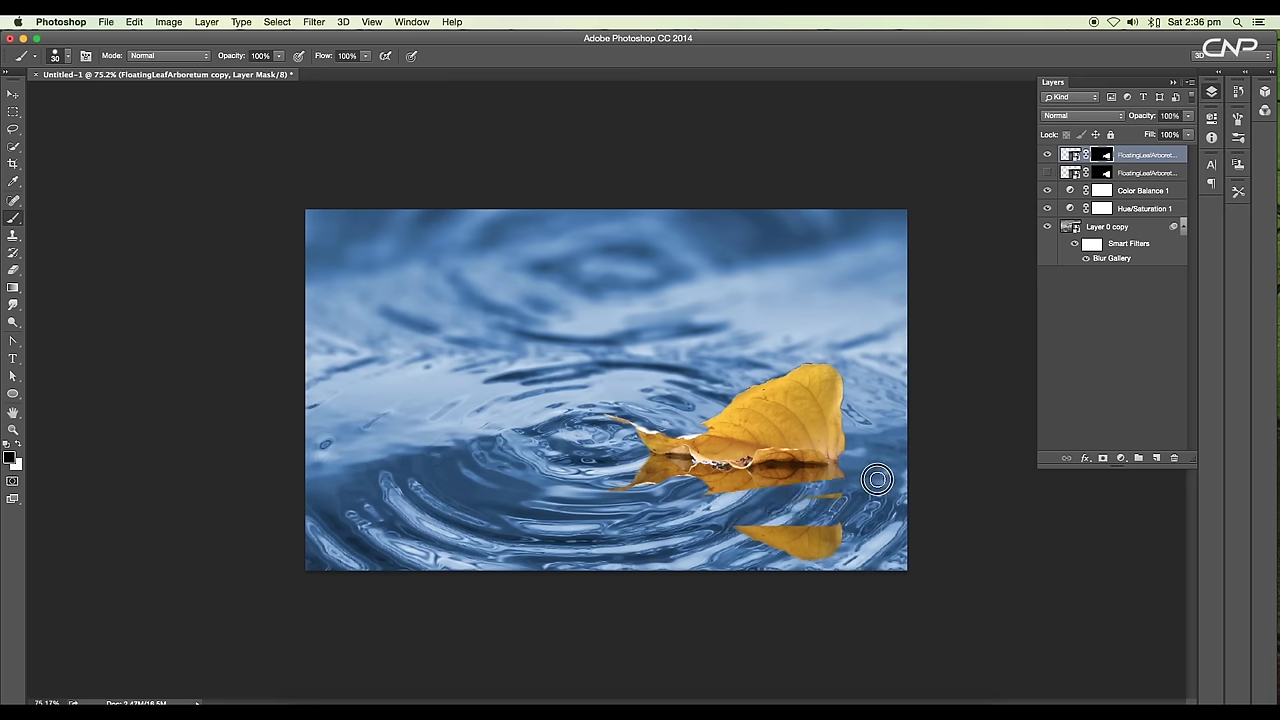
pyautogui.scroll(3, 753, 444)
pyautogui.moveTo(680, 496)
pyautogui.mouseDown()
pyautogui.moveTo(601, 476)
pyautogui.moveTo(596, 602)
pyautogui.moveTo(762, 553)
pyautogui.moveTo(777, 506)
pyautogui.moveTo(971, 636)
pyautogui.mouseUp()
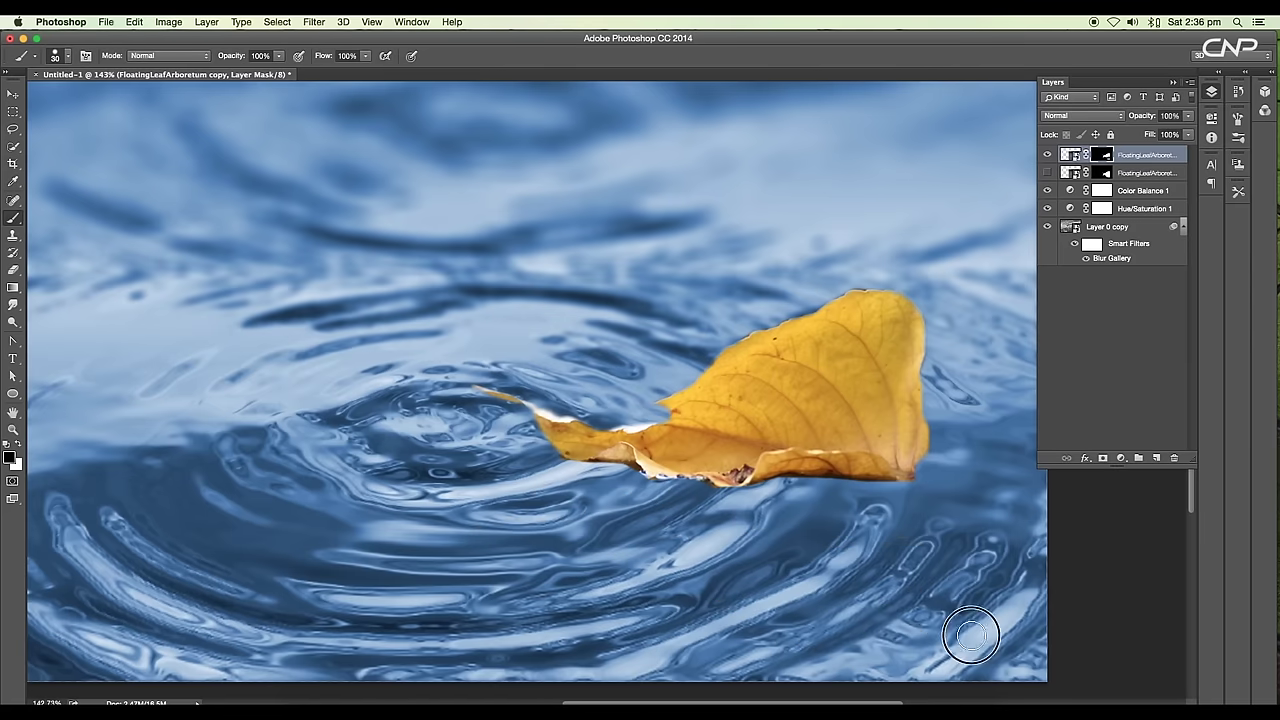
# Show the original leaf layer with the reflection again and reduce its opacity to 70%
pyautogui.click(1048, 174)
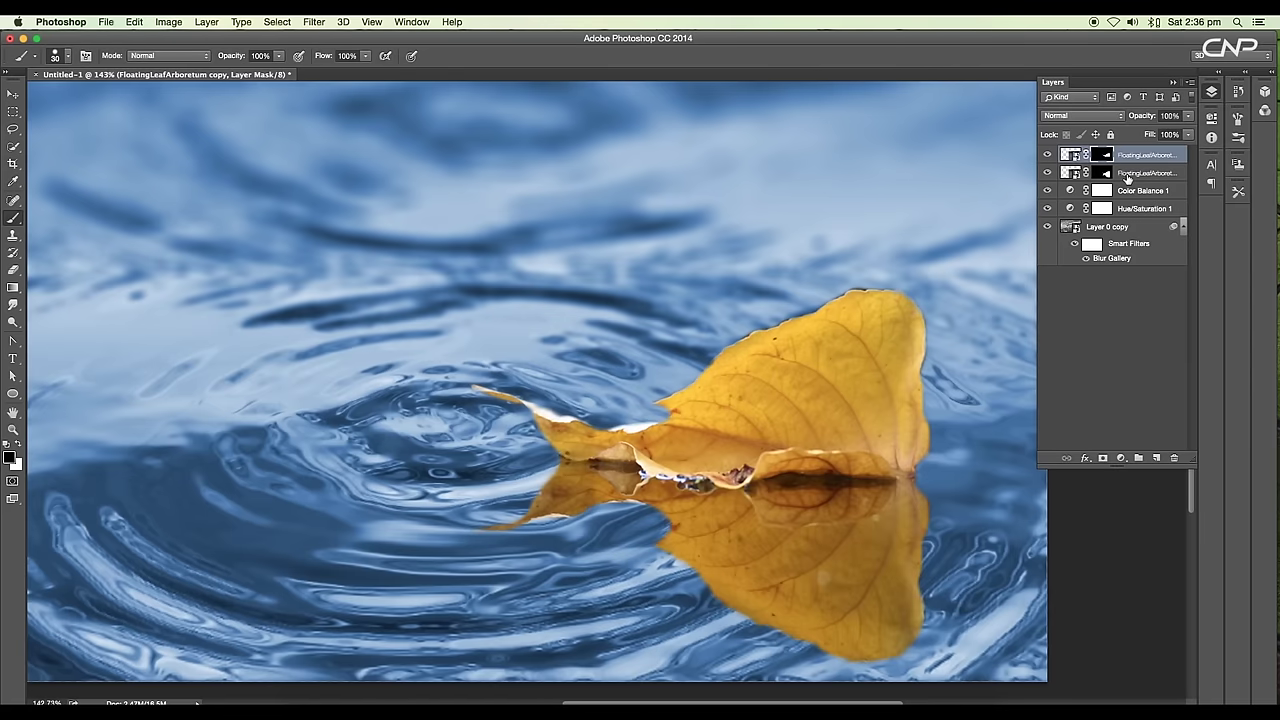
pyautogui.click(1070, 173)
pyautogui.click(1189, 116)
pyautogui.click(1172, 128)
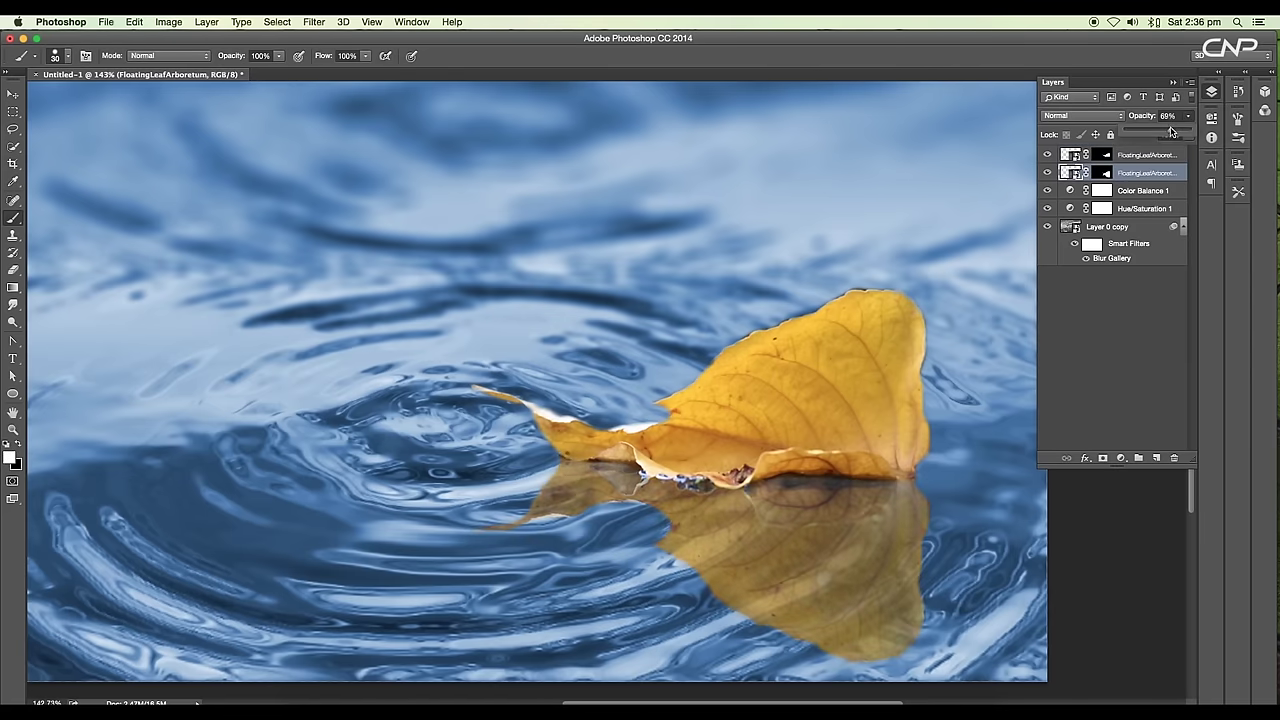
pyautogui.click(1171, 129)
pyautogui.press('super+0')
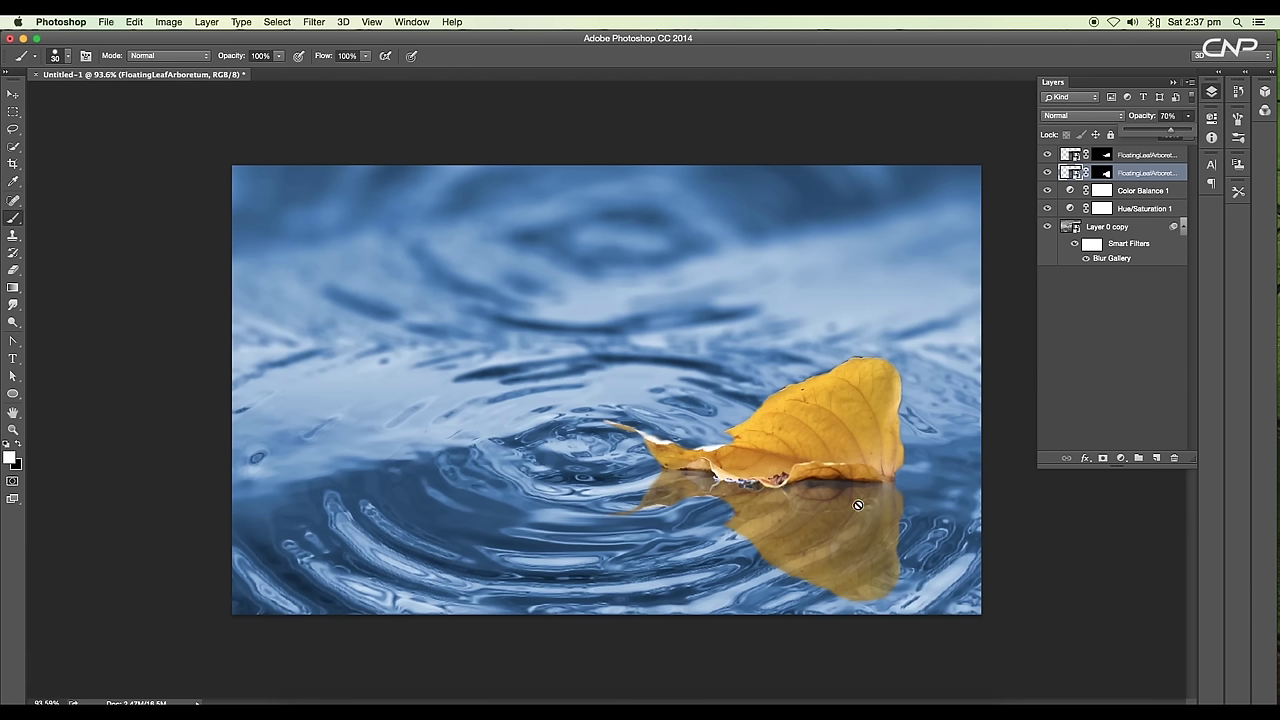
# Add a second mask to the reflection layer and fade the reflection's lower end on its layer mask with a Neutral Density gradient
pyautogui.click(13, 93)
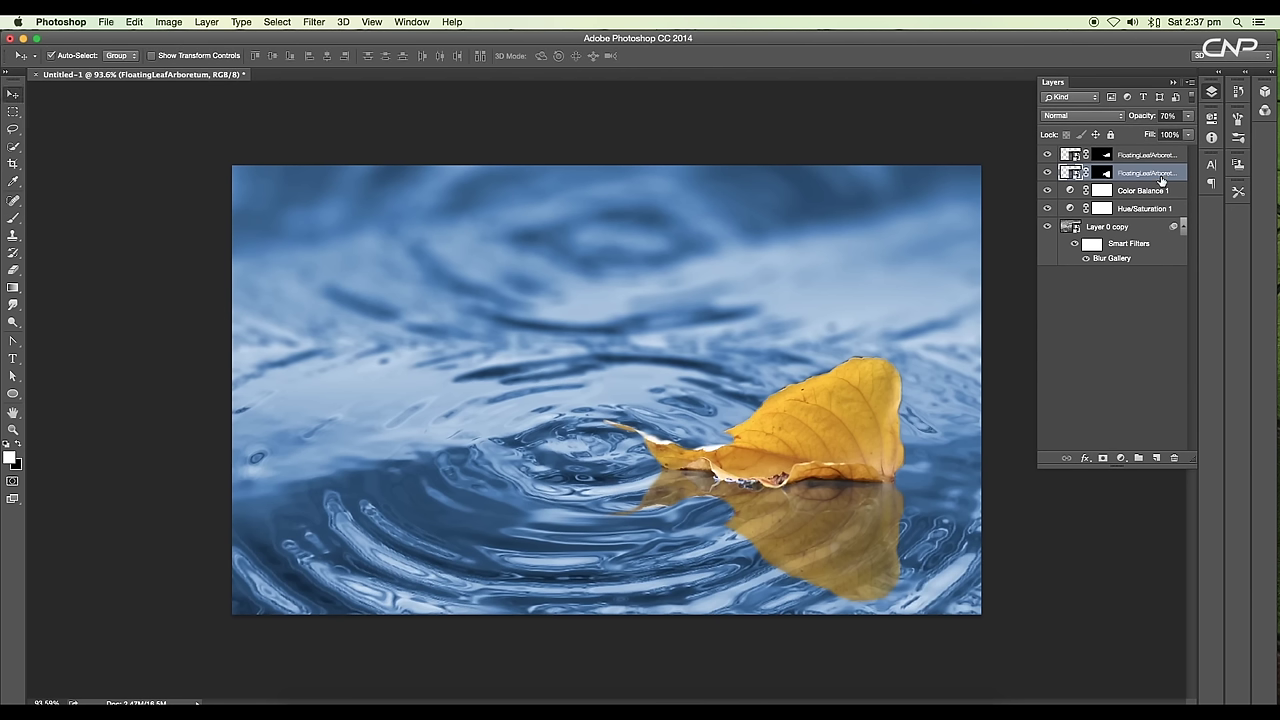
pyautogui.click(1104, 459)
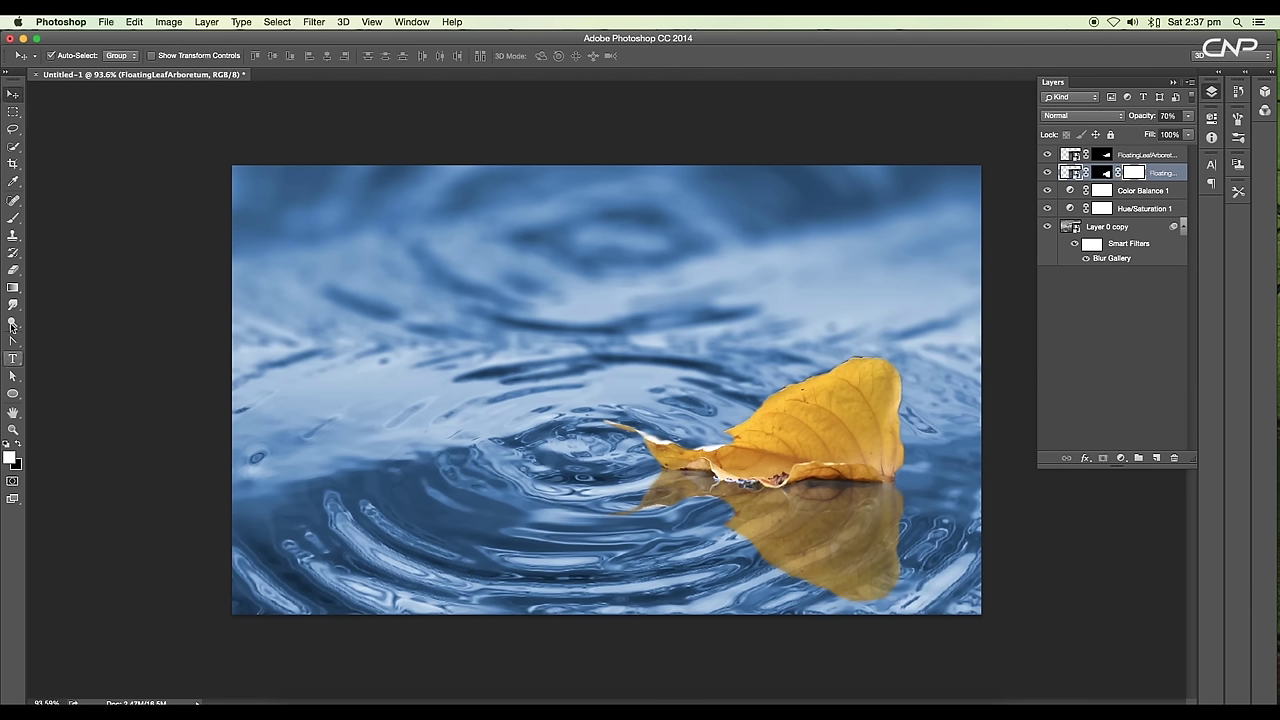
pyautogui.click(13, 287)
pyautogui.click(70, 56)
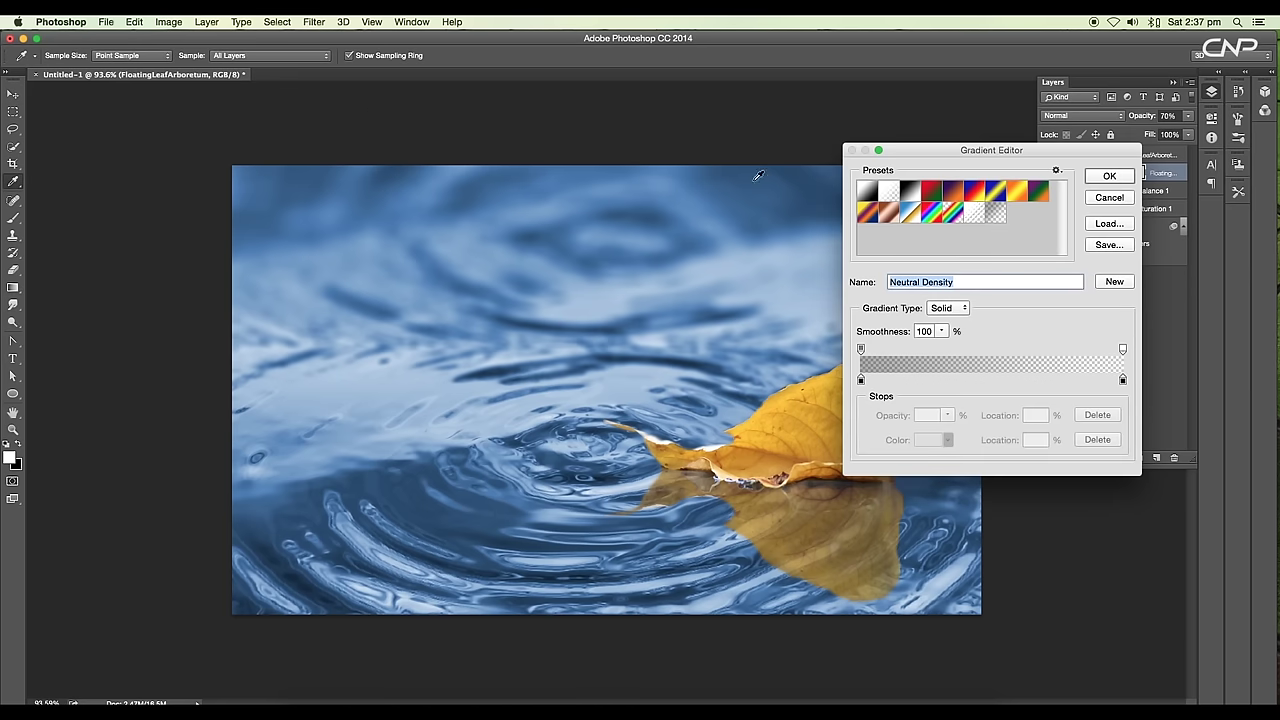
pyautogui.click(1108, 178)
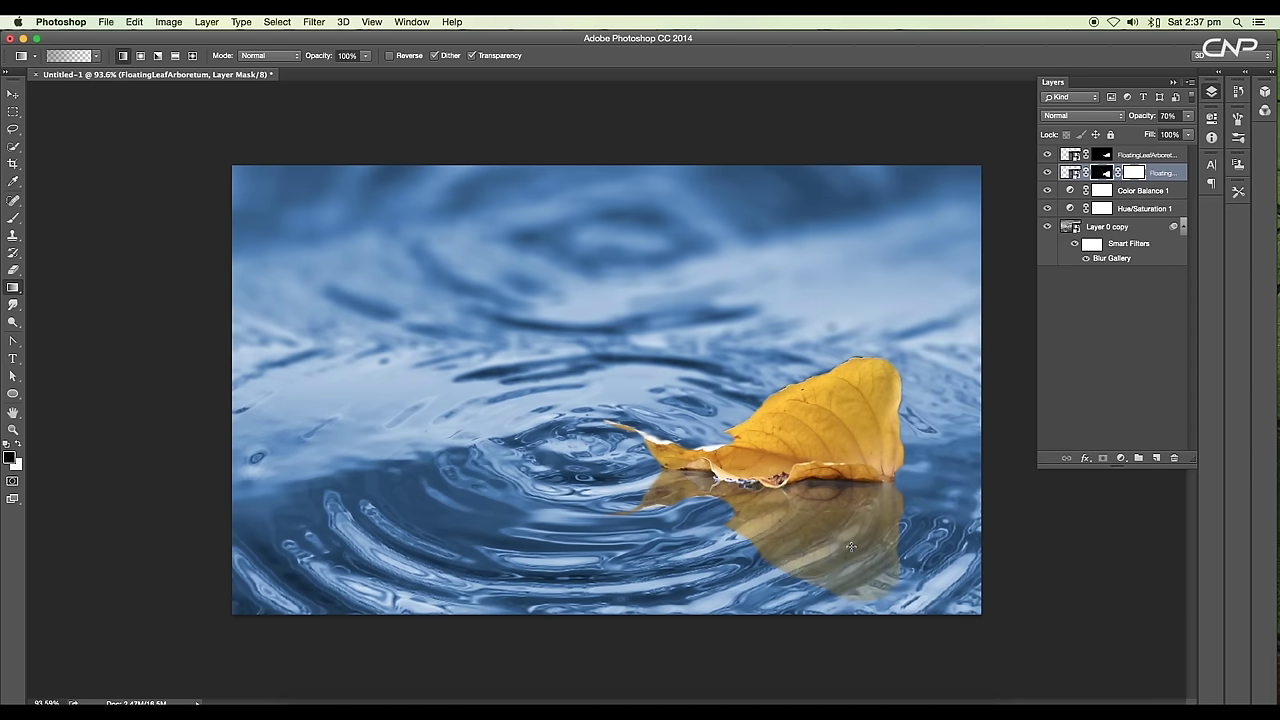
pyautogui.press('super+z')
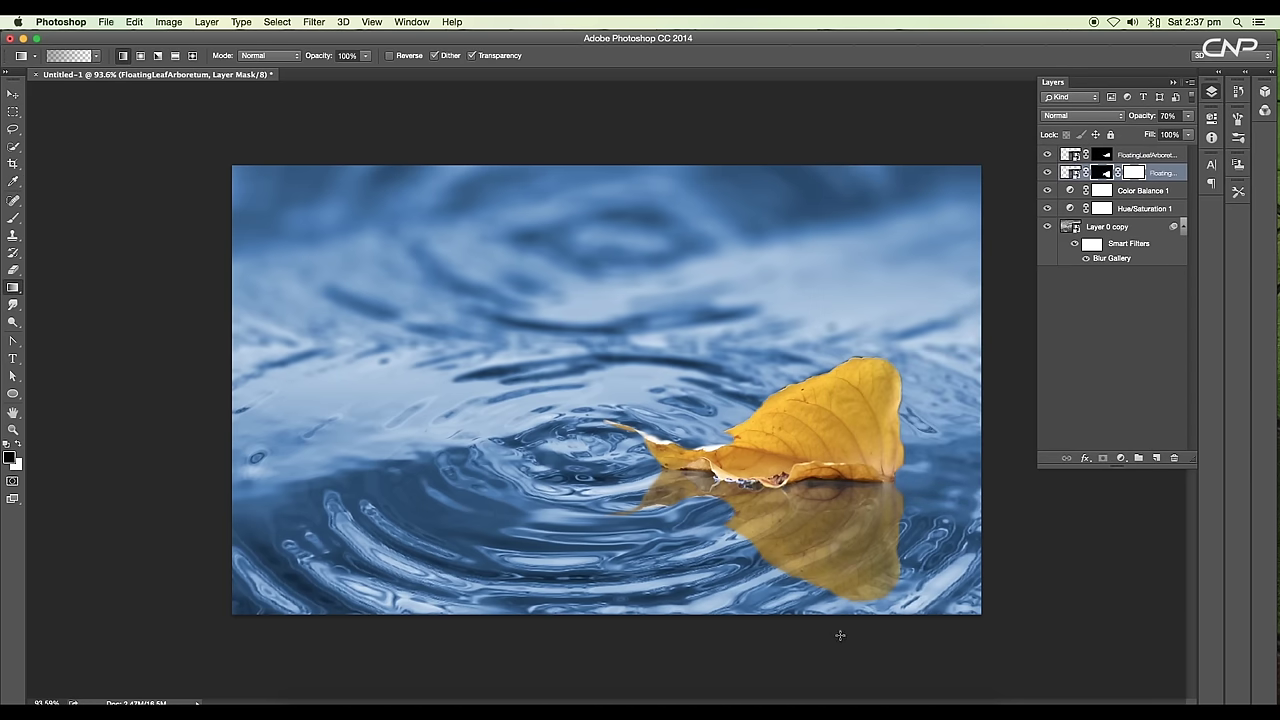
pyautogui.moveTo(840, 635); pyautogui.dragTo(845, 468)
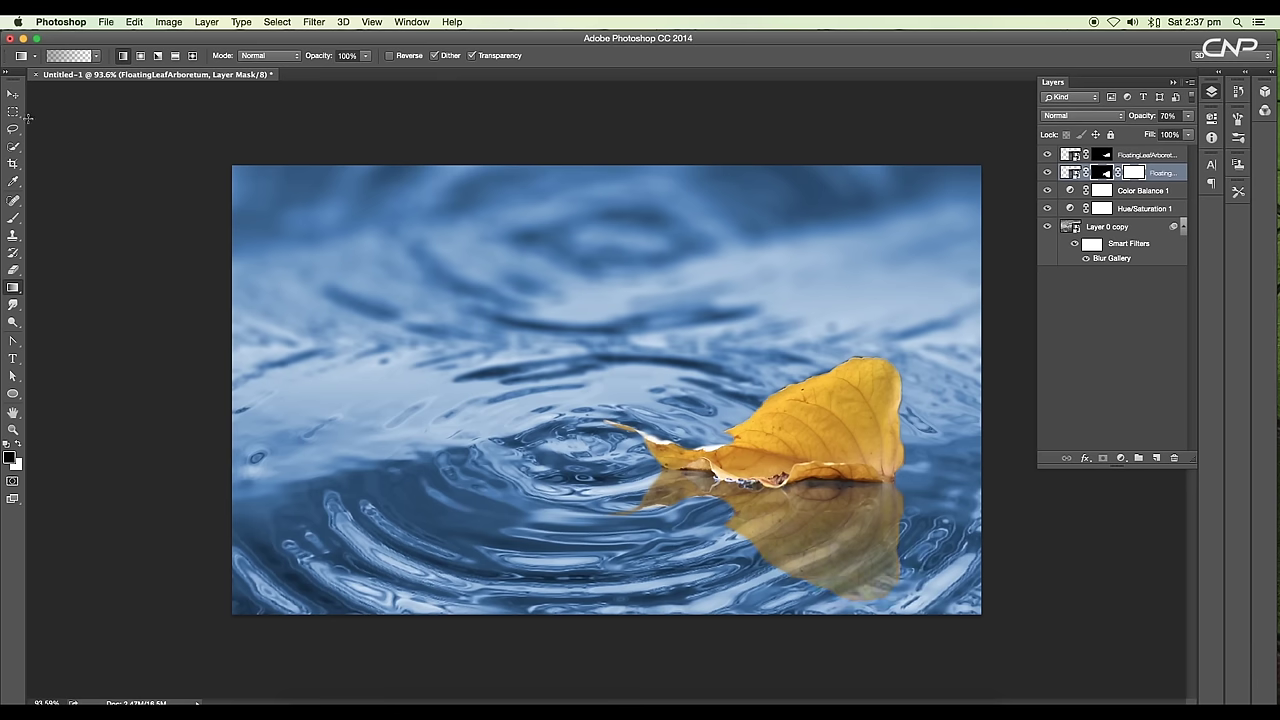
# Add a Hue/Saturation adjustment clipped to the reflection layer and shift its hue towards reddish orange
pyautogui.press('v')
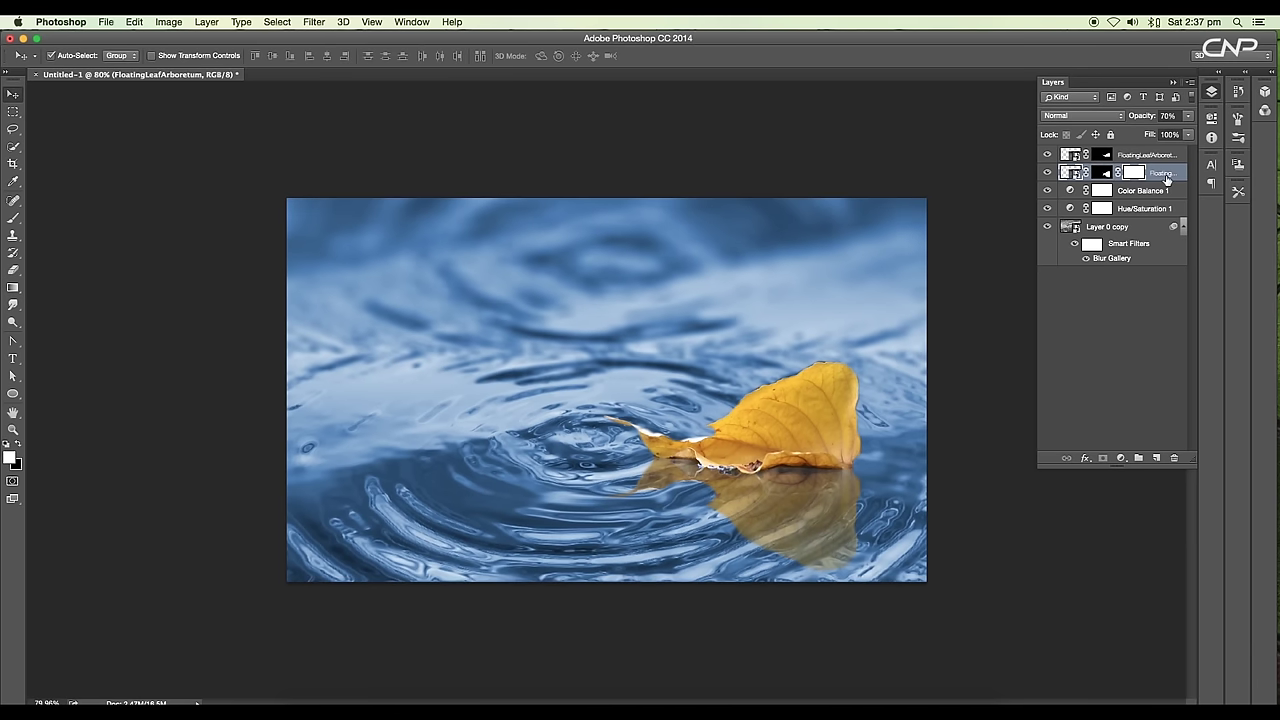
pyautogui.click(1119, 458)
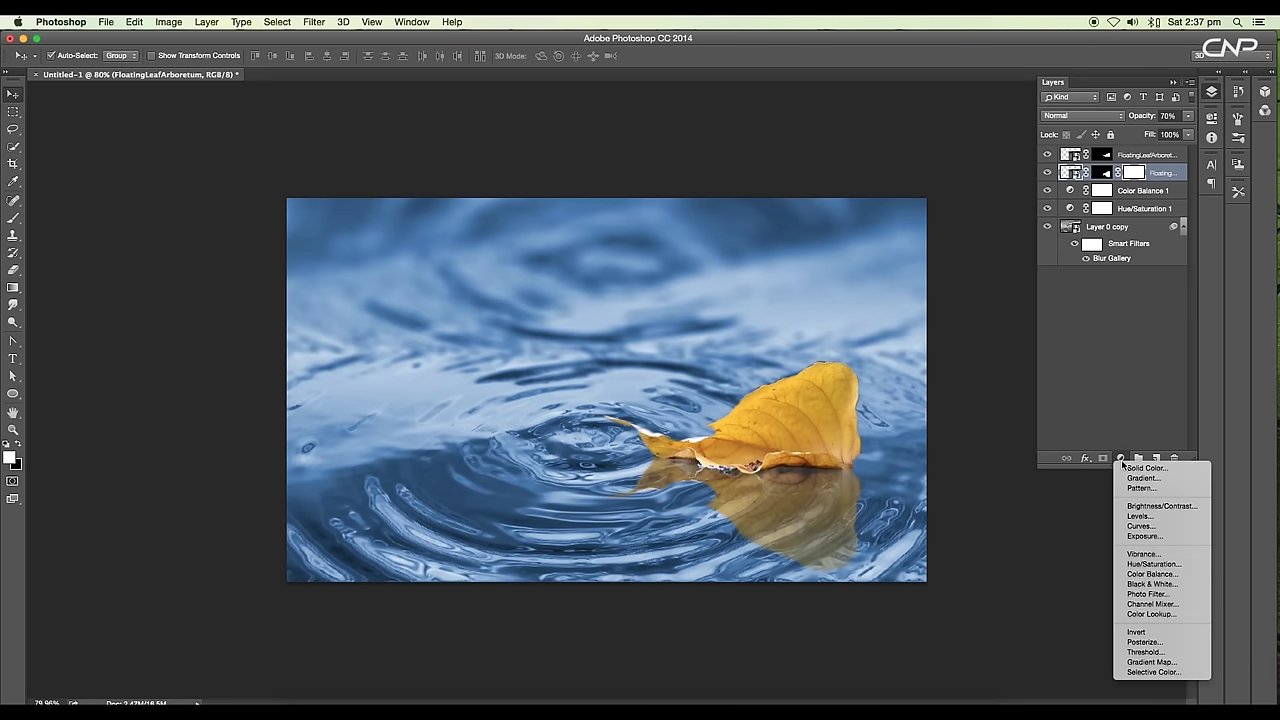
pyautogui.click(1156, 566)
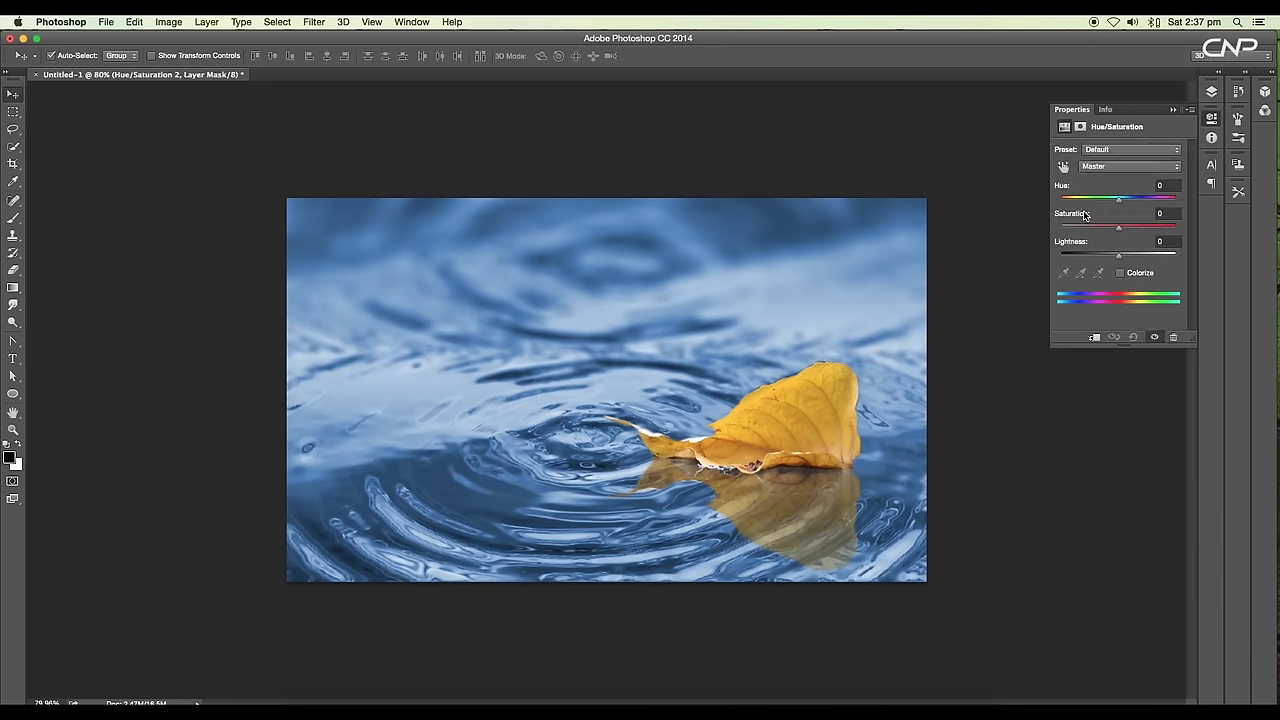
pyautogui.click(1092, 341)
pyautogui.moveTo(1120, 229); pyautogui.dragTo(1115, 200)
# Add a Hue/Saturation adjustment clipped to the upper leaf copy and shift the leaf's hue from yellow to orange
pyautogui.click(1211, 91)
pyautogui.click(1147, 154)
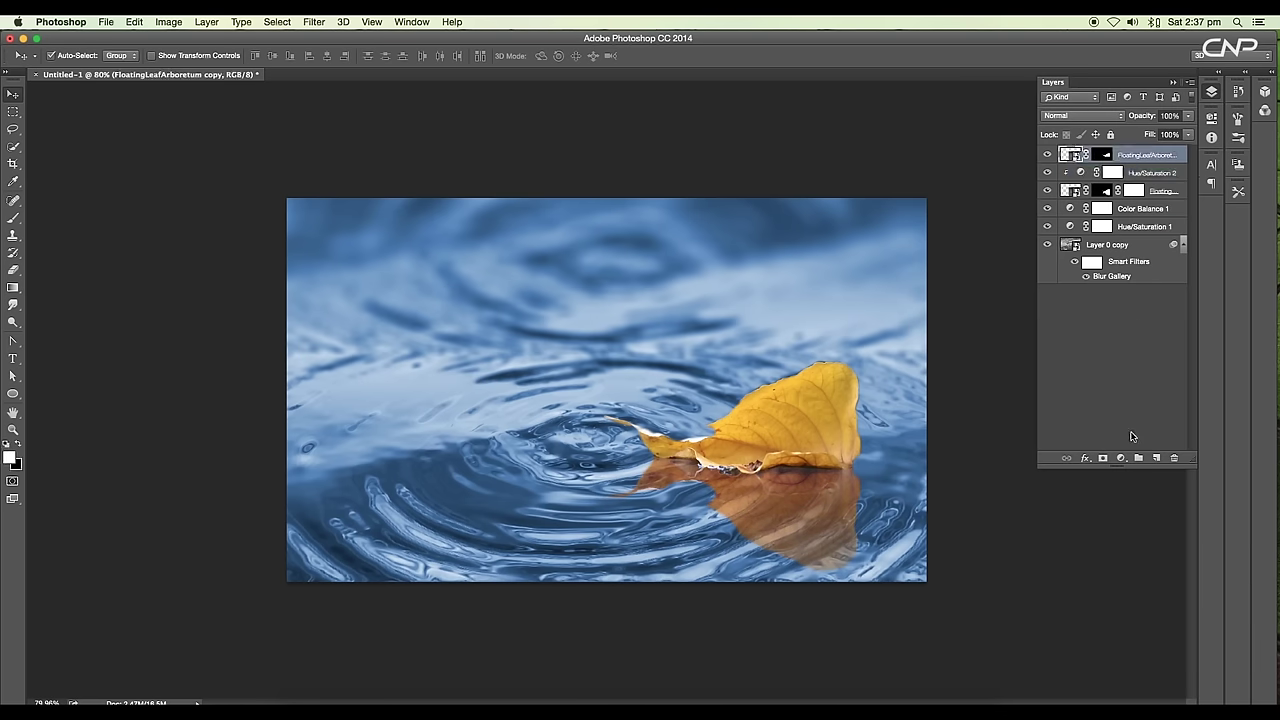
pyautogui.click(1127, 461)
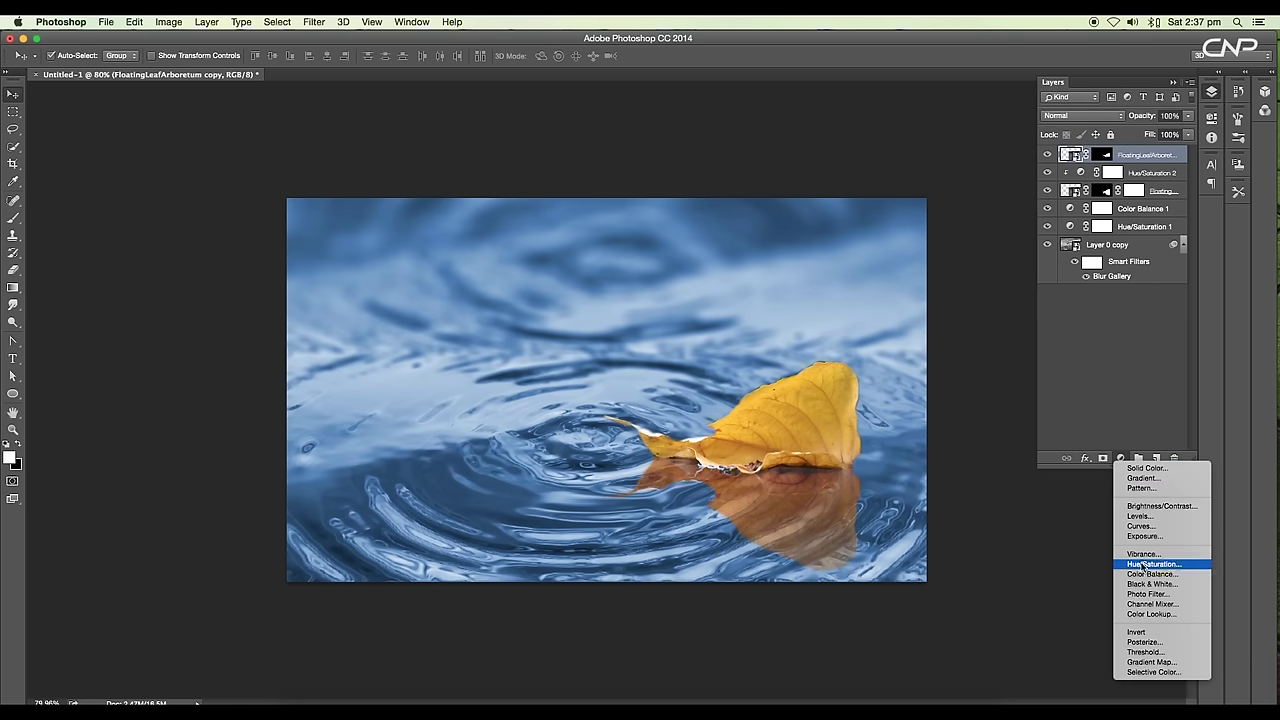
pyautogui.click(1133, 391)
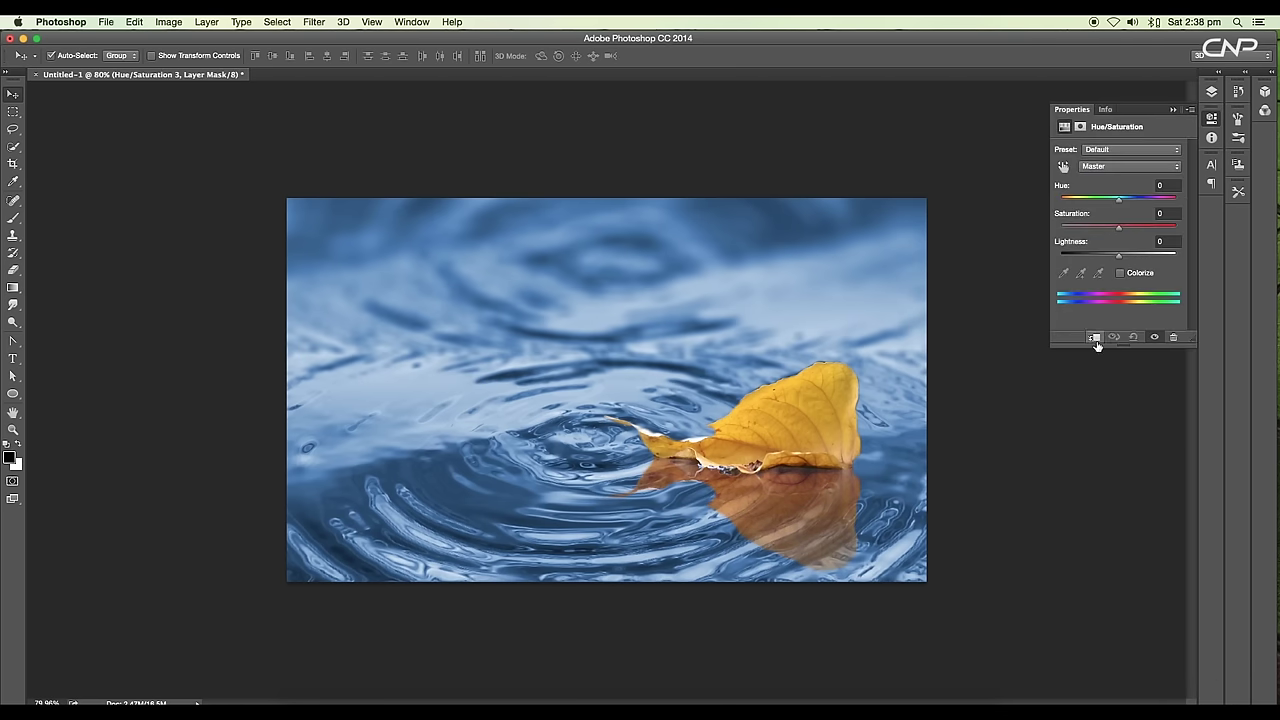
pyautogui.moveTo(1119, 199)
pyautogui.mouseDown()
pyautogui.moveTo(1117, 228)
pyautogui.moveTo(1113, 200)
pyautogui.mouseUp()
pyautogui.click(1172, 110)
pyautogui.press('super+0')
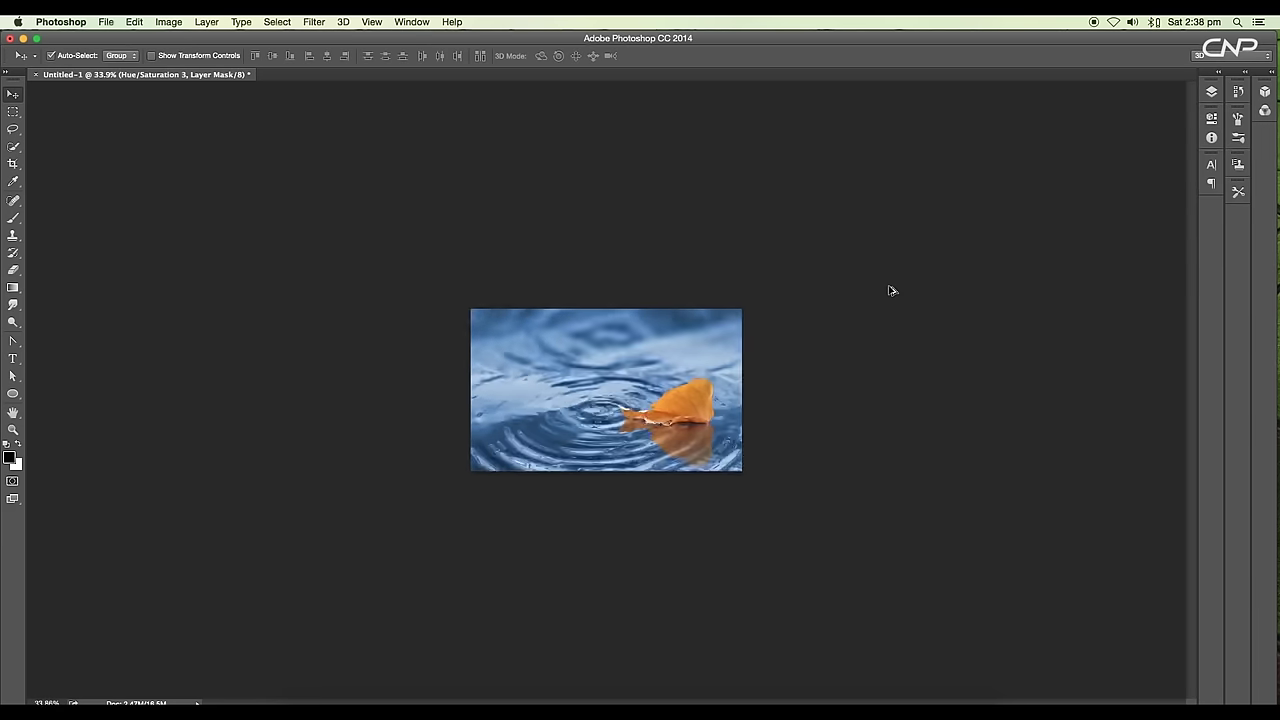
pyautogui.press('super+minus')
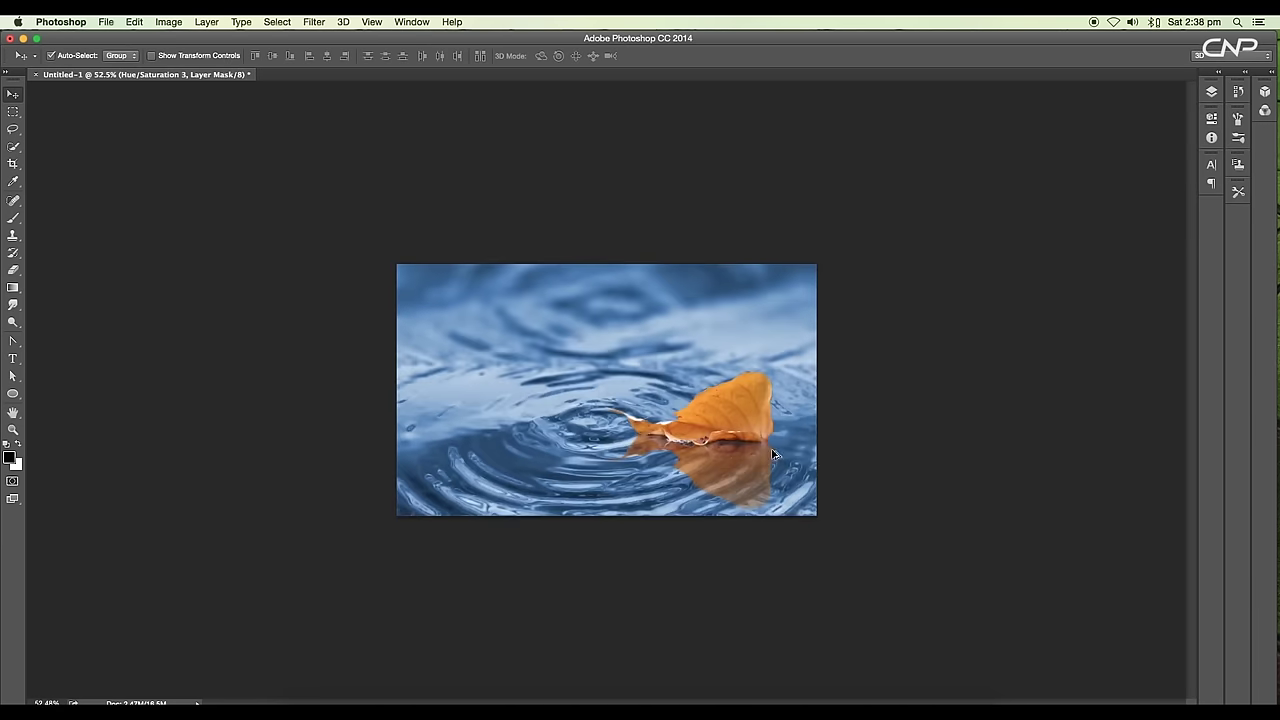
pyautogui.press('super+0')
# Add a new layer above the leaf adjustments and set the hard round 30 px brush's spacing to 146%
pyautogui.click(1211, 91)
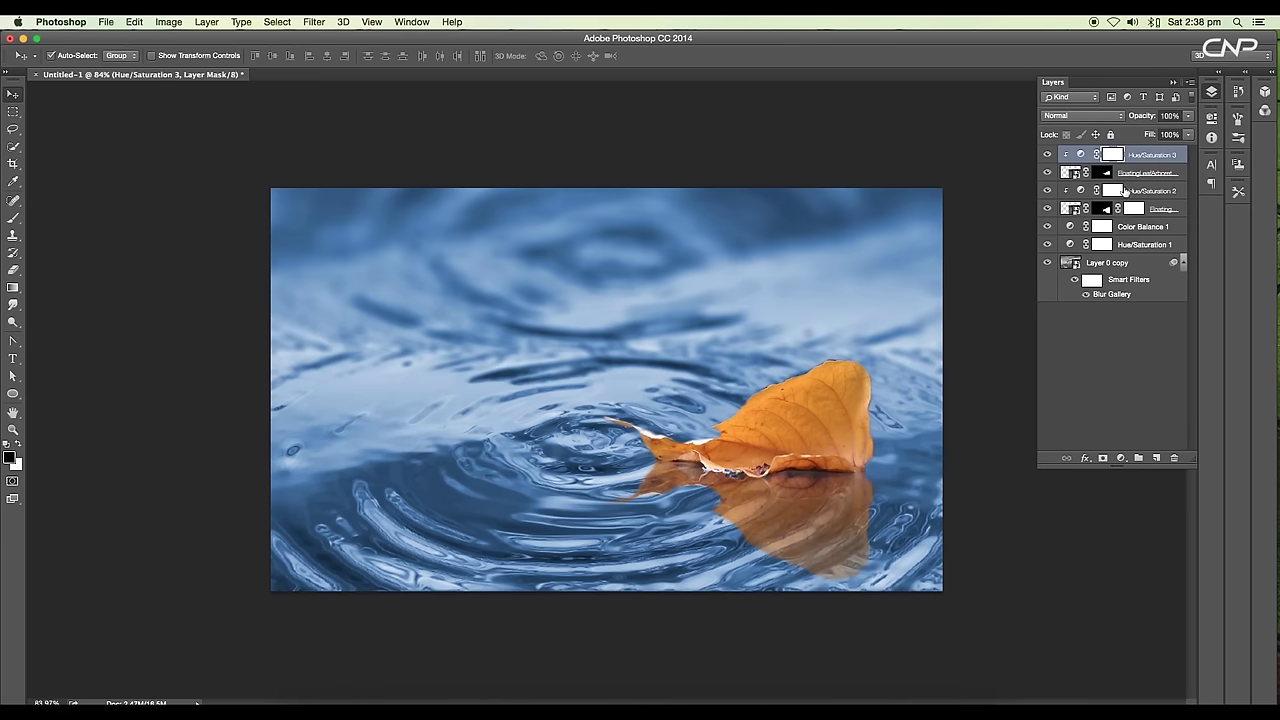
pyautogui.click(1156, 458)
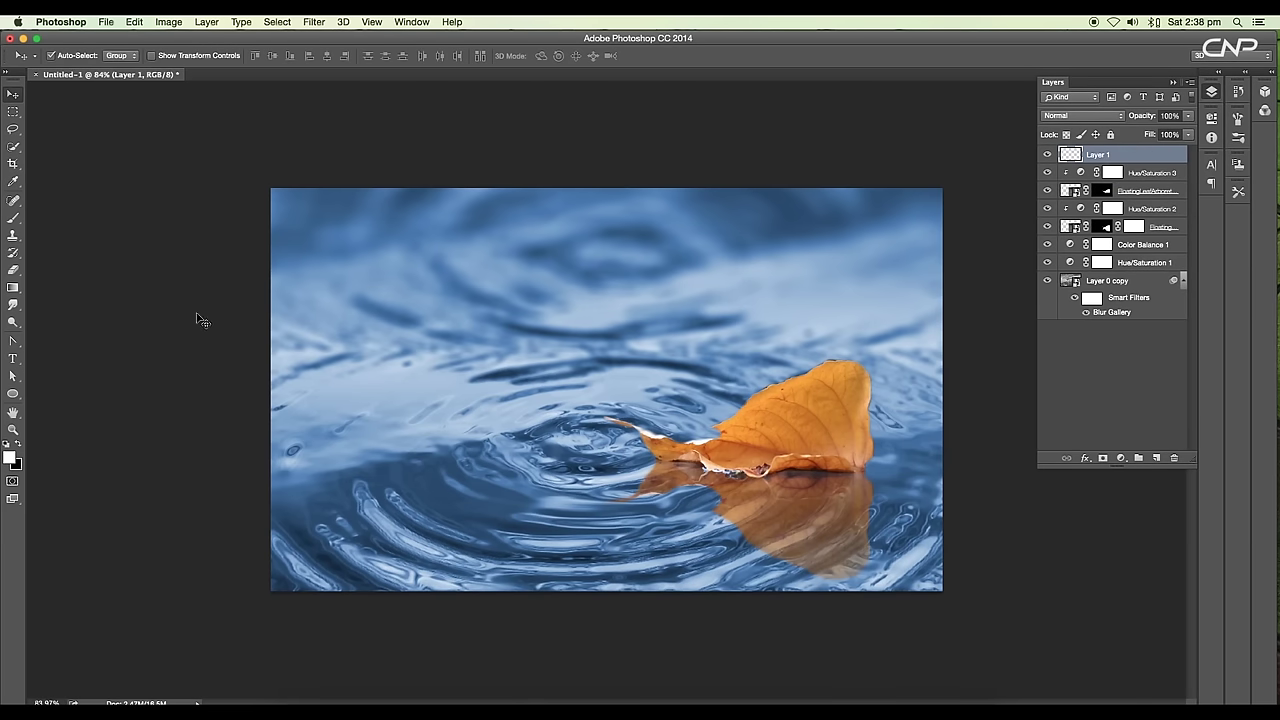
pyautogui.press('b')
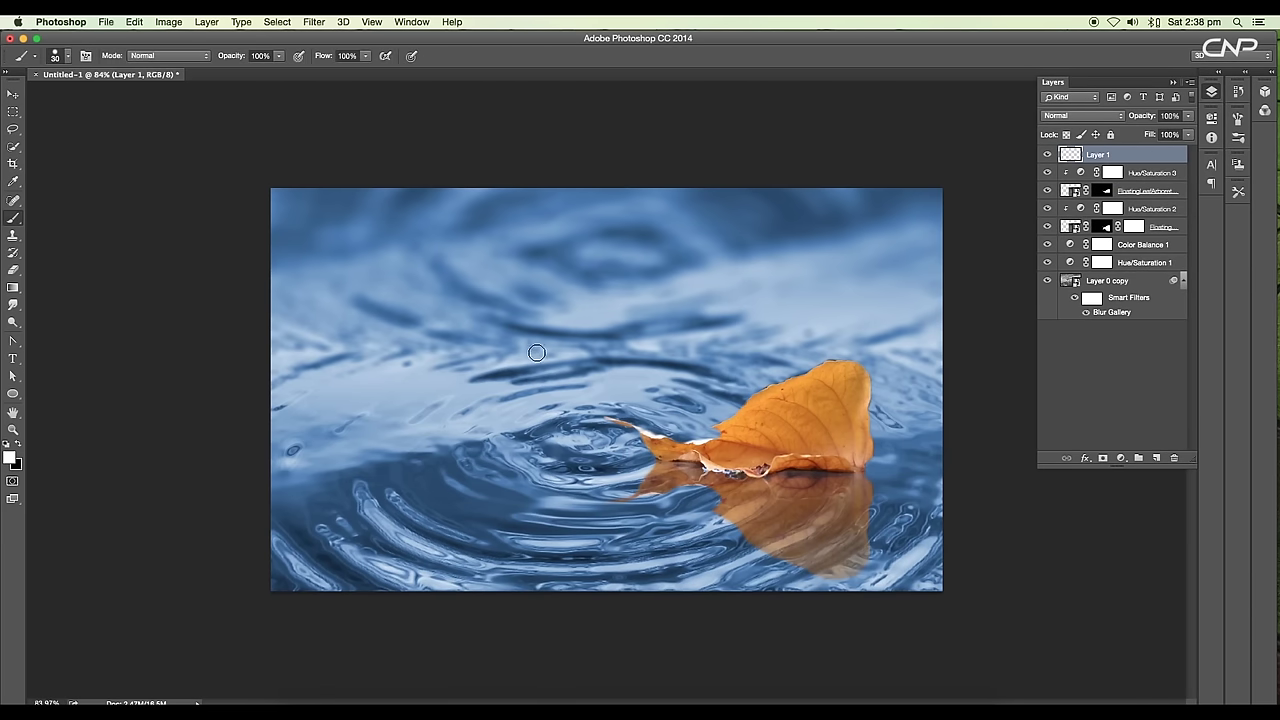
pyautogui.click(87, 57)
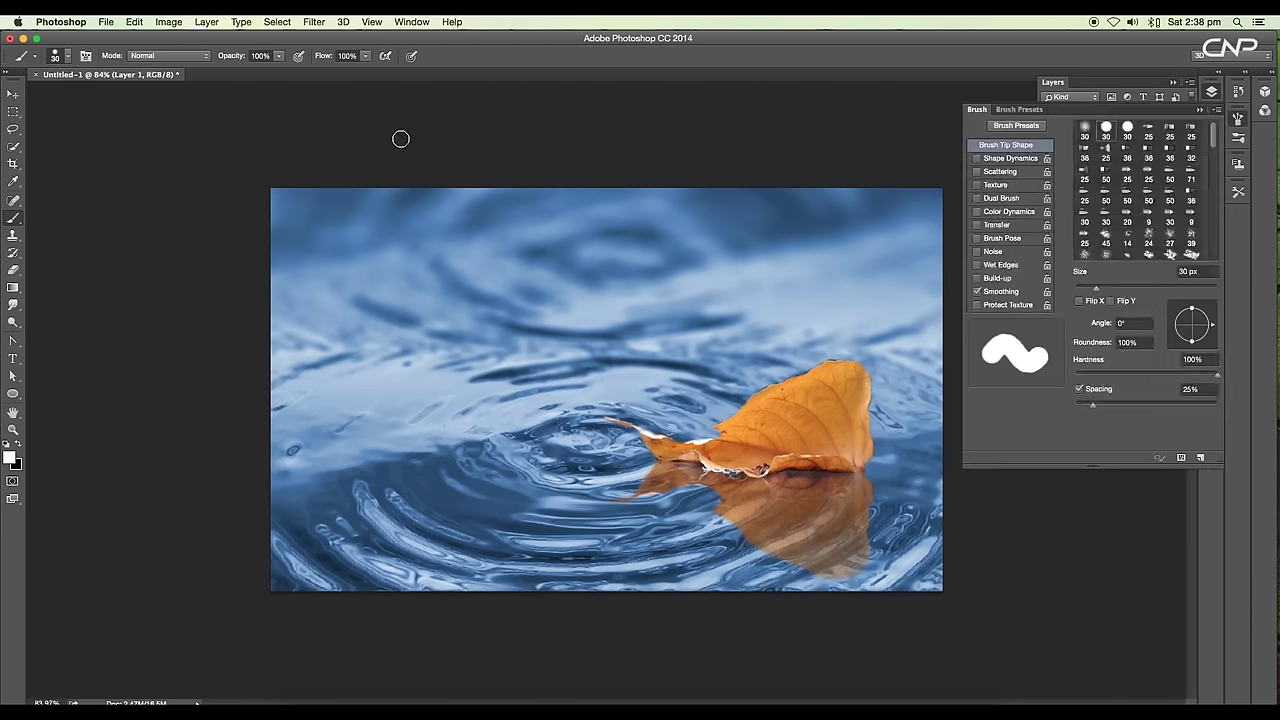
pyautogui.moveTo(1100, 405); pyautogui.dragTo(1205, 408)
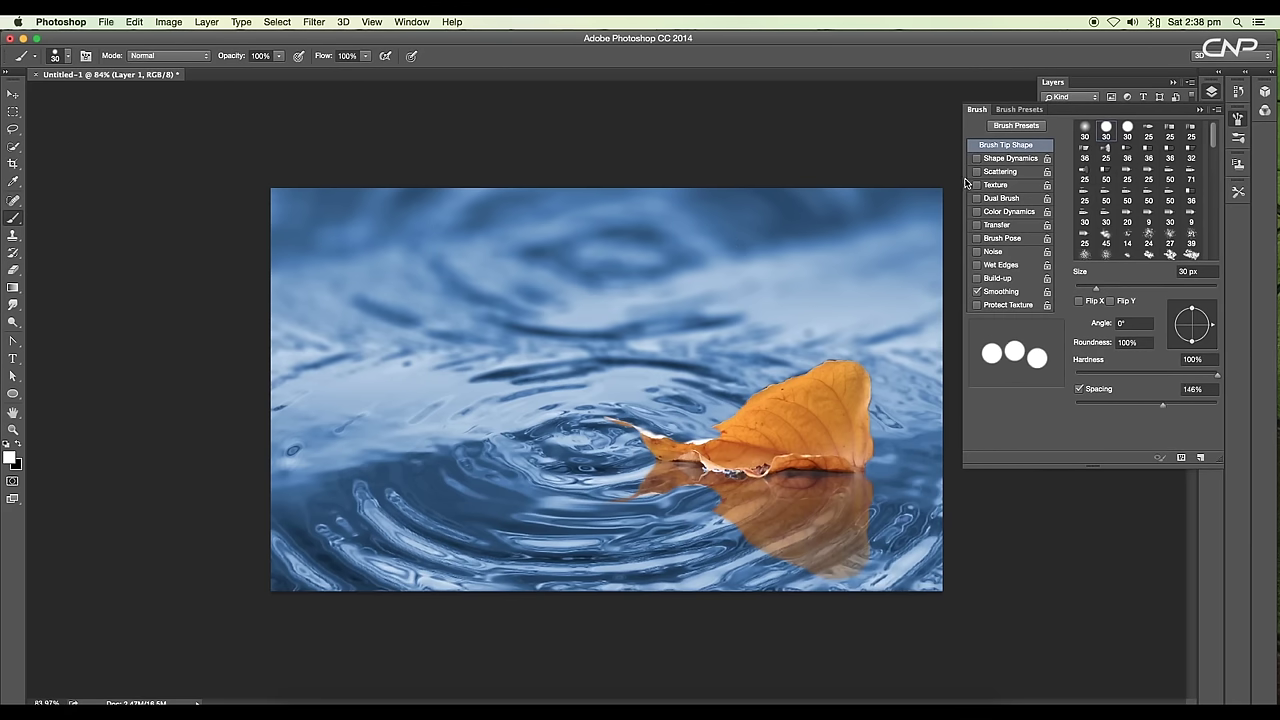
# Enable Scattering and Shape Dynamics for the brush, raising the scatter to its maximum and the size jitter to 100%
pyautogui.click(1003, 172)
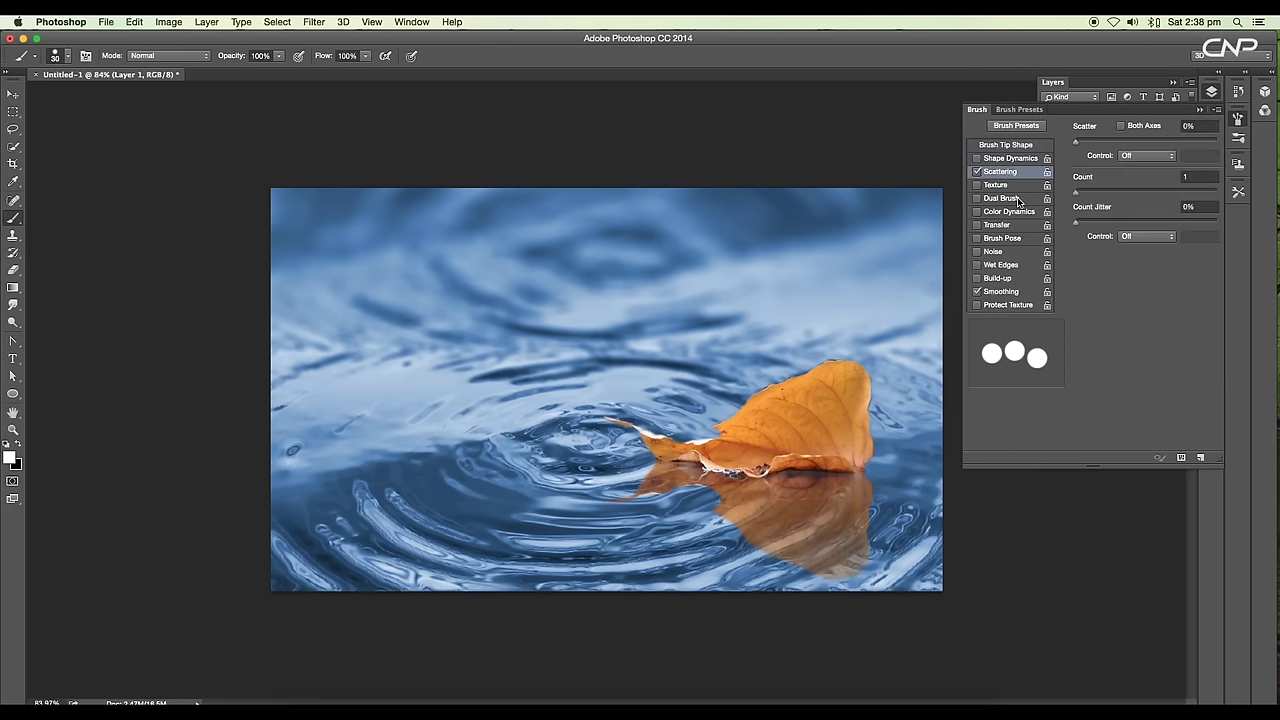
pyautogui.click(976, 160)
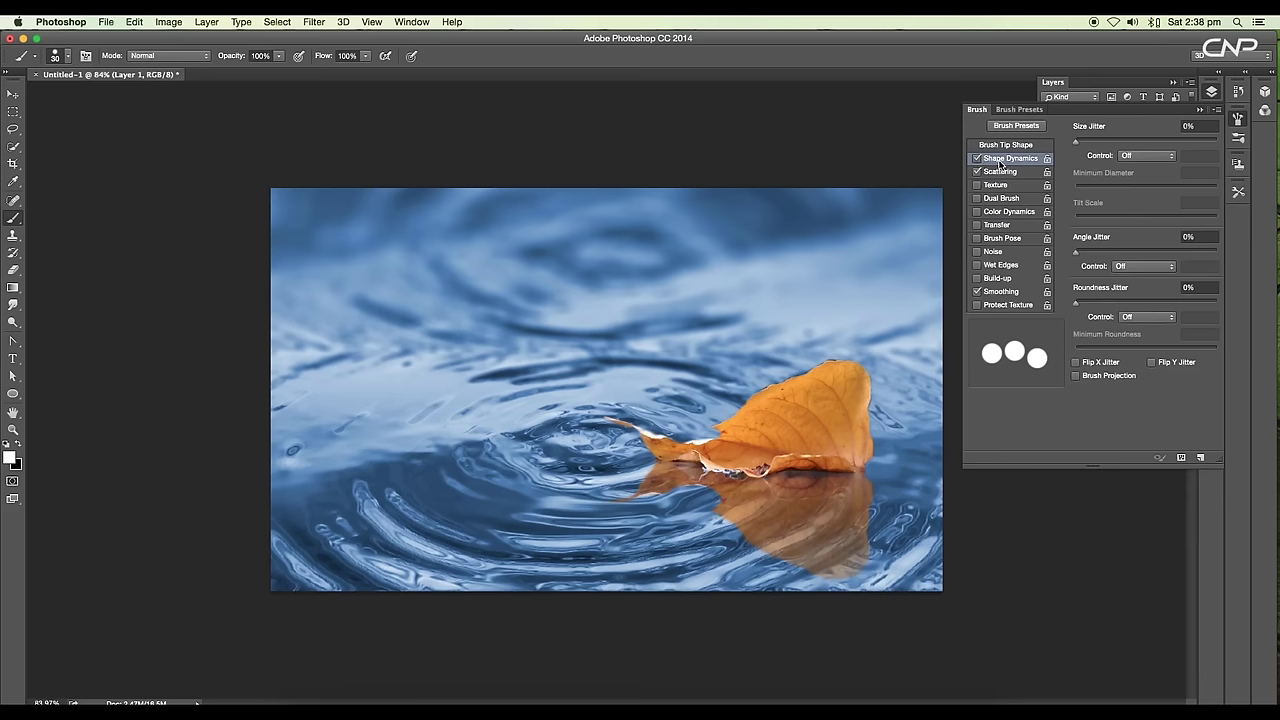
pyautogui.click(1005, 172)
pyautogui.moveTo(1100, 145); pyautogui.dragTo(1238, 146)
pyautogui.click(1010, 158)
pyautogui.moveTo(1089, 141); pyautogui.dragTo(1240, 148)
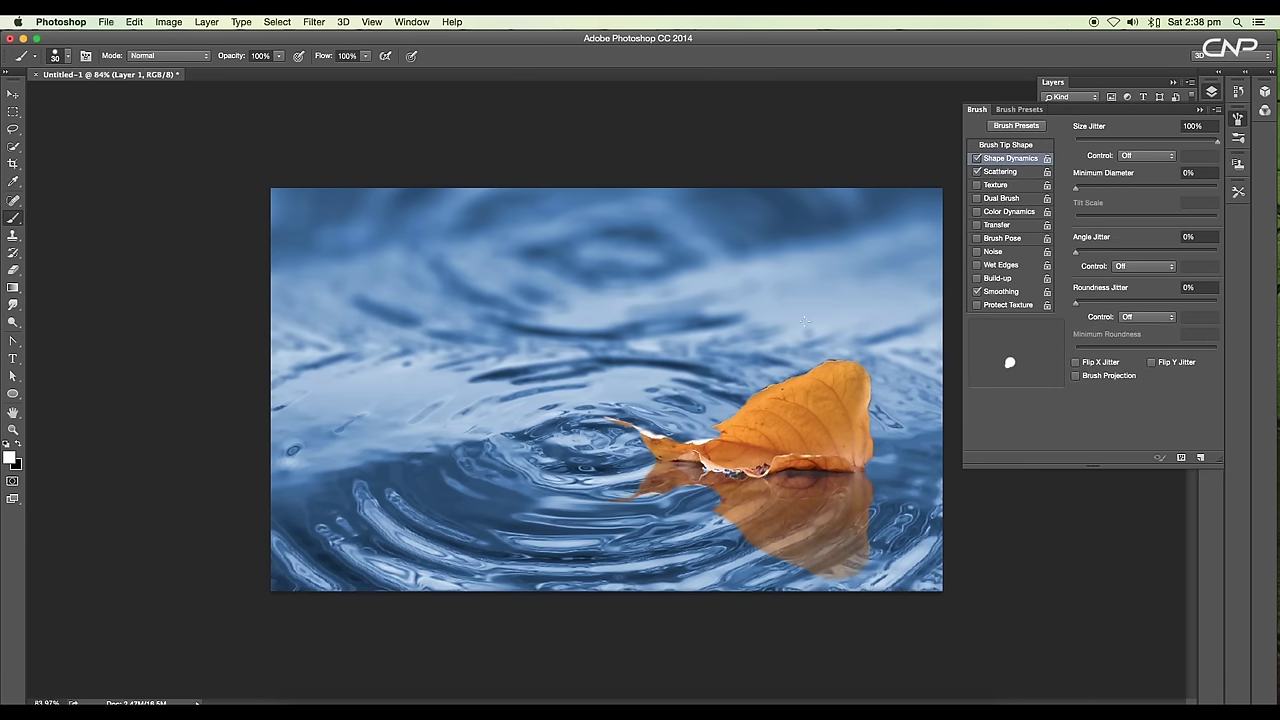
# Paint scattered white dots across the upper water, then widen the brush spacing to 428% and scatter more dots above the leaf
pyautogui.press('[')
pyautogui.moveTo(292, 219); pyautogui.dragTo(928, 346)
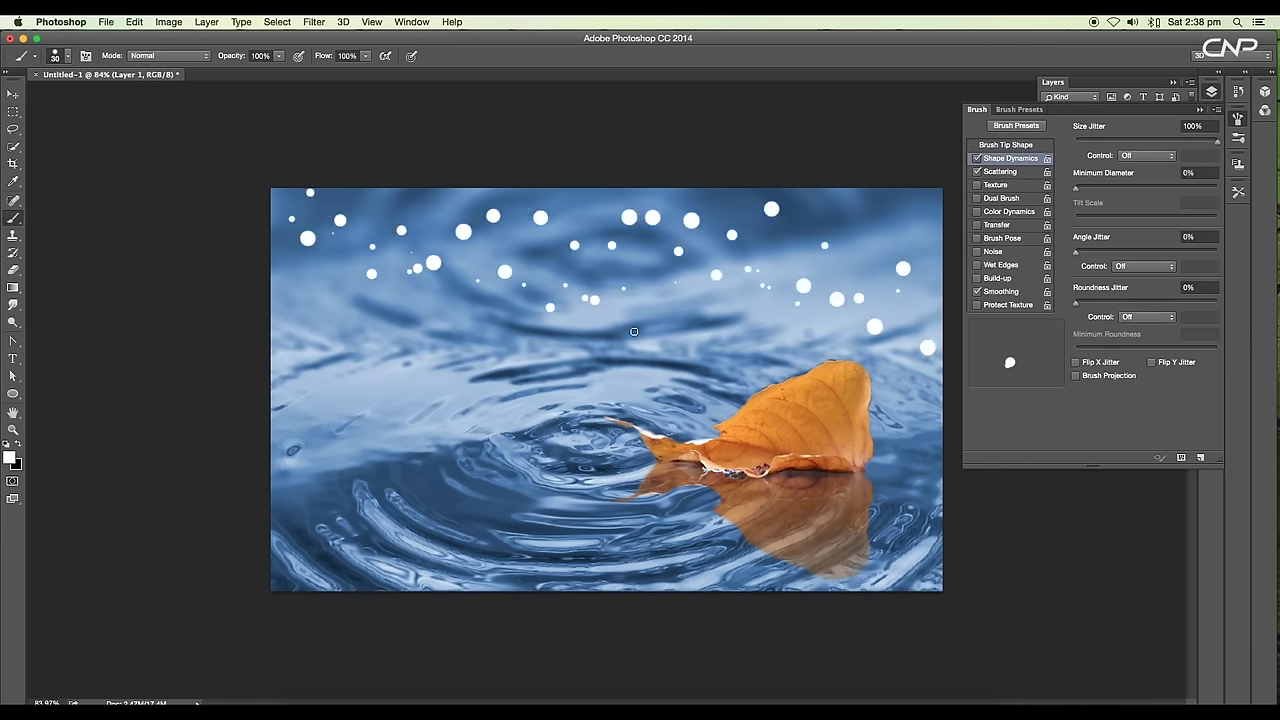
pyautogui.click(1015, 171)
pyautogui.click(1016, 146)
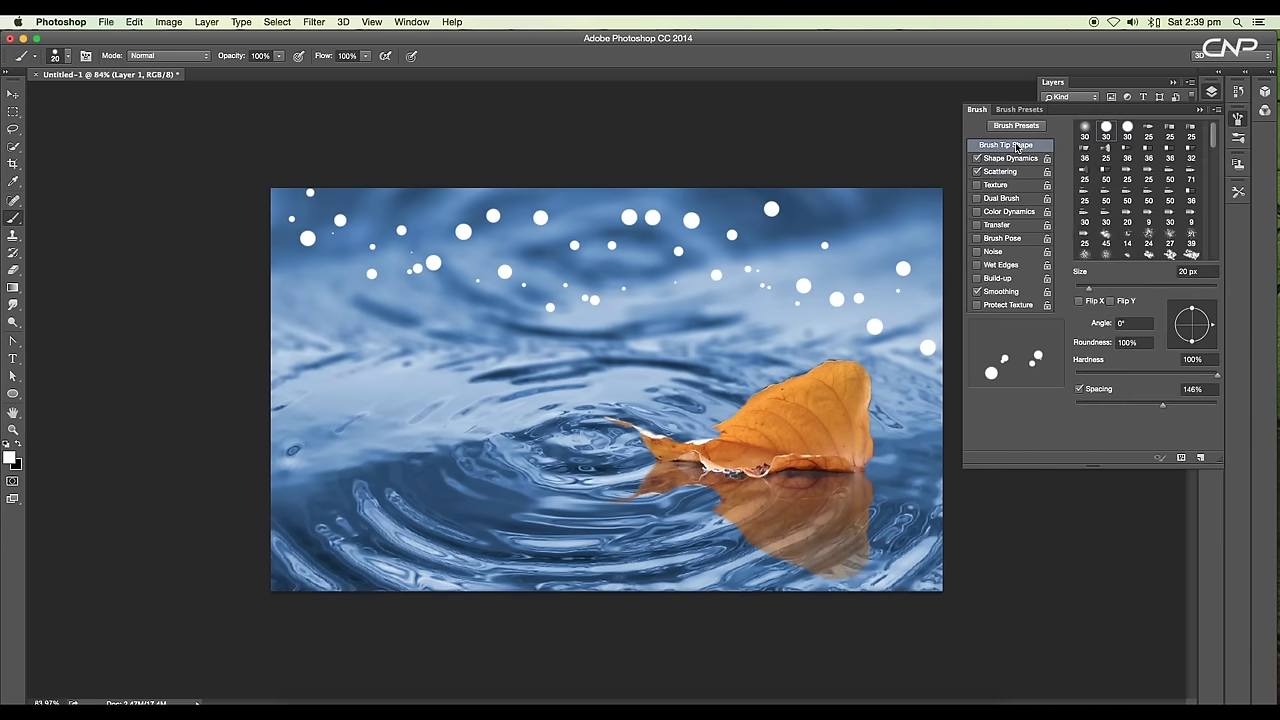
pyautogui.moveTo(1160, 406); pyautogui.dragTo(1198, 405)
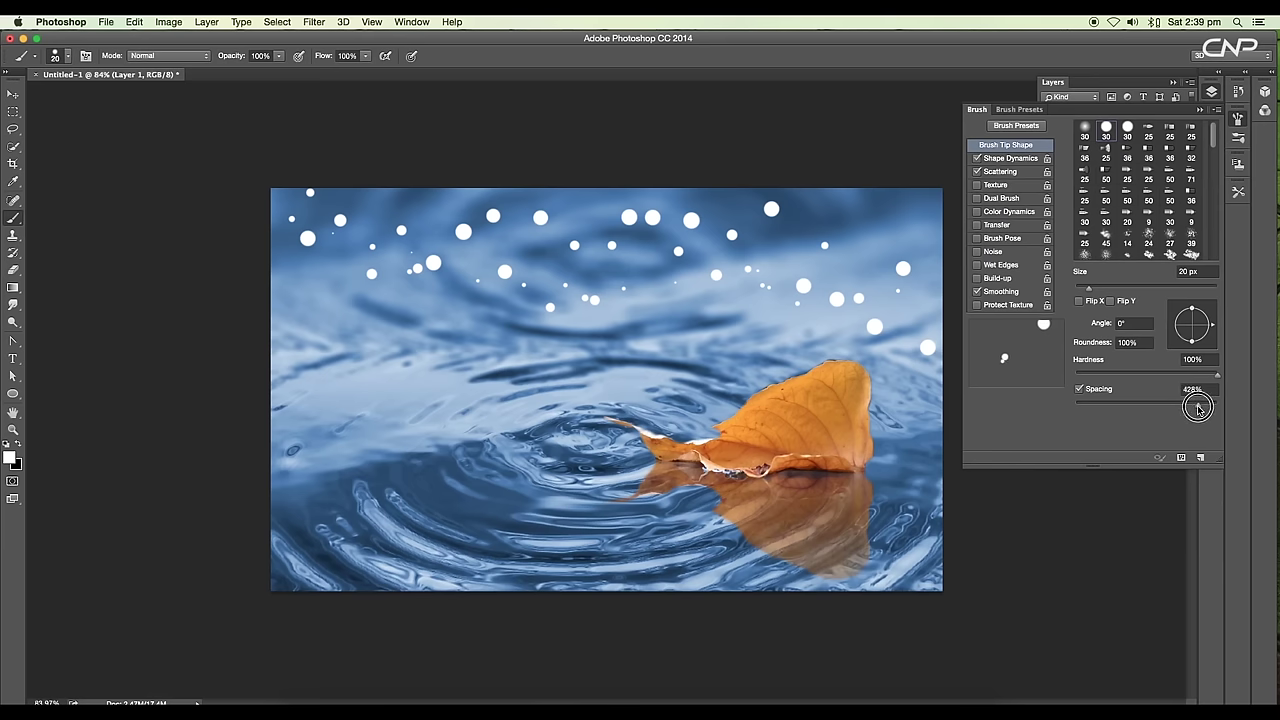
pyautogui.moveTo(252, 323); pyautogui.dragTo(898, 372)
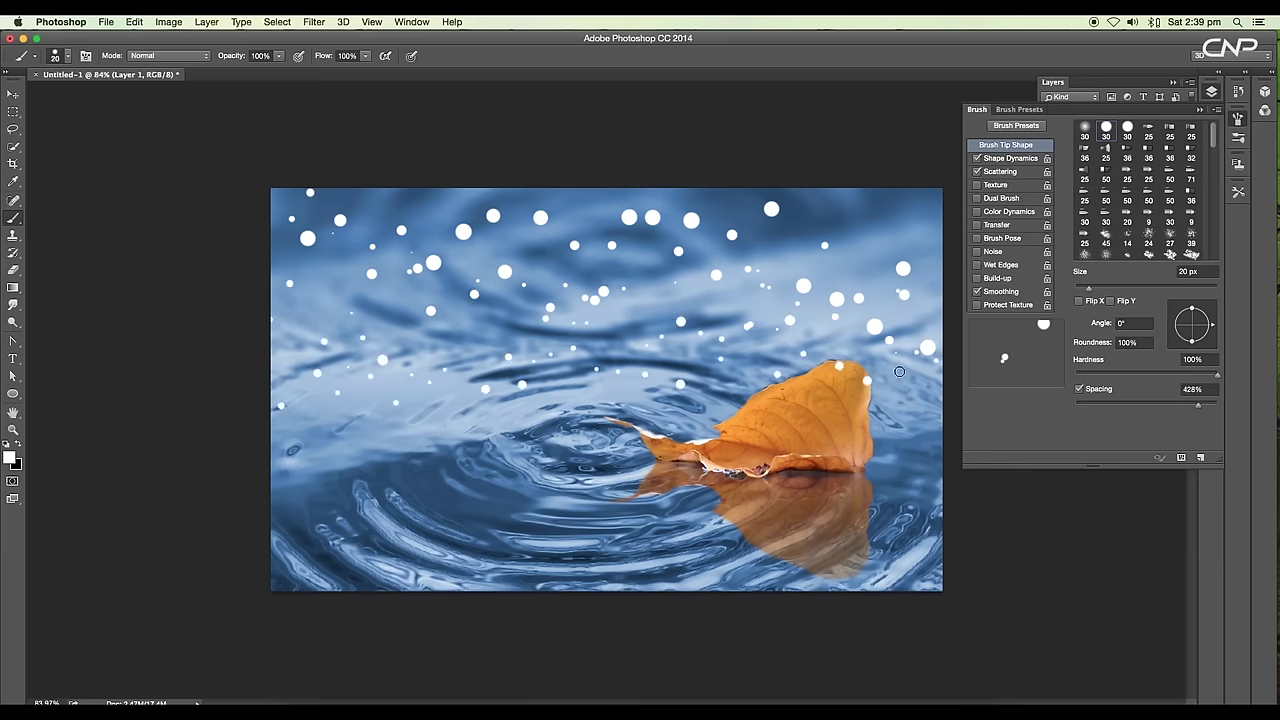
# Scatter tiny white dots over the water around the leaf and ripples with a brush of about 9 px
pyautogui.press('[')
pyautogui.press('[')
pyautogui.press('[')
pyautogui.moveTo(945, 440); pyautogui.dragTo(904, 442)
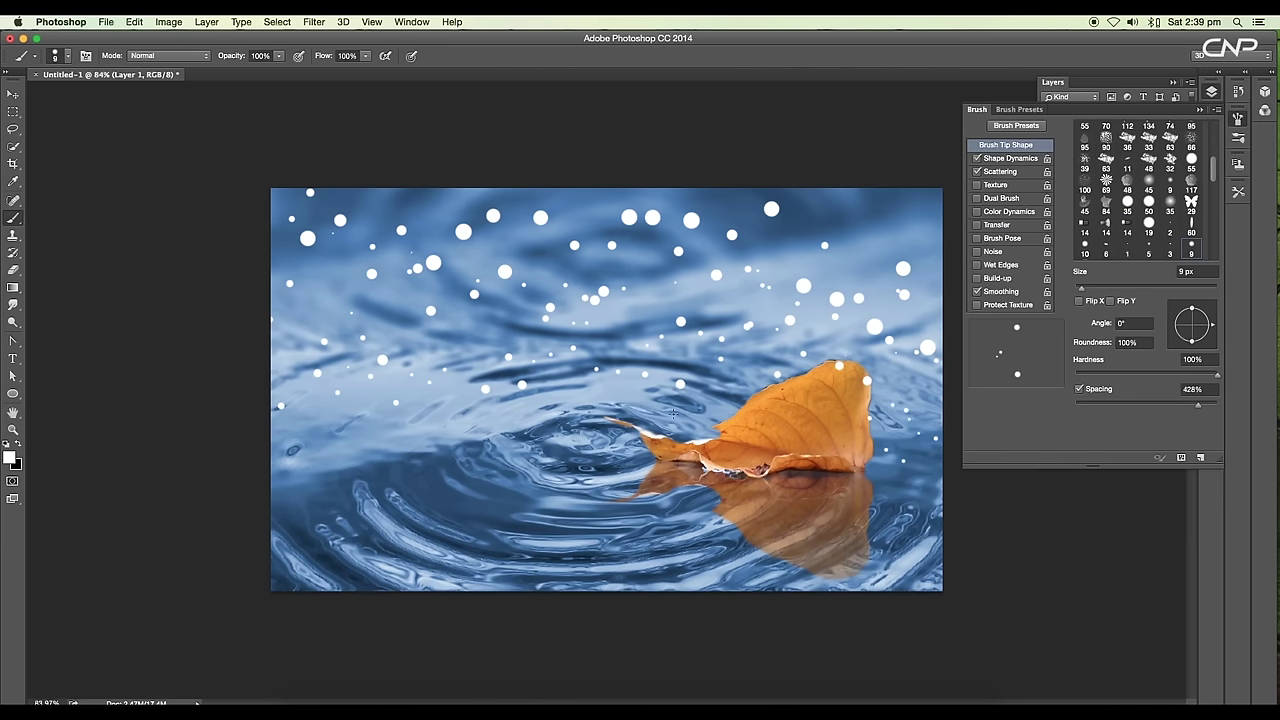
pyautogui.press(',')
pyautogui.moveTo(650, 459); pyautogui.dragTo(311, 443)
pyautogui.press(']')
pyautogui.press(']')
pyautogui.press('F5')
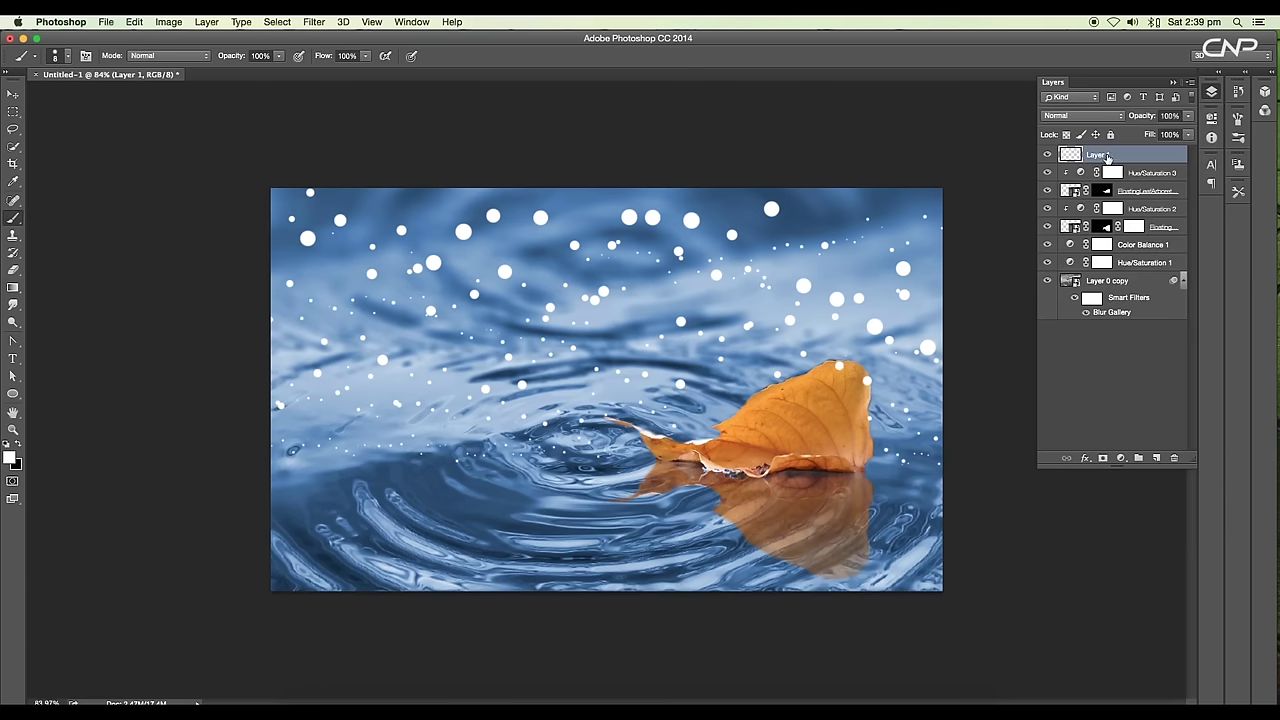
# Apply a 12-pixel Gaussian Blur to the white dots layer and set its blend mode to Overlay
pyautogui.click(321, 22)
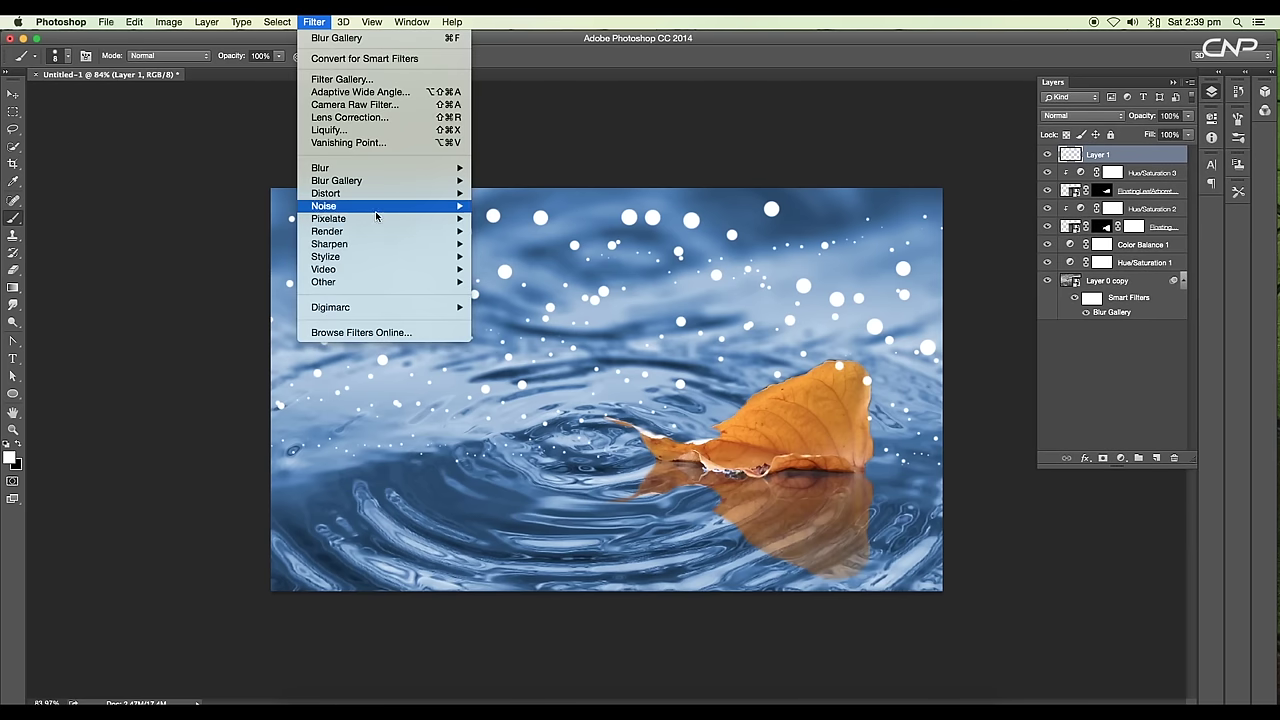
pyautogui.moveTo(412, 172)
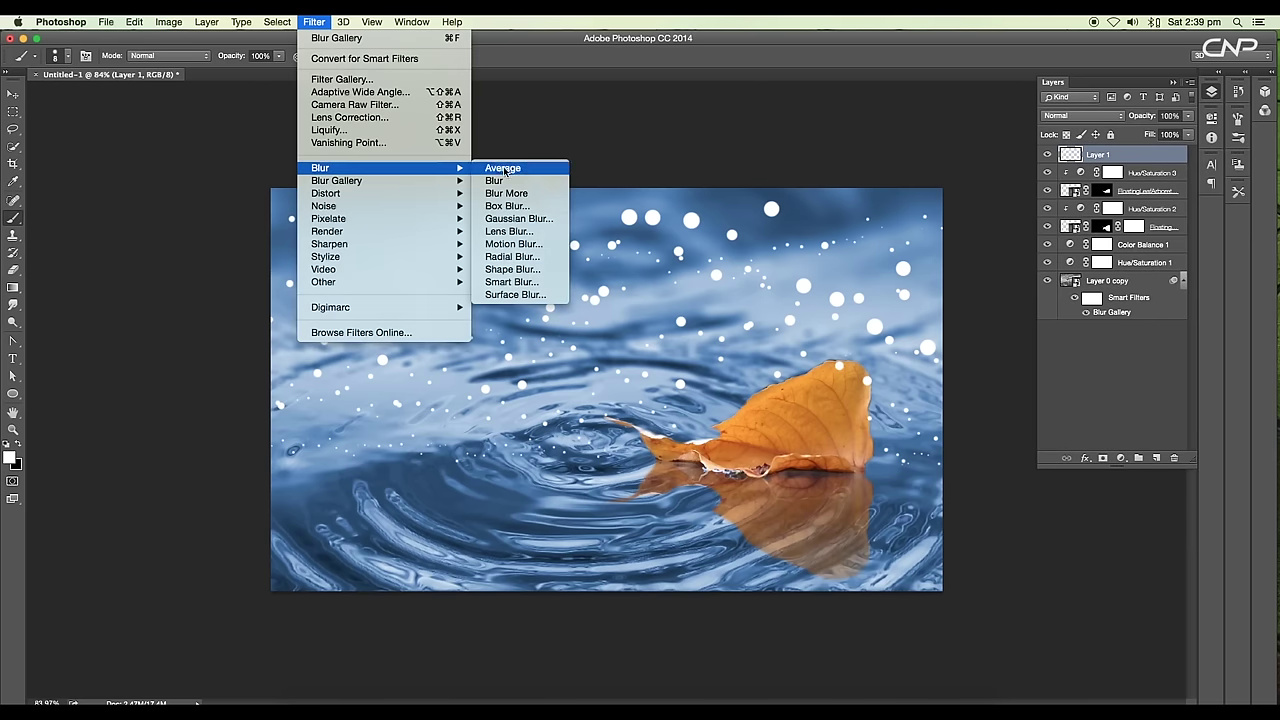
pyautogui.click(520, 218)
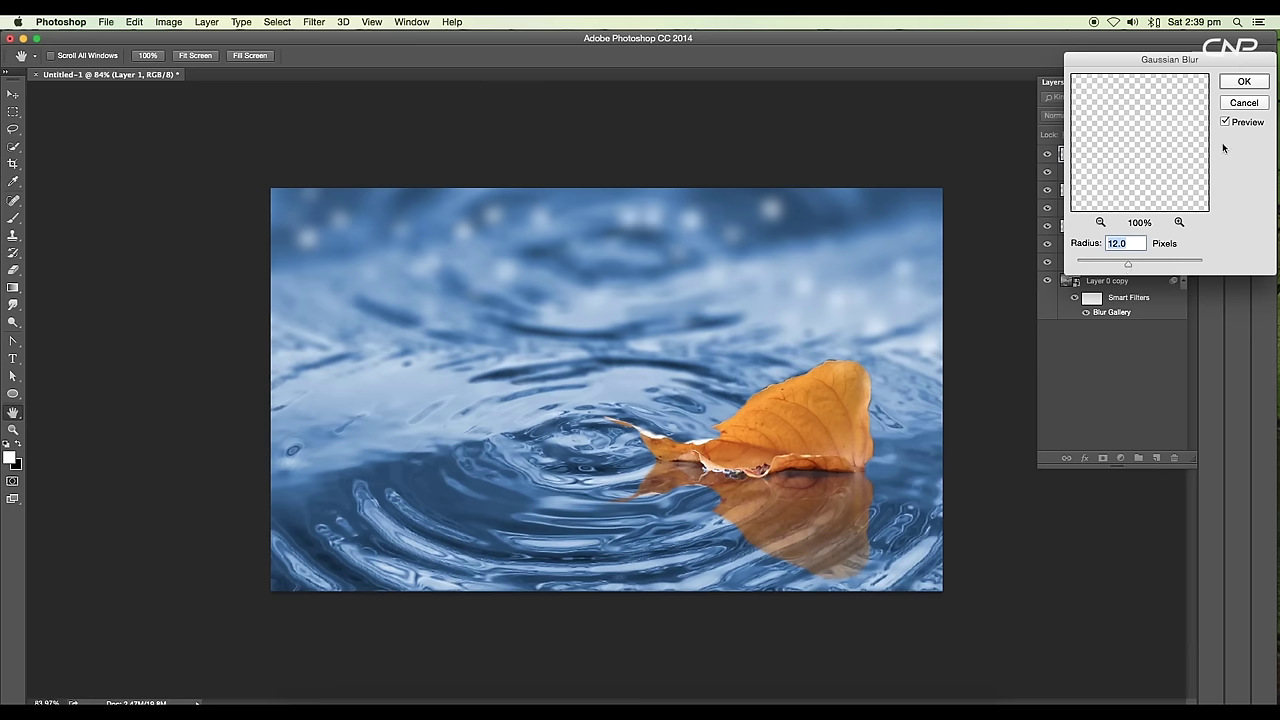
pyautogui.click(1247, 87)
pyautogui.click(1075, 115)
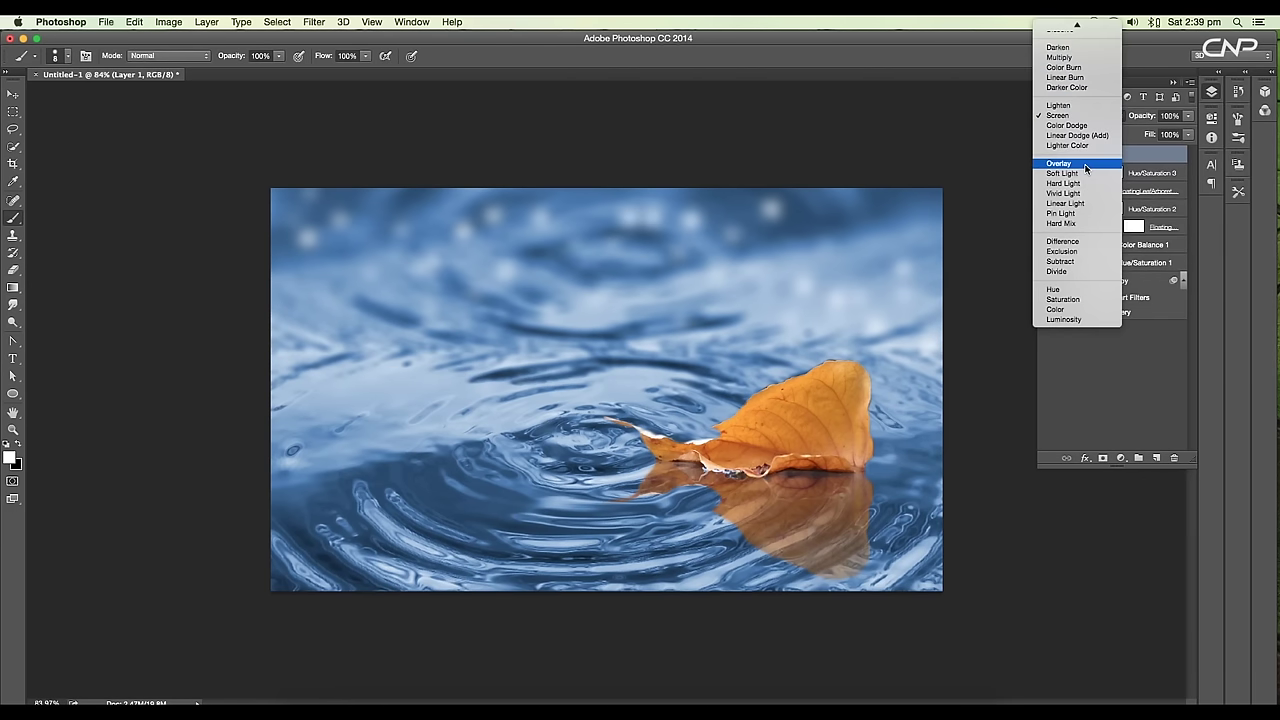
pyautogui.click(1080, 168)
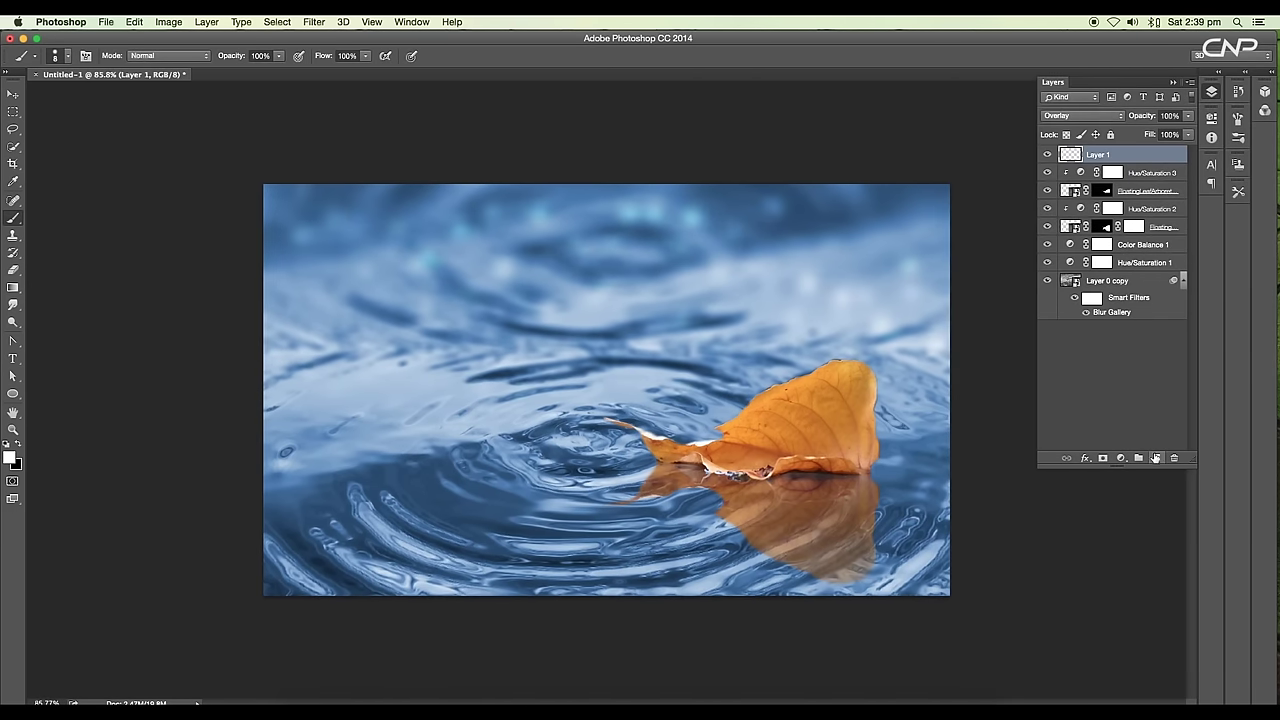
# Scatter smaller white dots over the upper and middle water on a new layer and set its blend mode to Overlay
pyautogui.click(1156, 457)
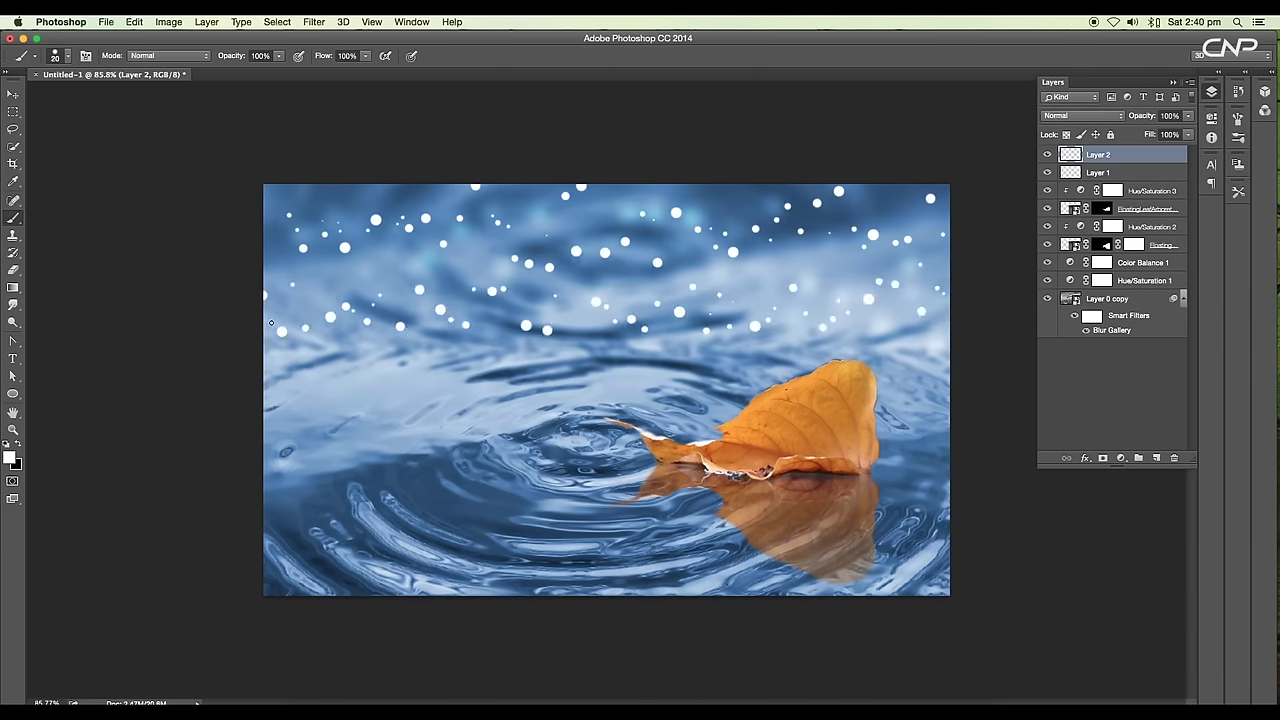
pyautogui.moveTo(564, 387); pyautogui.dragTo(808, 347)
pyautogui.moveTo(938, 427)
pyautogui.mouseDown()
pyautogui.moveTo(904, 428)
pyautogui.moveTo(887, 392)
pyautogui.mouseUp()
pyautogui.moveTo(678, 414)
pyautogui.mouseDown()
pyautogui.moveTo(573, 426)
pyautogui.moveTo(267, 415)
pyautogui.mouseUp()
pyautogui.click(1083, 115)
pyautogui.click(1080, 258)
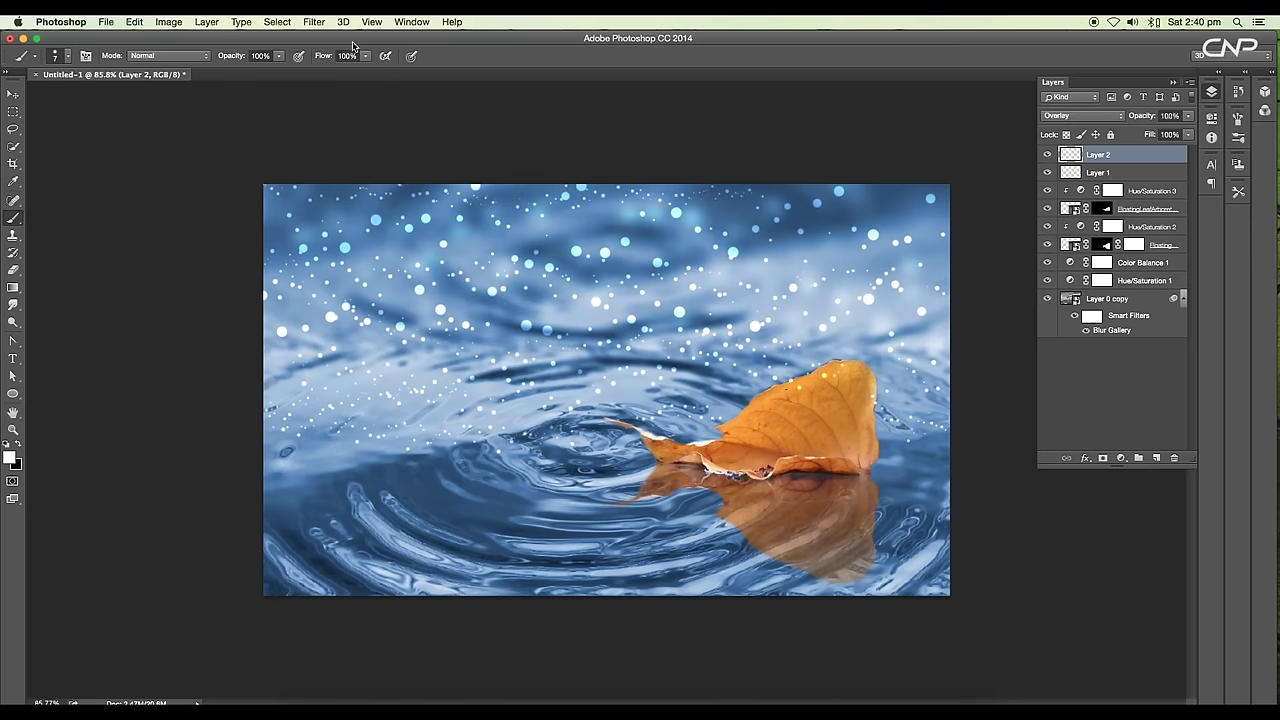
# Apply a Gaussian Blur with a radius of 4.8 pixels to the second dots layer
pyautogui.click(314, 21)
pyautogui.moveTo(320, 166)
pyautogui.click(529, 220)
pyautogui.click(1120, 264)
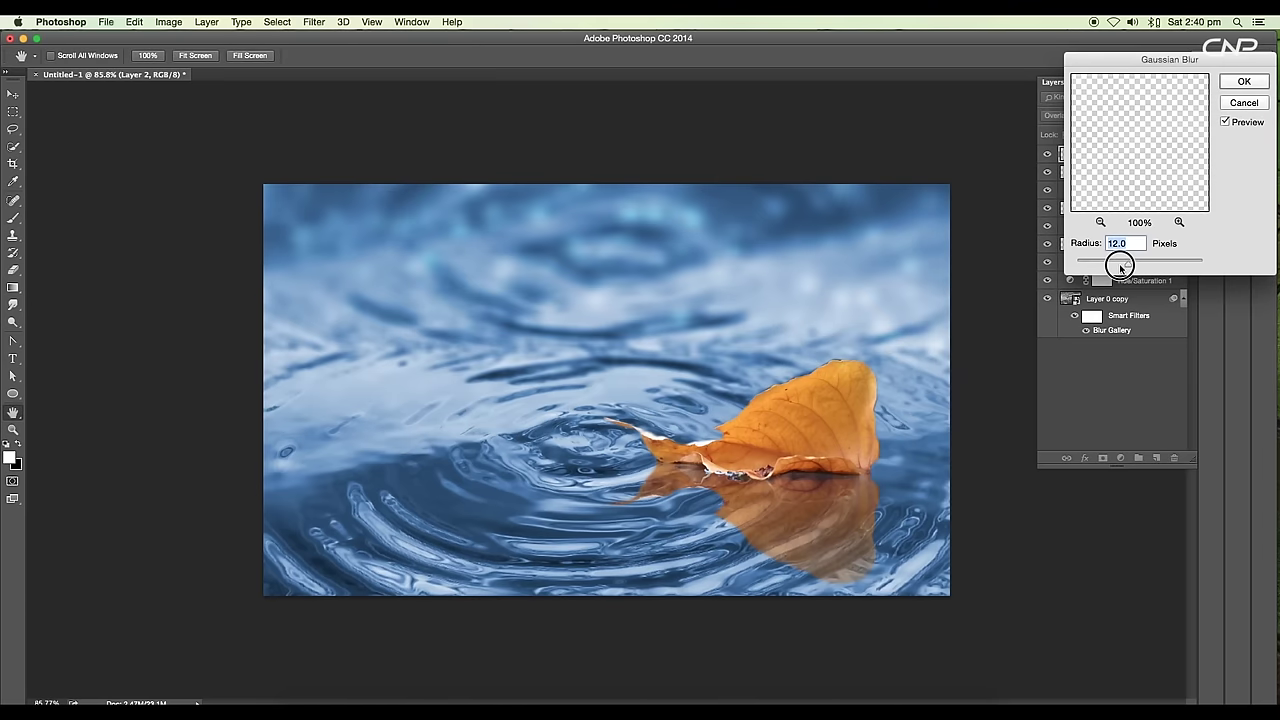
pyautogui.moveTo(1120, 264); pyautogui.dragTo(1110, 267)
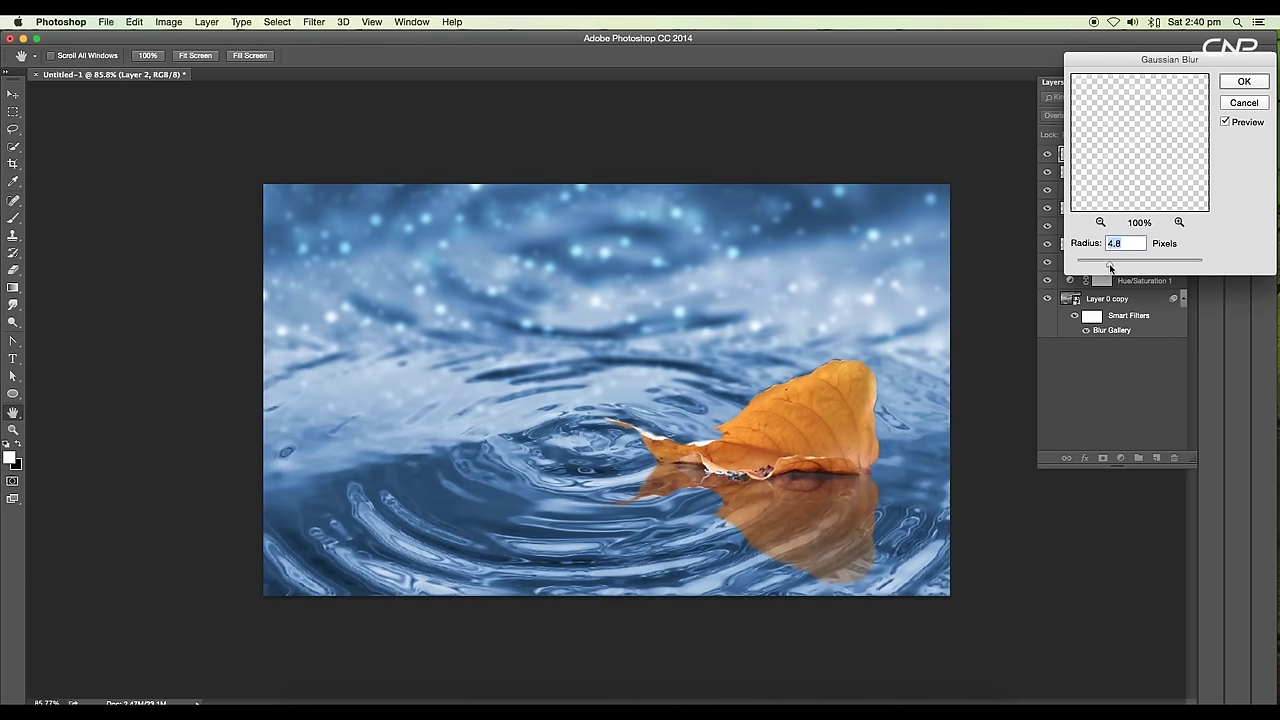
pyautogui.click(1241, 86)
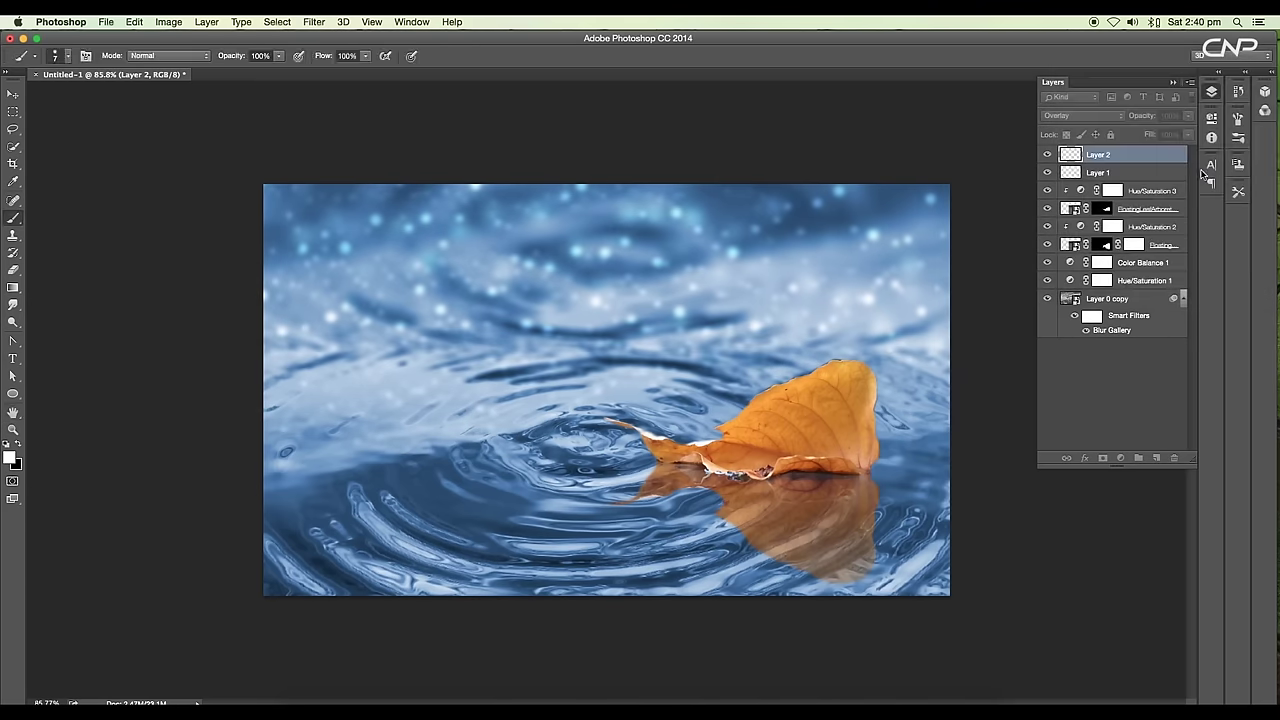
# Scatter white dots of mixed sizes over the water and leaf on a third new layer and blend it as Overlay
pyautogui.click(1157, 457)
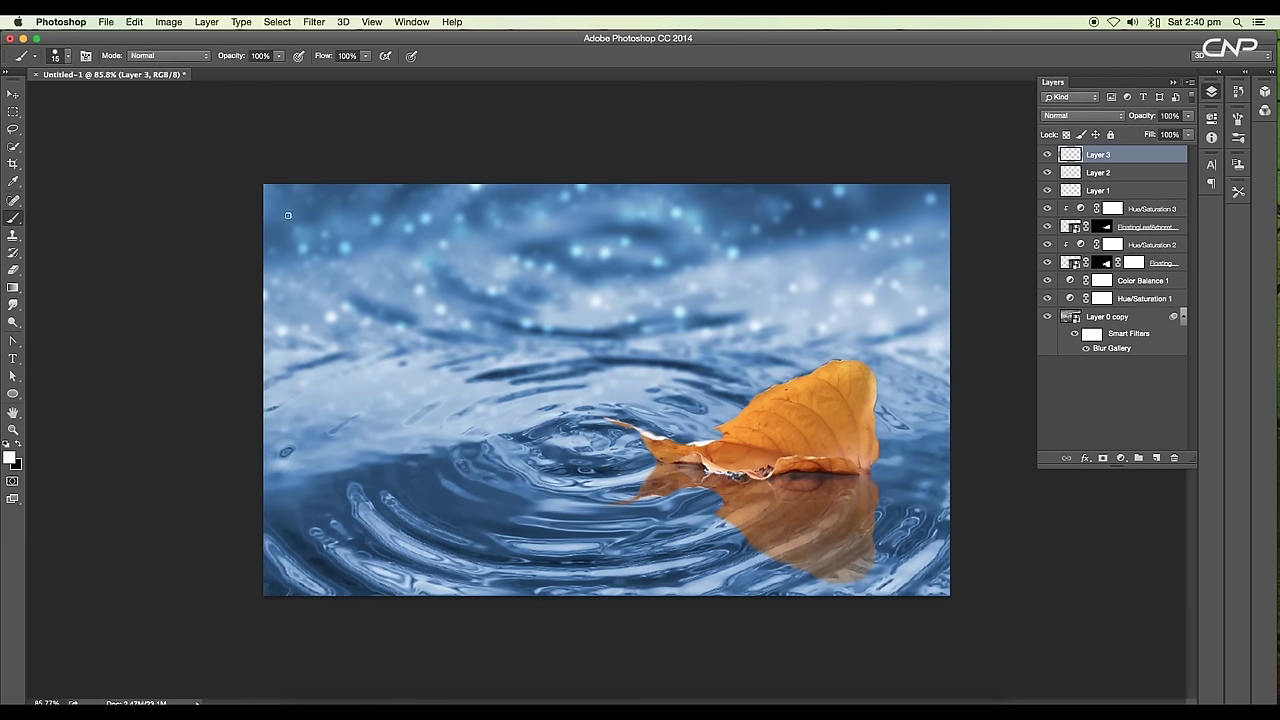
pyautogui.moveTo(287, 215); pyautogui.dragTo(358, 364)
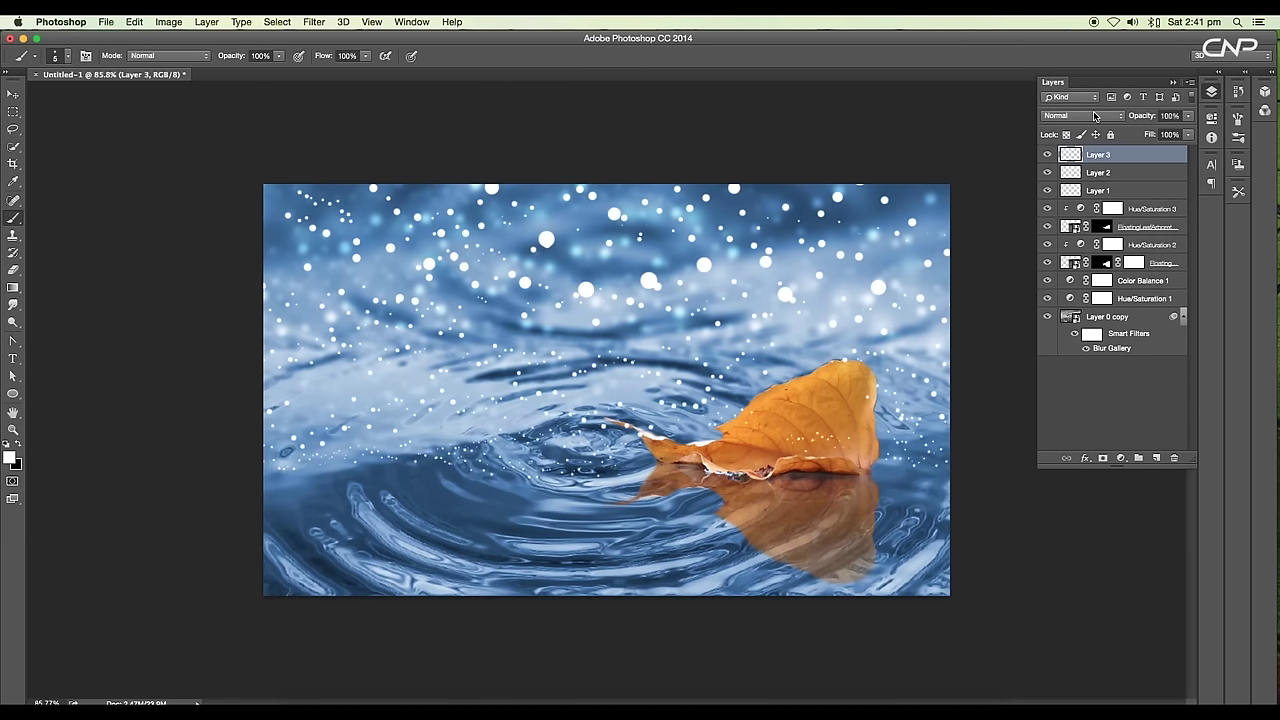
pyautogui.click(1095, 116)
pyautogui.click(1071, 259)
# Apply a Gaussian Blur with a radius of 1.8 pixels to the third dots layer
pyautogui.press('super+alt+f')
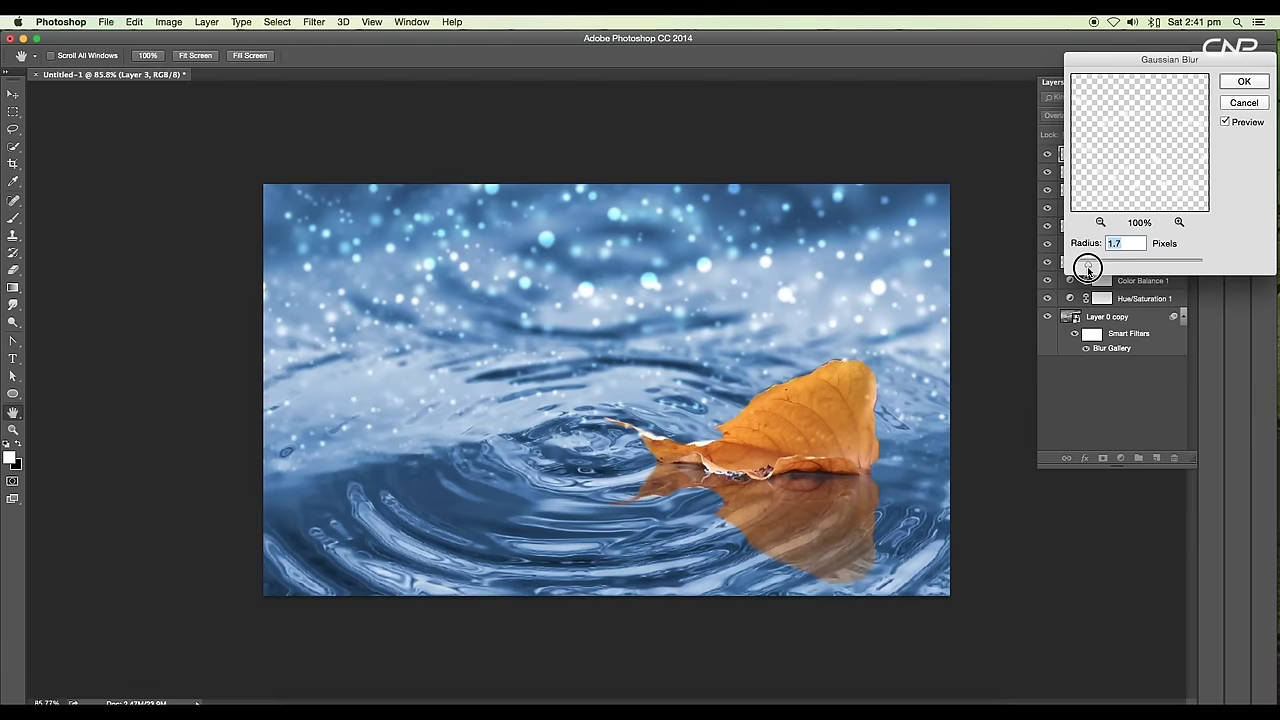
pyautogui.moveTo(1088, 268); pyautogui.dragTo(1091, 266)
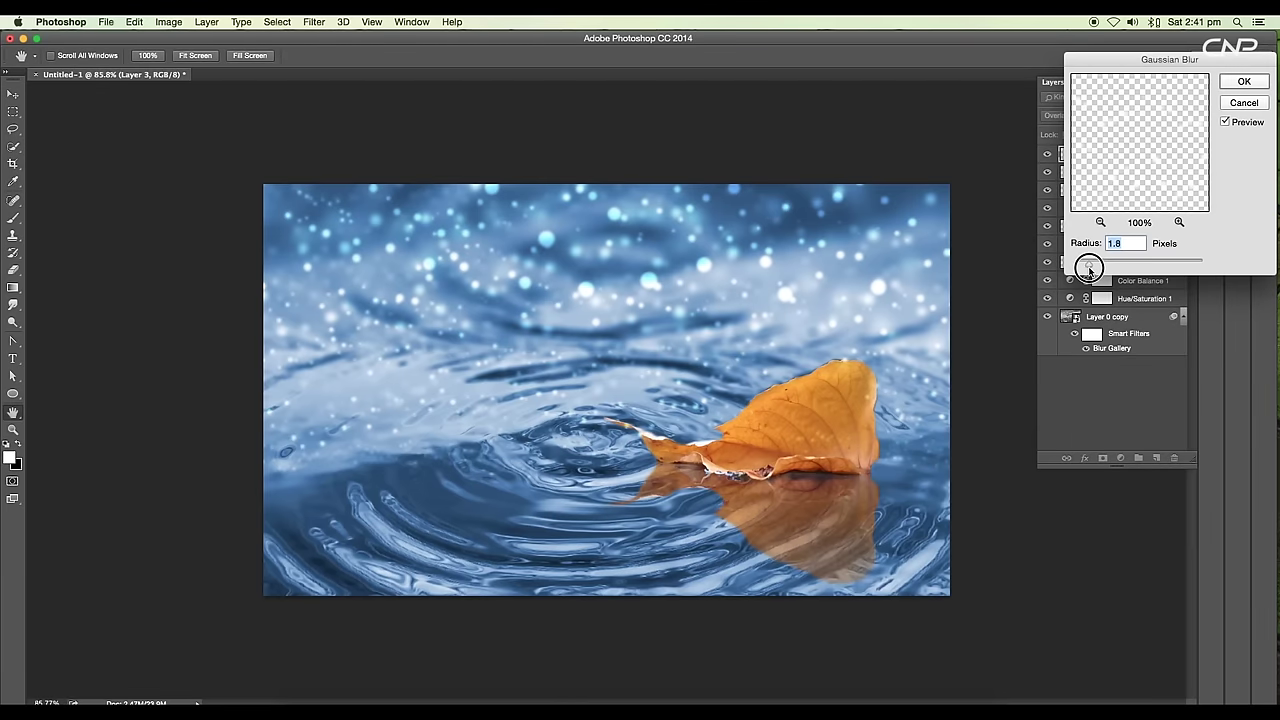
pyautogui.click(1243, 82)
pyautogui.press('b')
pyautogui.scroll(-5, 777, 294)
pyautogui.scroll(3, 740, 315)
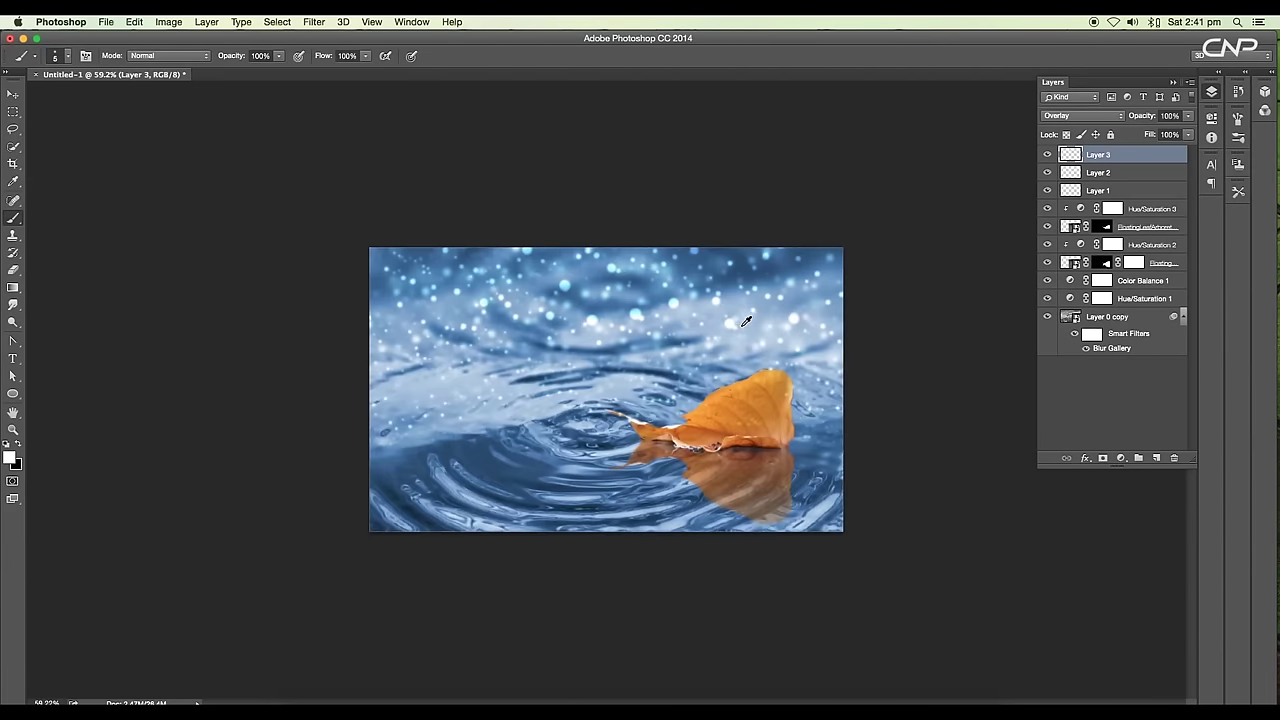
# Add a Brightness/Contrast adjustment above all layers using the legacy mode, with brightness 4 and contrast 14
pyautogui.click(1124, 458)
pyautogui.click(1152, 507)
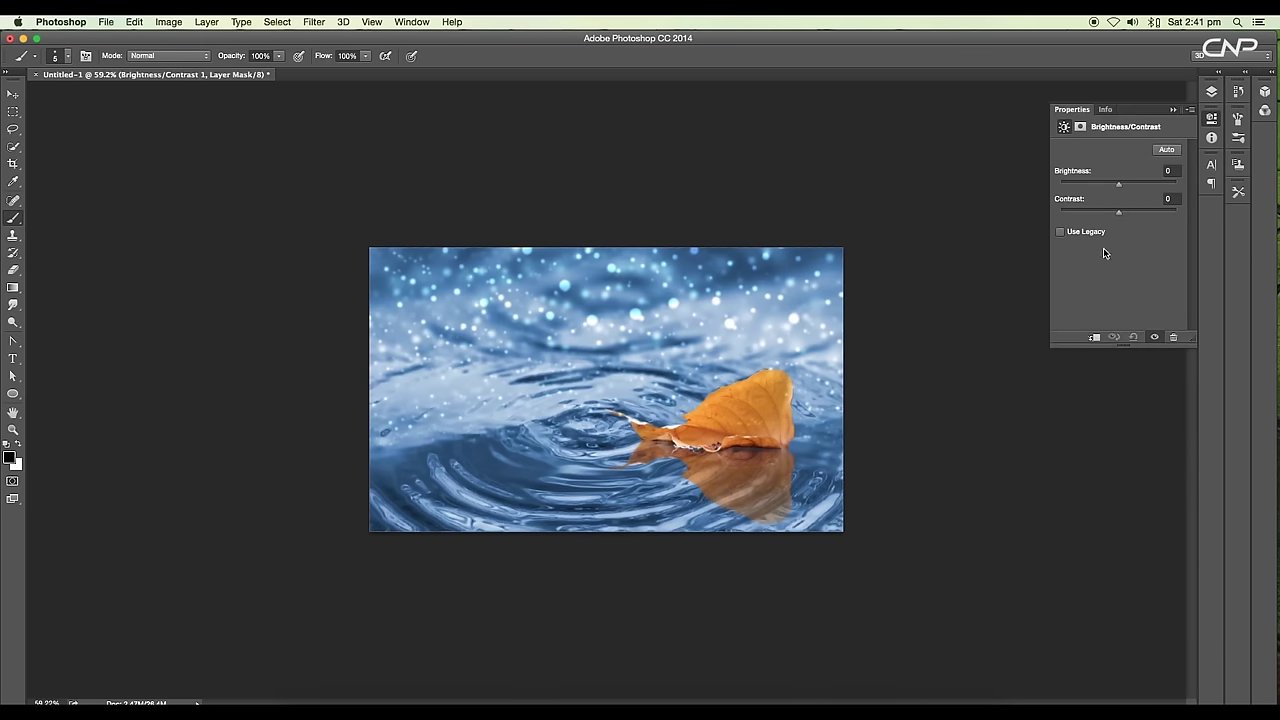
pyautogui.click(1087, 234)
pyautogui.moveTo(1120, 212); pyautogui.dragTo(1120, 189)
pyautogui.scroll(3, 816, 280)
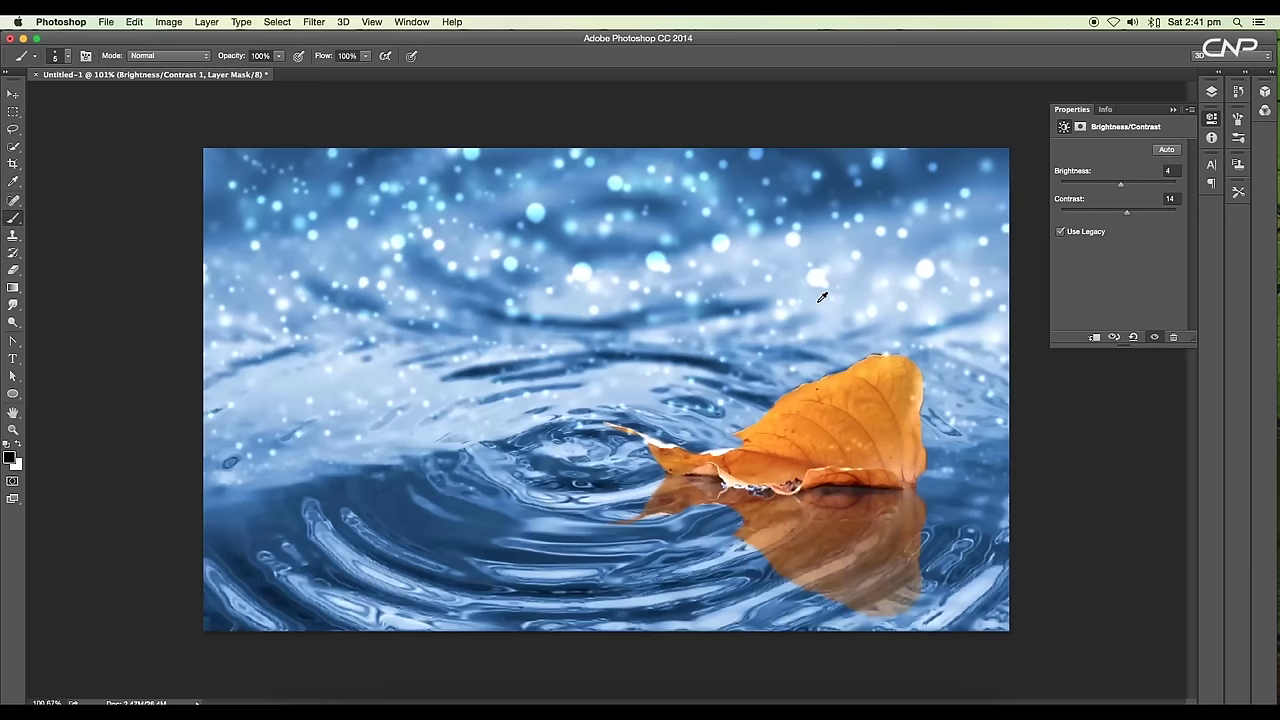
pyautogui.scroll(-2, 822, 297)
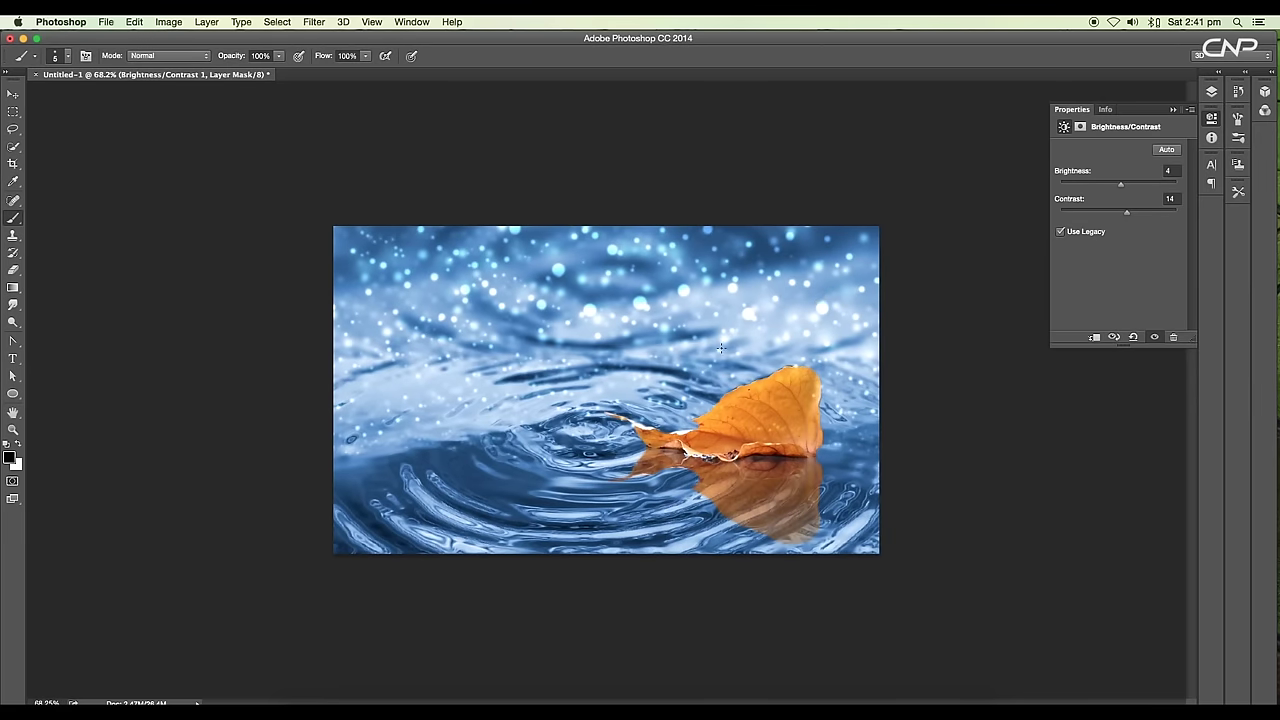